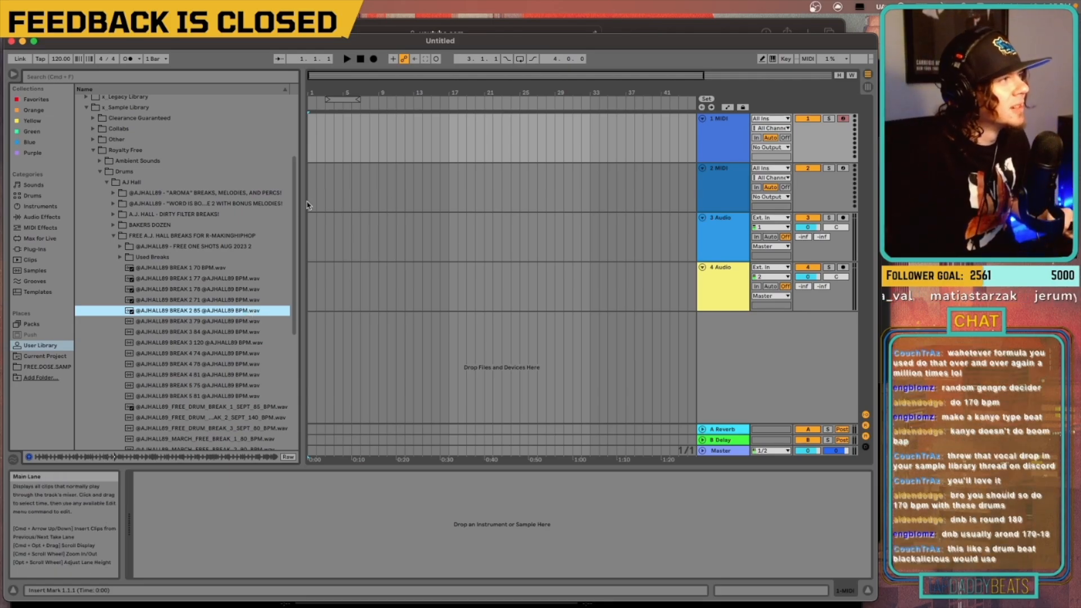
# Step: Place the BREAK 2 85 BPM drum loop at bar 1 of the first audio track and move that track above the MIDI tracks
pyautogui.moveTo(216, 316); pyautogui.dragTo(335, 243)
pyautogui.press('space')
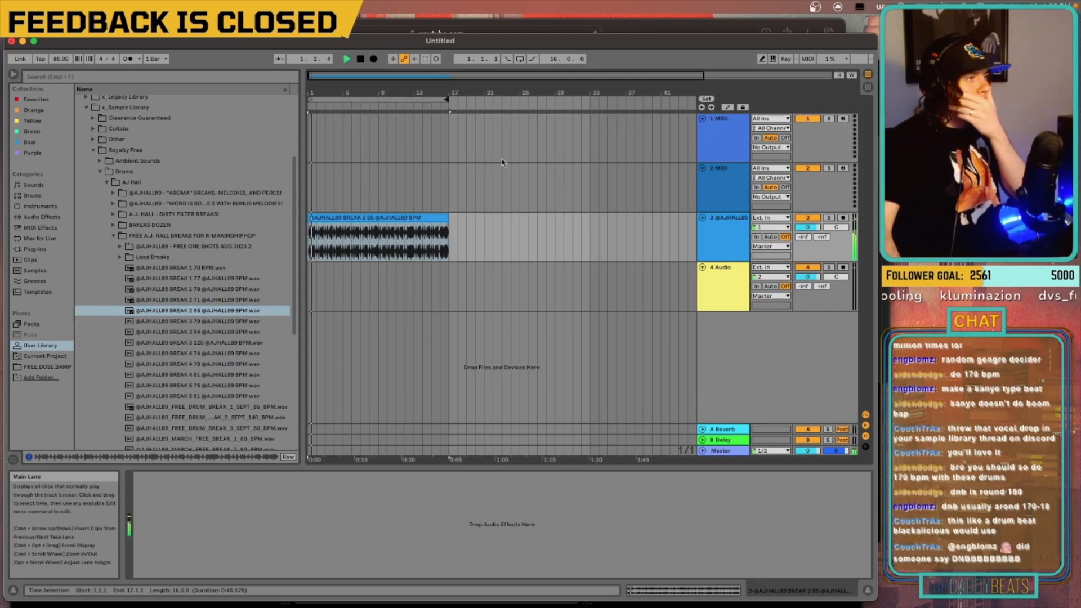
pyautogui.click(735, 222)
pyautogui.moveTo(734, 222); pyautogui.dragTo(728, 133)
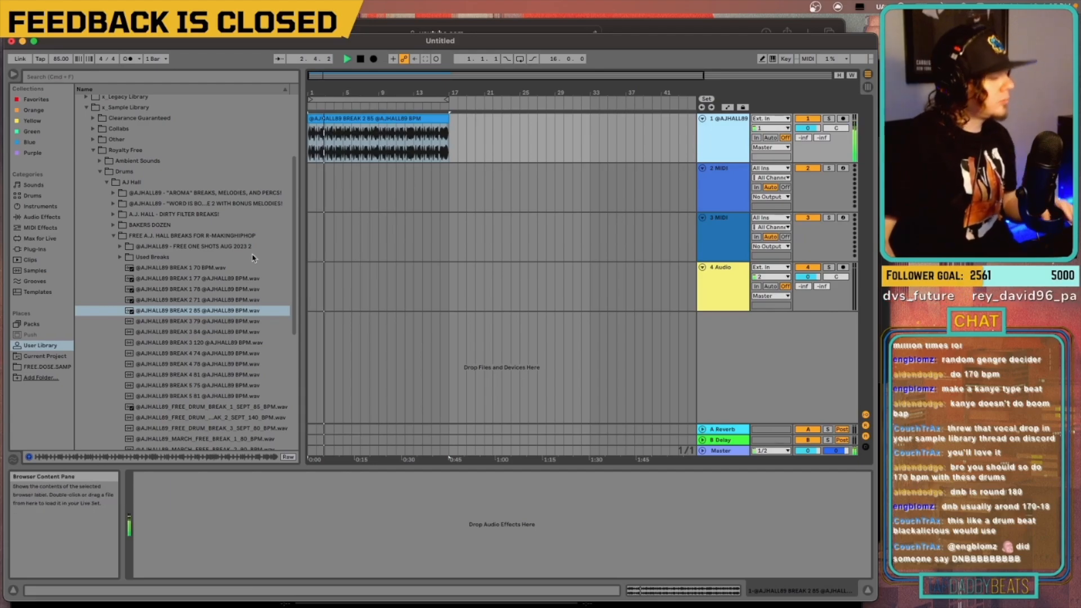
# Step: Browse Cymatics - SLAYER Secret Expansion to the Loop Stems & MIDI folder and expand the Matrix - 63 BPM E Min stems
pyautogui.click(114, 236)
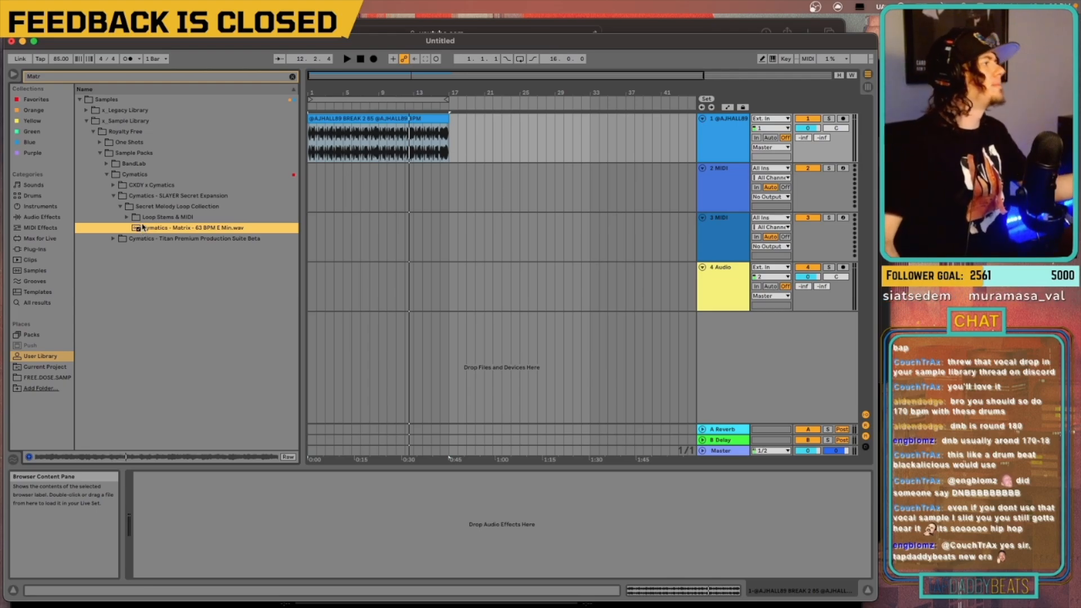
pyautogui.click(112, 239)
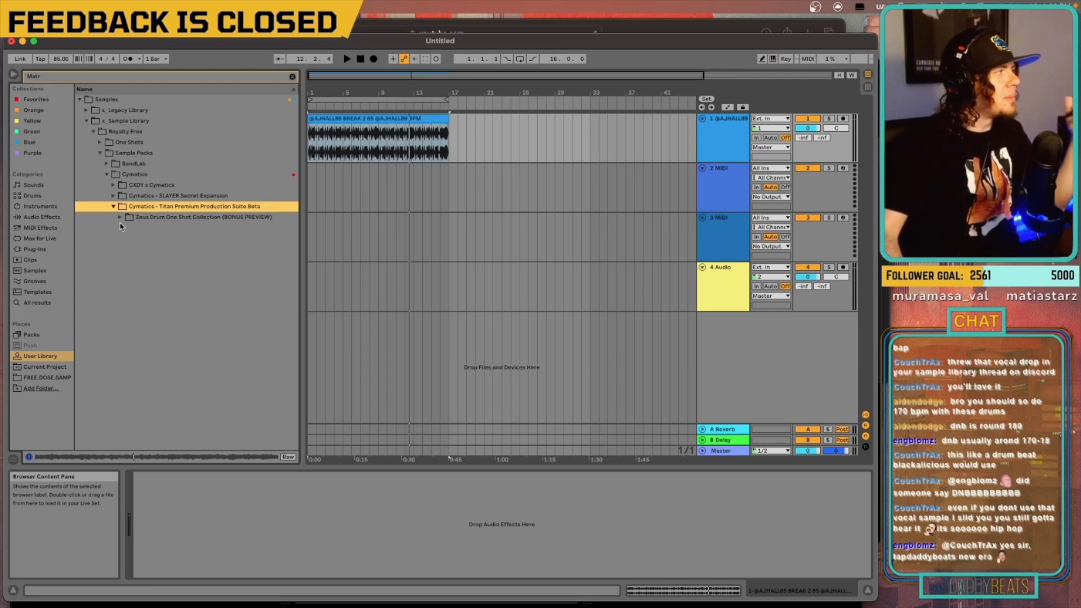
pyautogui.click(114, 197)
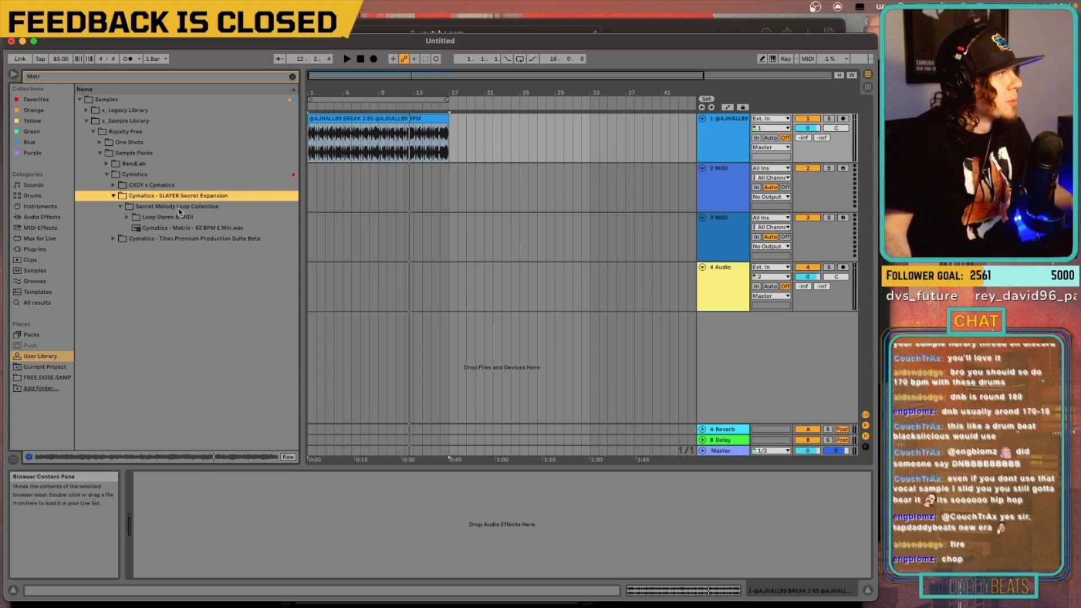
pyautogui.click(292, 77)
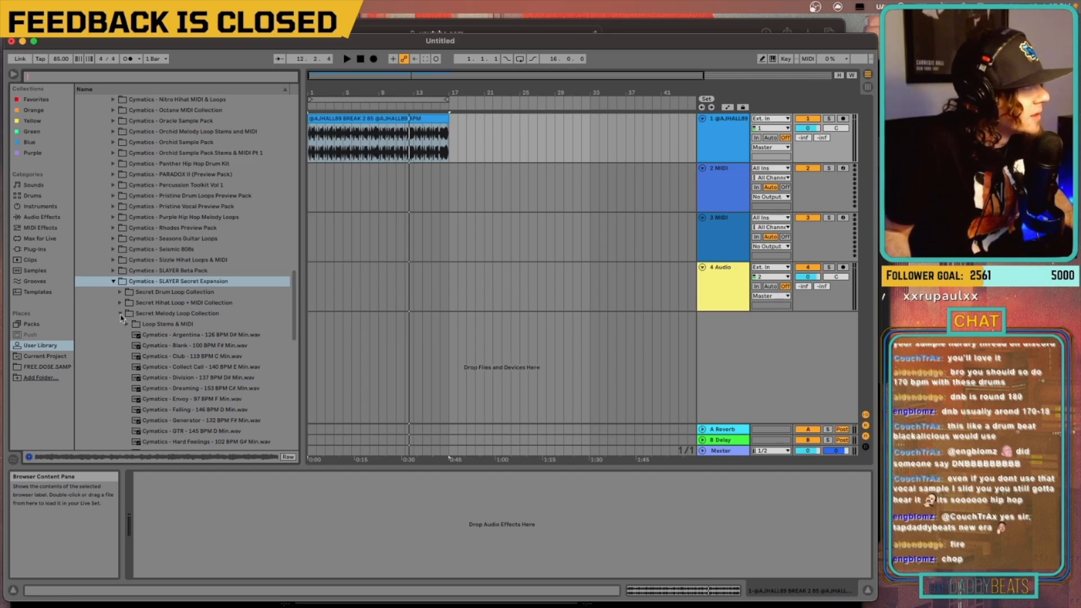
pyautogui.click(128, 325)
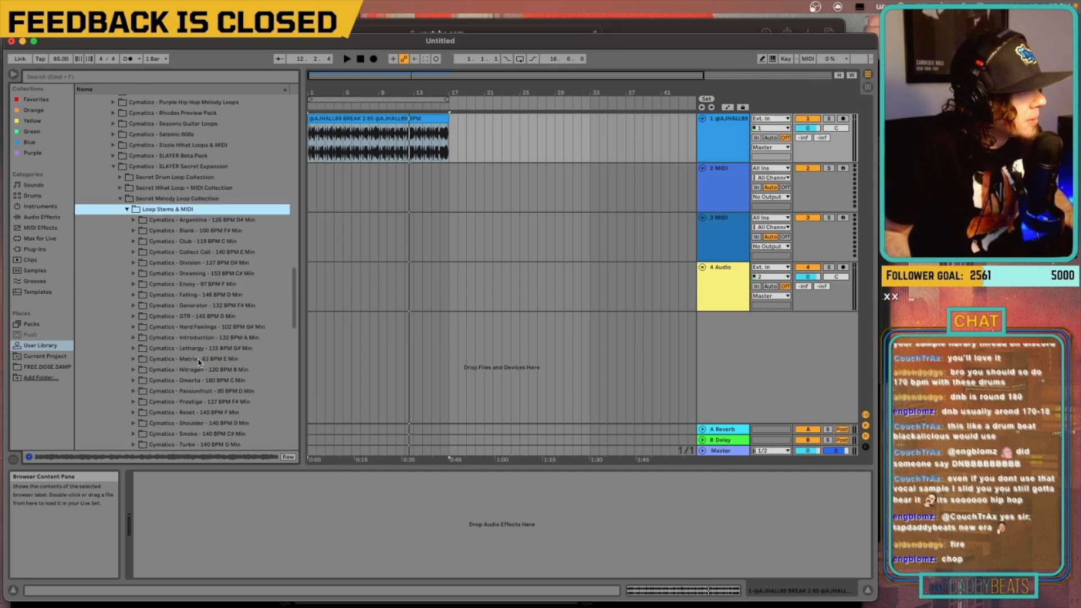
pyautogui.click(134, 358)
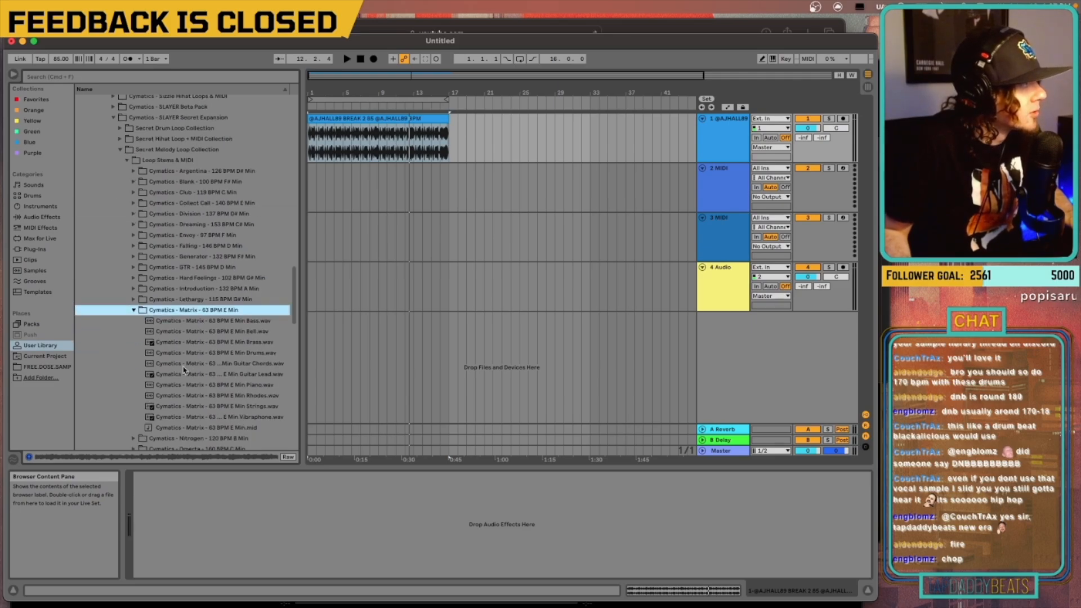
# Step: Audition the Matrix Rhodes and Piano stems and load the Piano stem as a Simpler on the first MIDI track
pyautogui.click(223, 396)
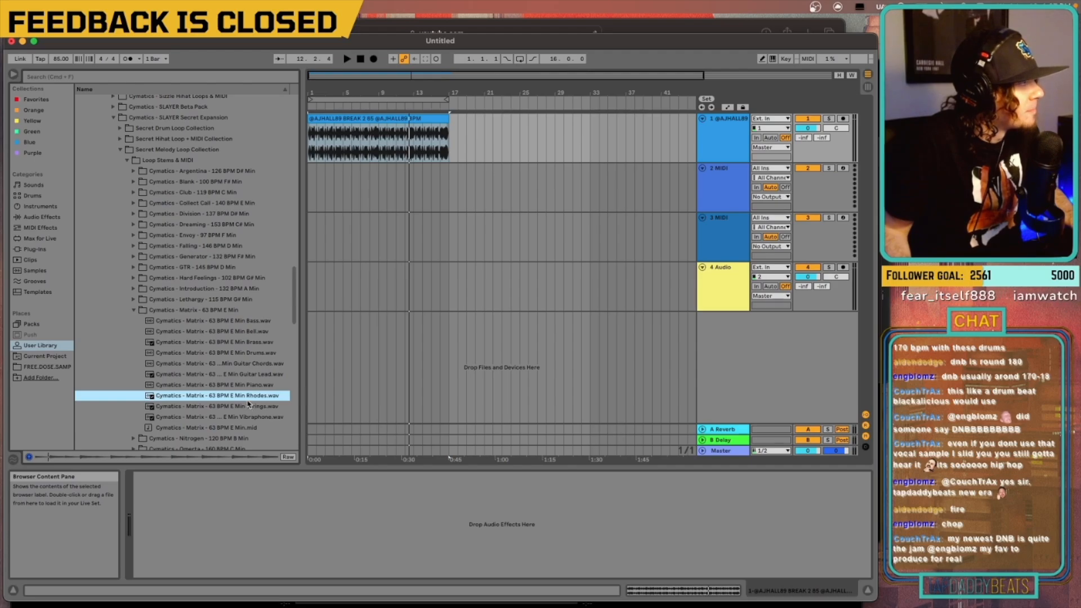
pyautogui.click(249, 386)
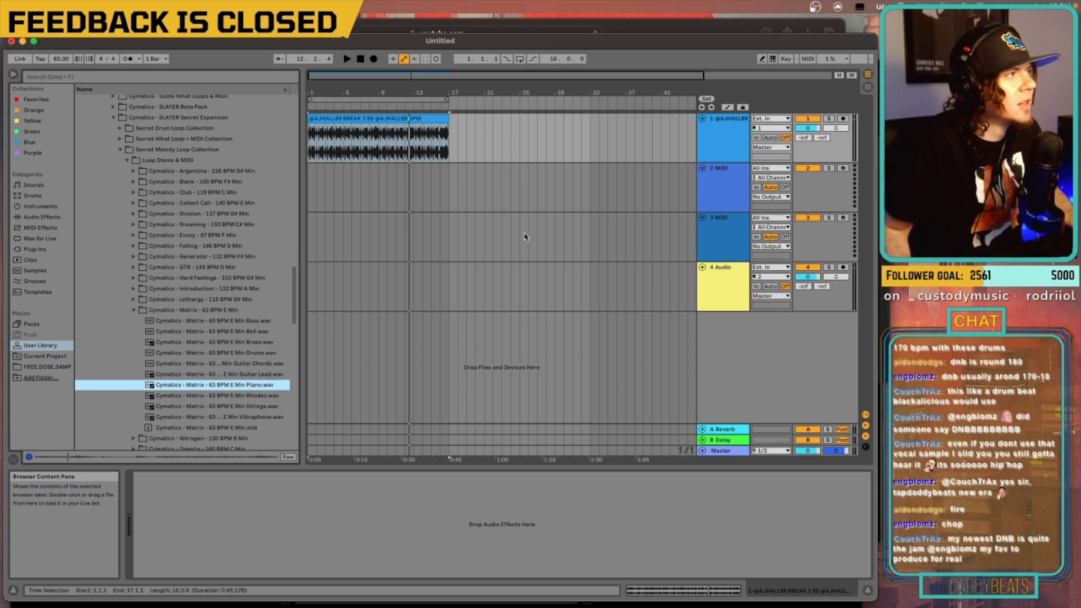
pyautogui.click(722, 186)
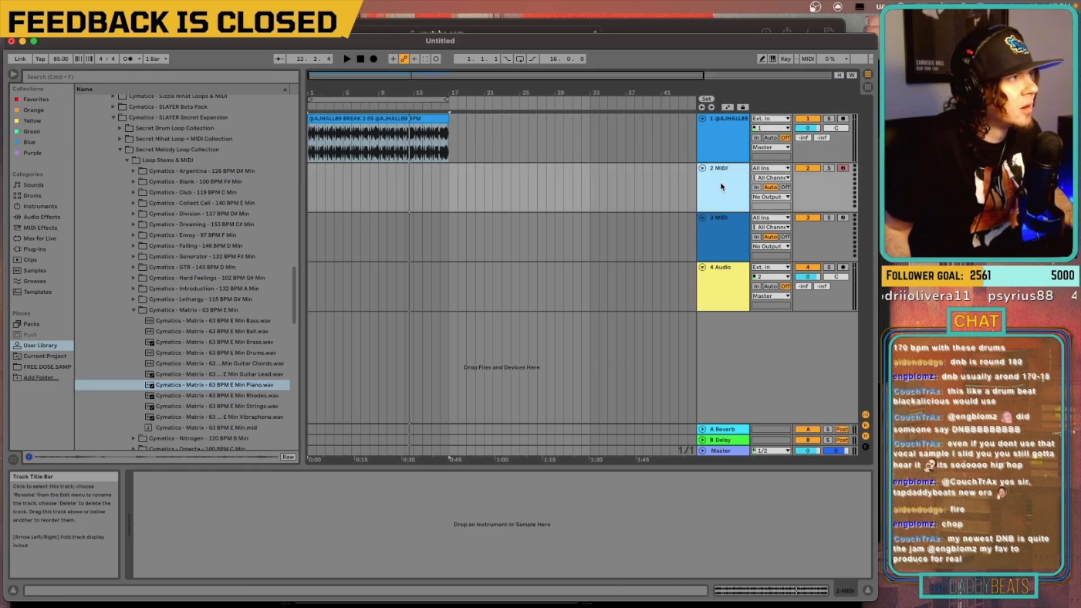
pyautogui.moveTo(213, 391); pyautogui.dragTo(258, 527)
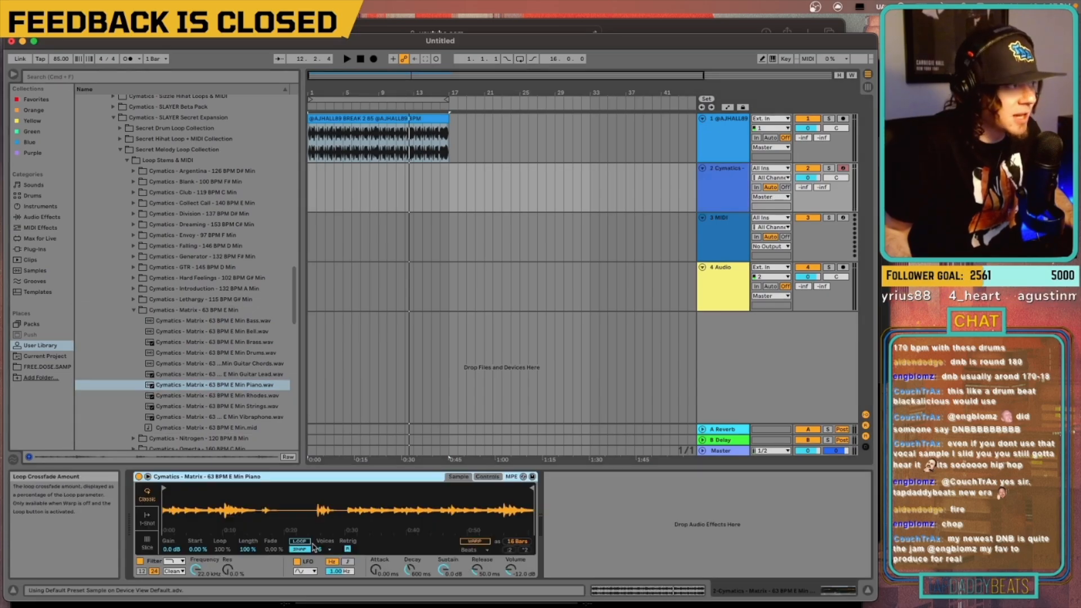
# Step: Switch the piano Simpler to Slice mode and slice the sample by Region
pyautogui.click(147, 542)
pyautogui.click(229, 551)
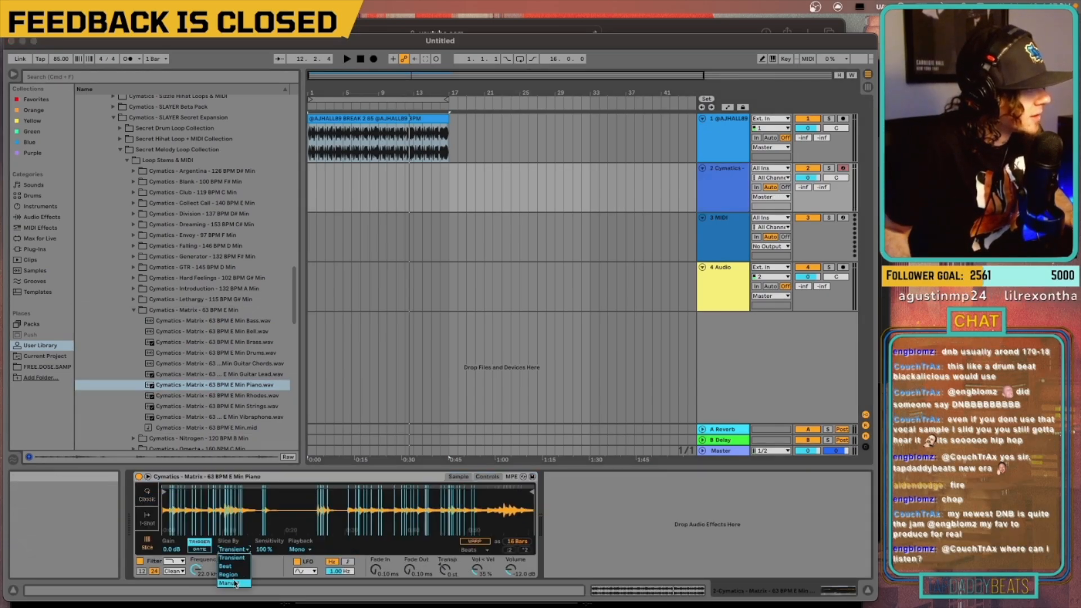
pyautogui.click(238, 576)
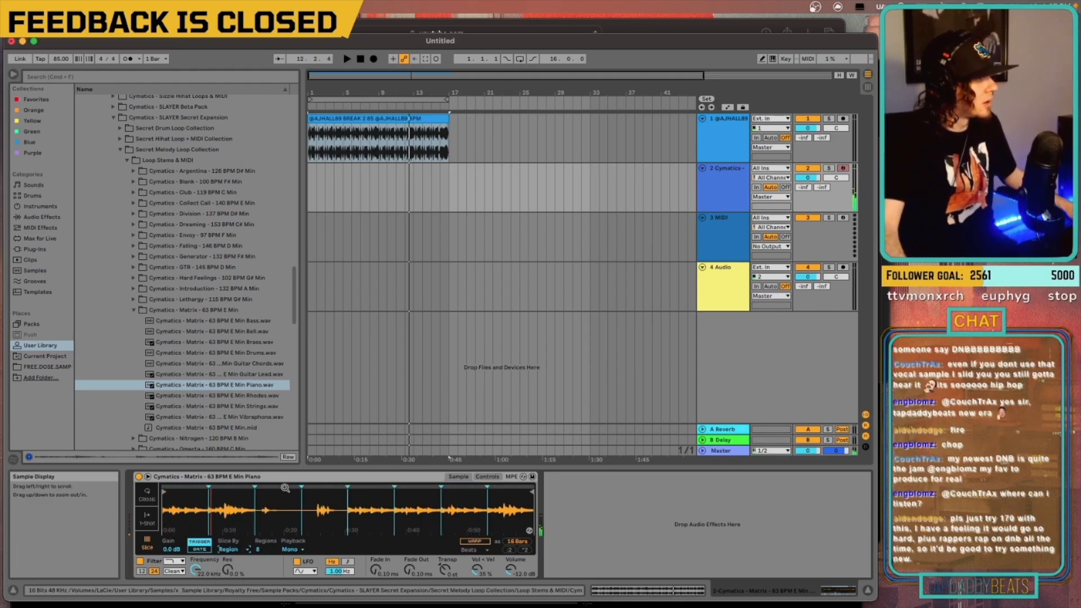
# Step: Set the piano Simpler to 64 regions, with a fade-in of 3.37 ms and a volume of -3 dB
pyautogui.click(259, 550)
pyautogui.press('Up')
pyautogui.press('Up')
pyautogui.press('Up')
pyautogui.press('Up')
pyautogui.press('Up')
pyautogui.press('Up')
pyautogui.press('Up')
pyautogui.press('Up')
pyautogui.press('Up')
pyautogui.press('Up')
pyautogui.press('Up')
pyautogui.press('Up')
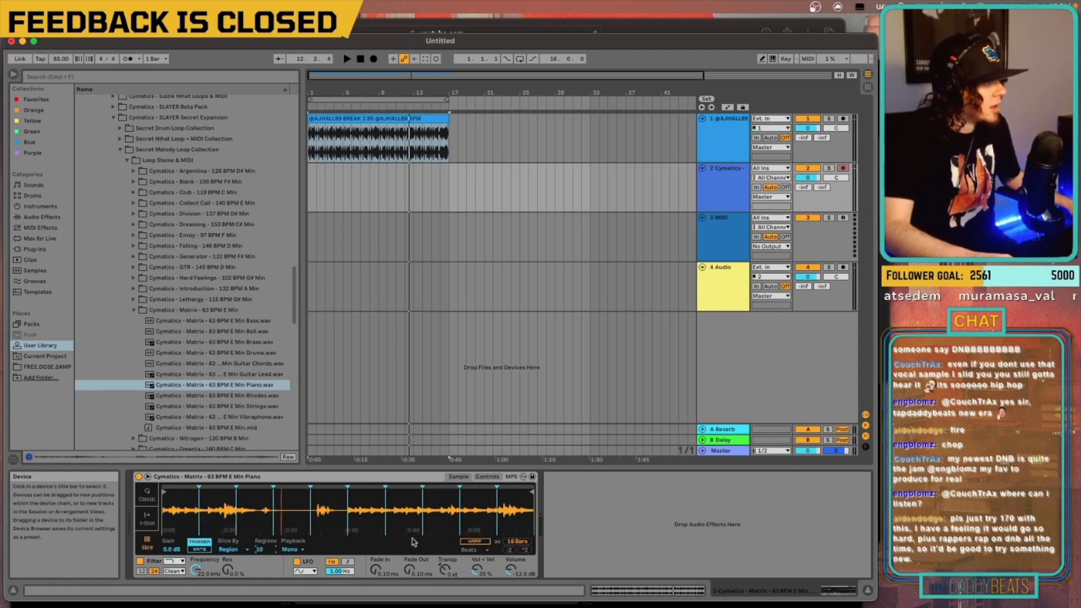
pyautogui.press('Up')
pyautogui.press('Up')
pyautogui.press('Up')
pyautogui.press('Up')
pyautogui.press('Up')
pyautogui.press('Up')
pyautogui.press('Up')
pyautogui.press('Up')
pyautogui.press('Up')
pyautogui.press('Up')
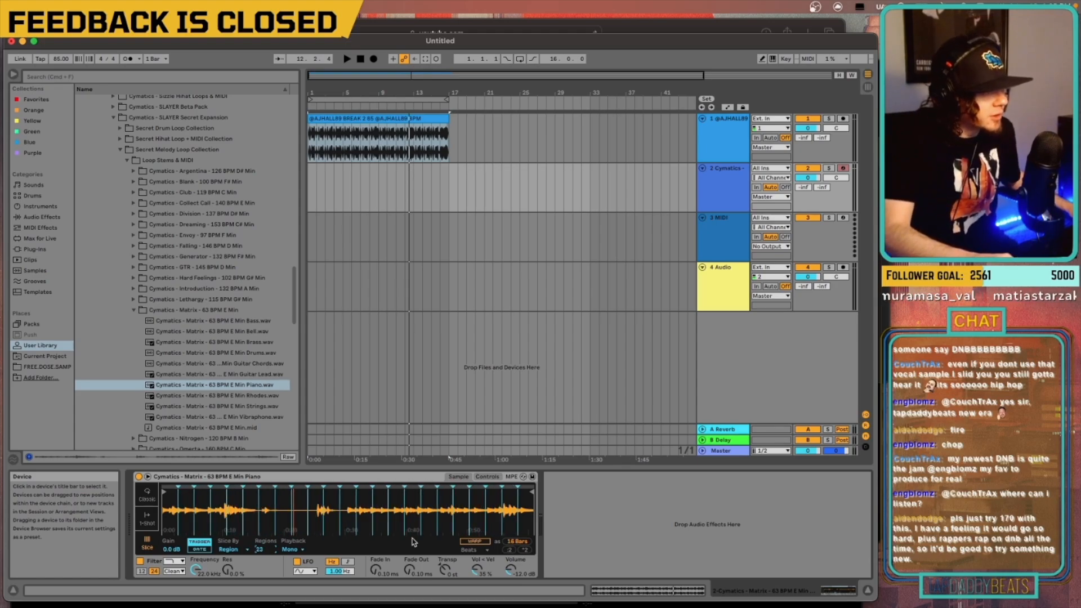
pyautogui.press('Up')
pyautogui.press('Up')
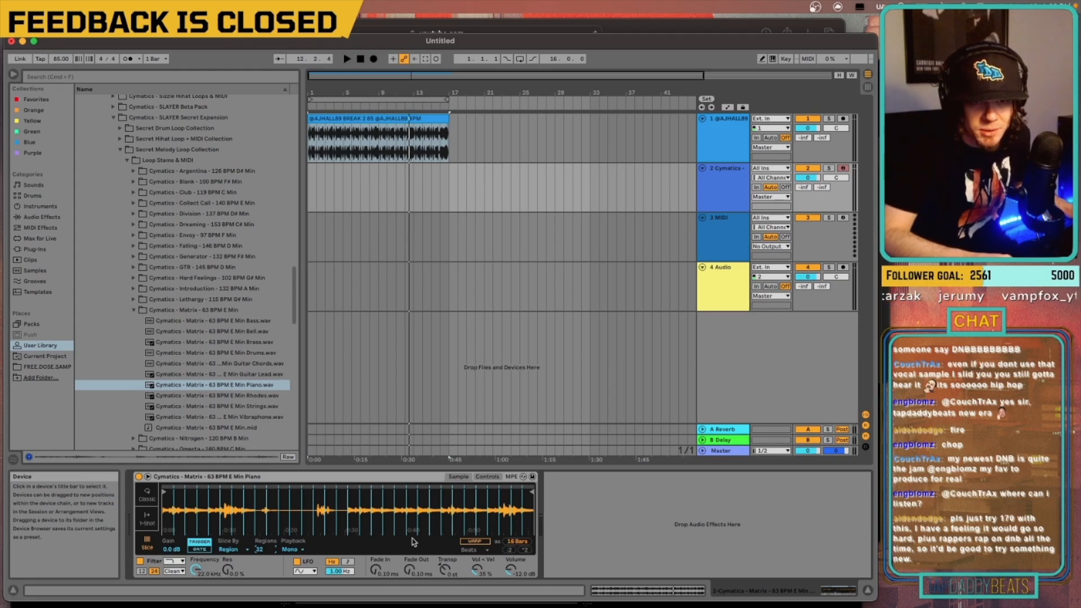
pyautogui.write('64')
pyautogui.press('Return')
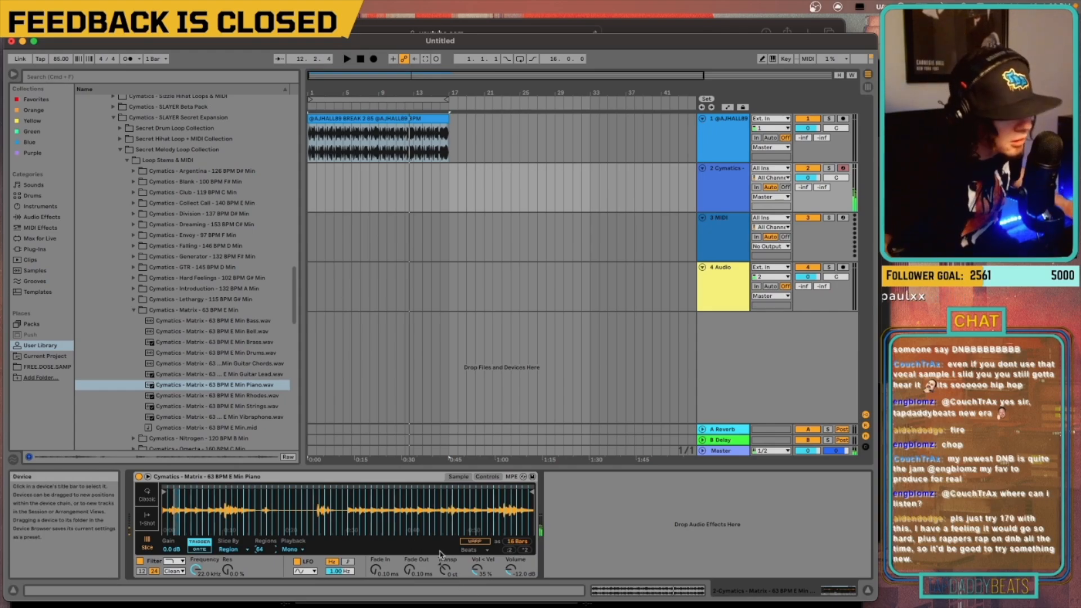
pyautogui.moveTo(377, 574); pyautogui.dragTo(377, 588)
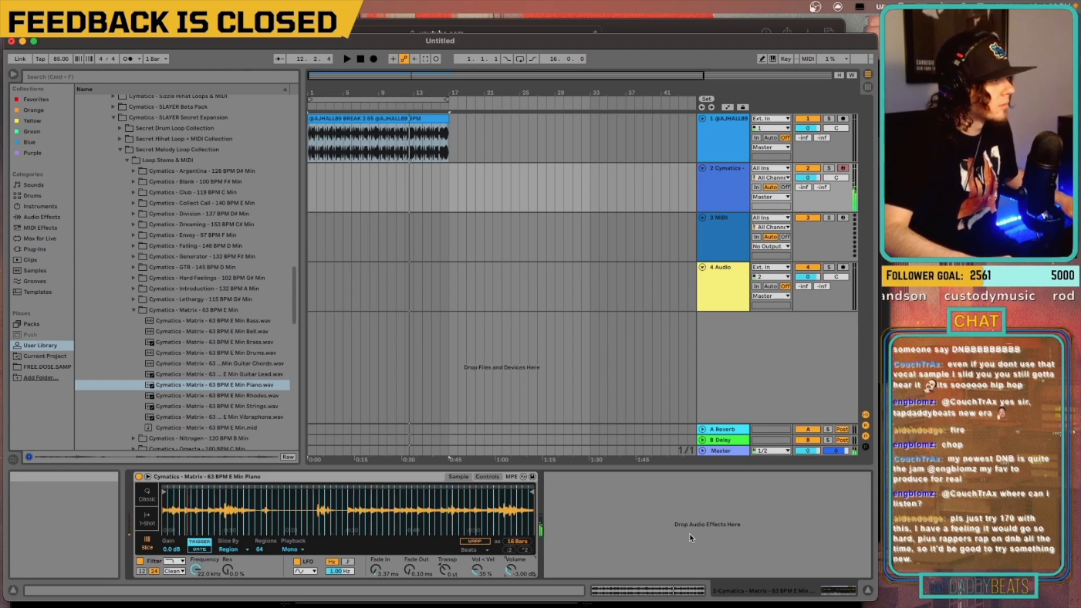
# Step: Perform the piano slices over the drum loop, capture the performance as a MIDI clip and play it back
pyautogui.press('space')
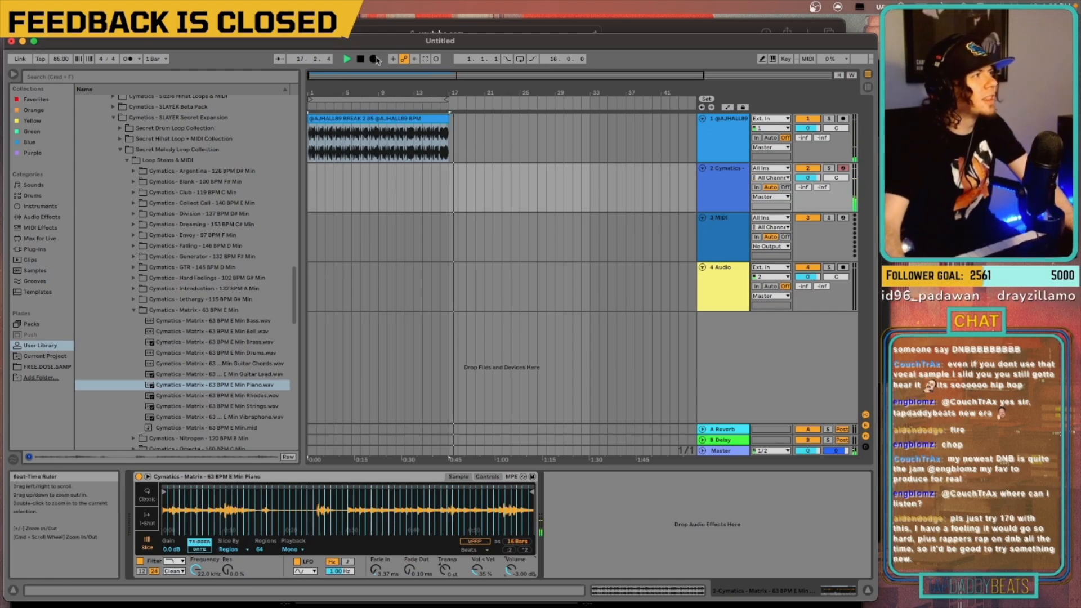
pyautogui.click(427, 58)
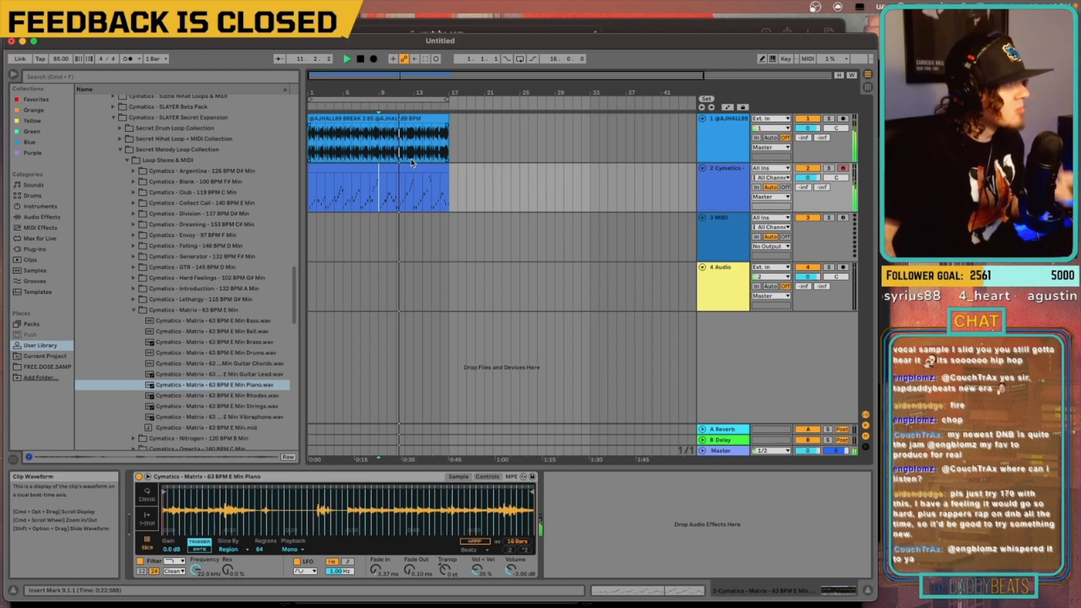
pyautogui.press('space')
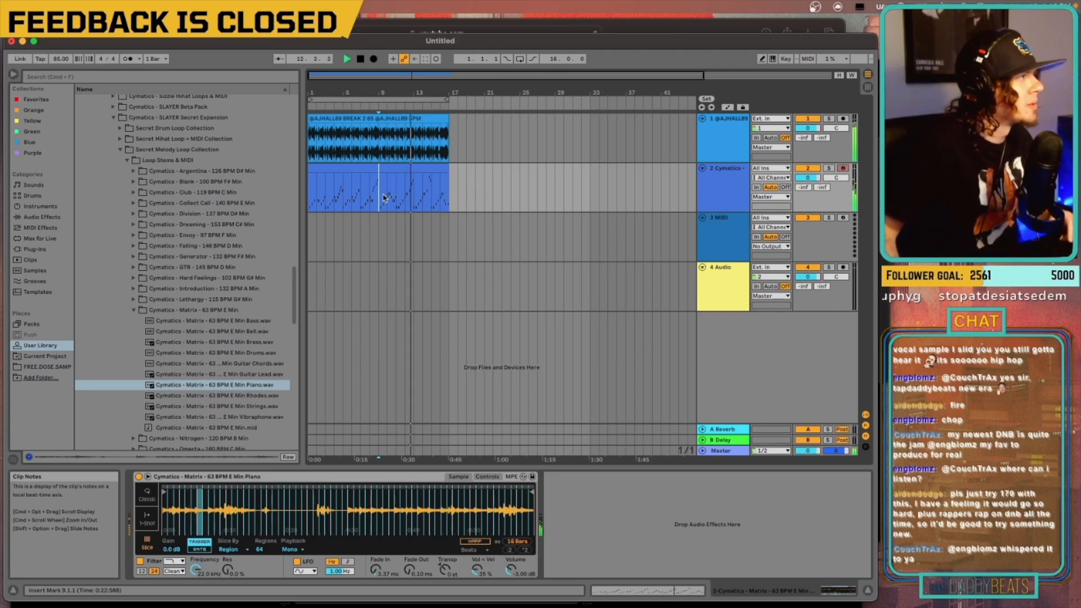
pyautogui.press('space')
# Step: Copy the piano phrase from bar 9 to bar 11 and paste it at bar 21 on the same track
pyautogui.moveTo(380, 194); pyautogui.dragTo(396, 195)
pyautogui.press('super+c')
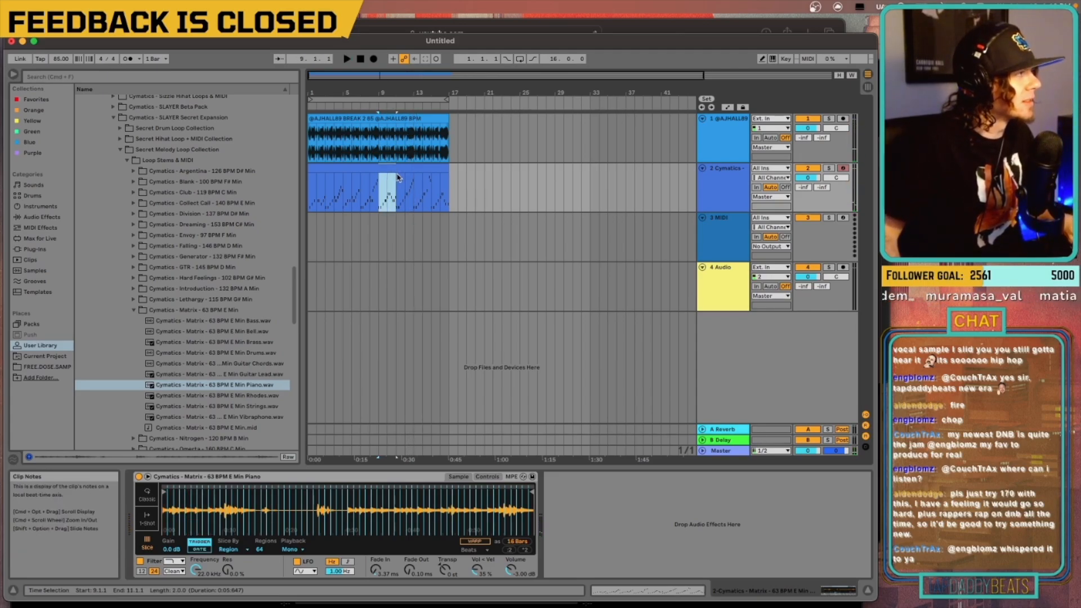
pyautogui.click(485, 190)
pyautogui.press('super+v')
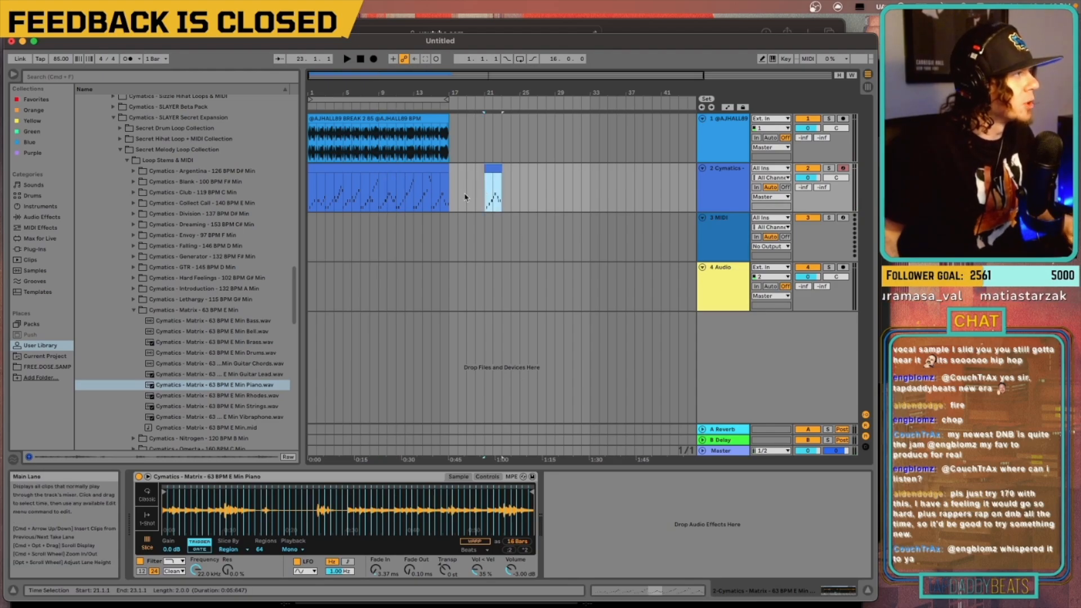
# Step: Rework the pasted piano phrase into a four-bar clip at bar 21 and move it to bar 1
pyautogui.click(327, 191)
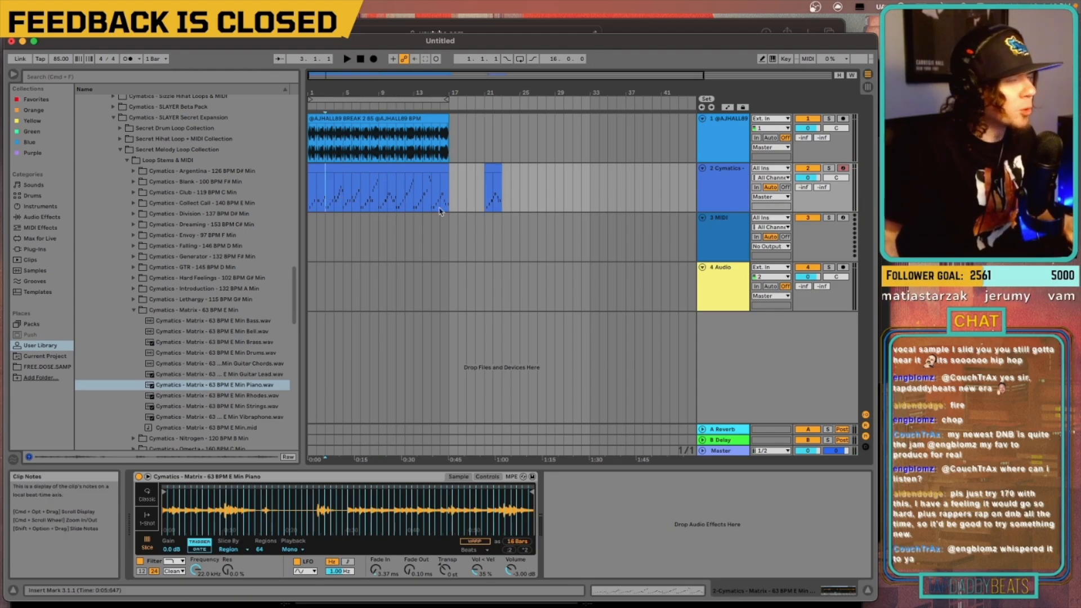
pyautogui.press('space')
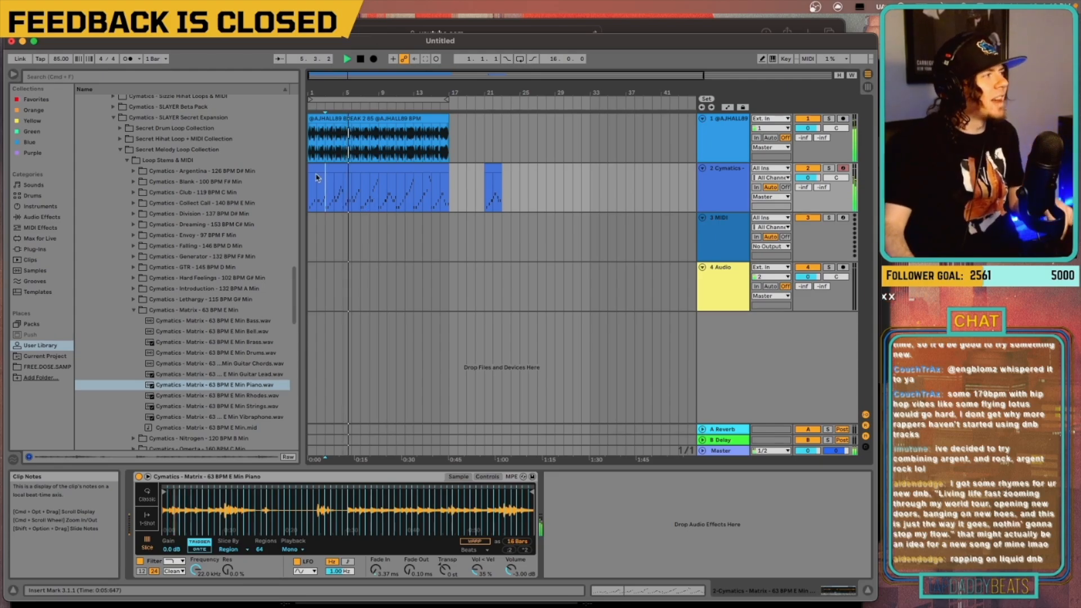
pyautogui.press('space')
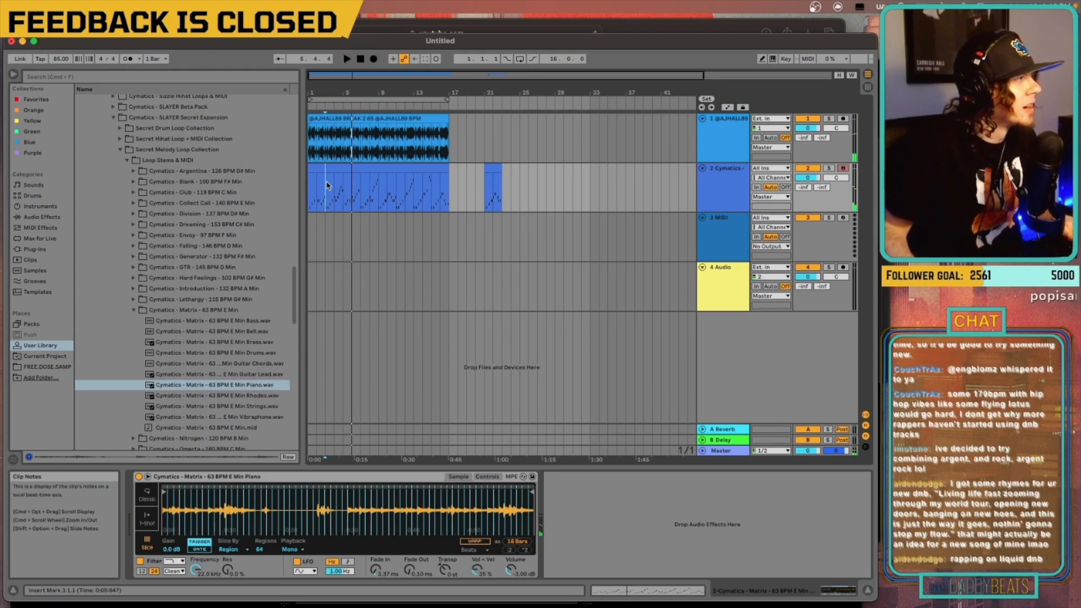
pyautogui.press('super+z')
pyautogui.moveTo(487, 192); pyautogui.dragTo(528, 168)
pyautogui.click(509, 168)
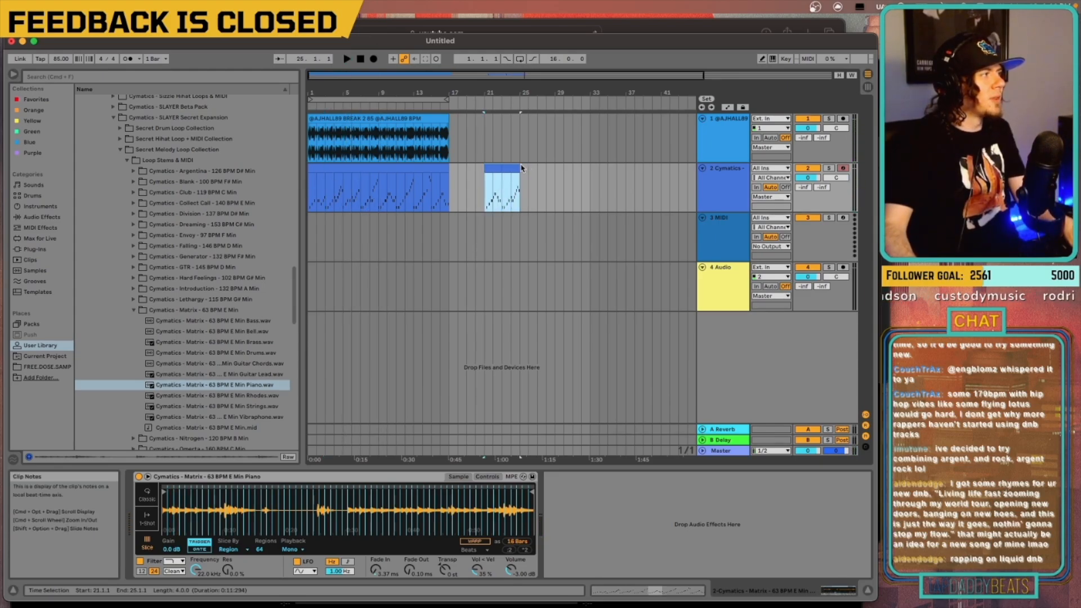
pyautogui.moveTo(508, 168); pyautogui.dragTo(333, 169)
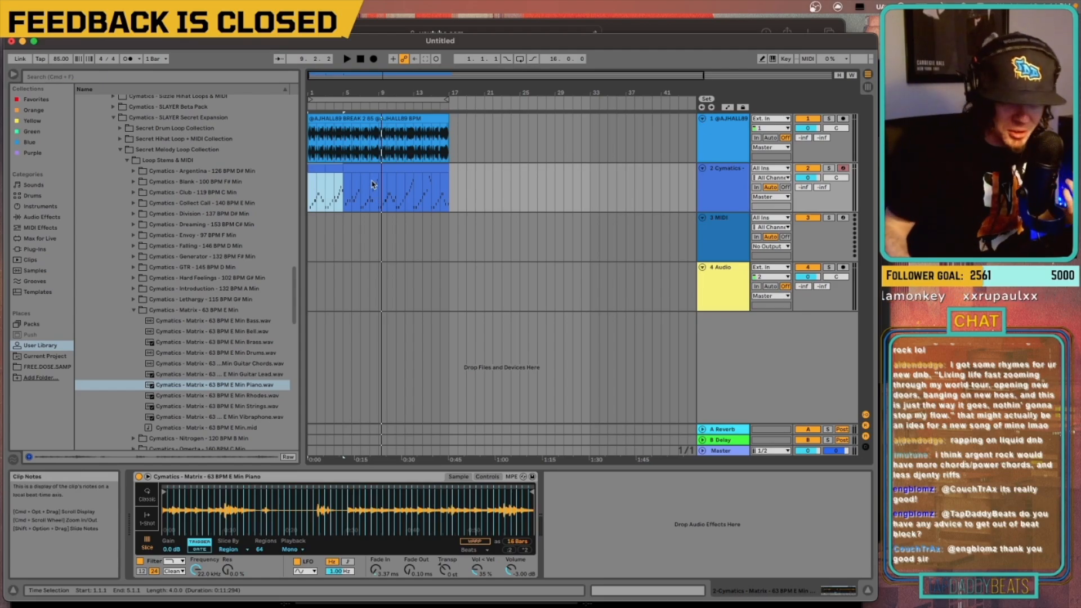
# Step: Play the beat from bar 1 and delete the leftover piano clip spanning bar 5 to bar 17
pyautogui.click(310, 197)
pyautogui.press('space')
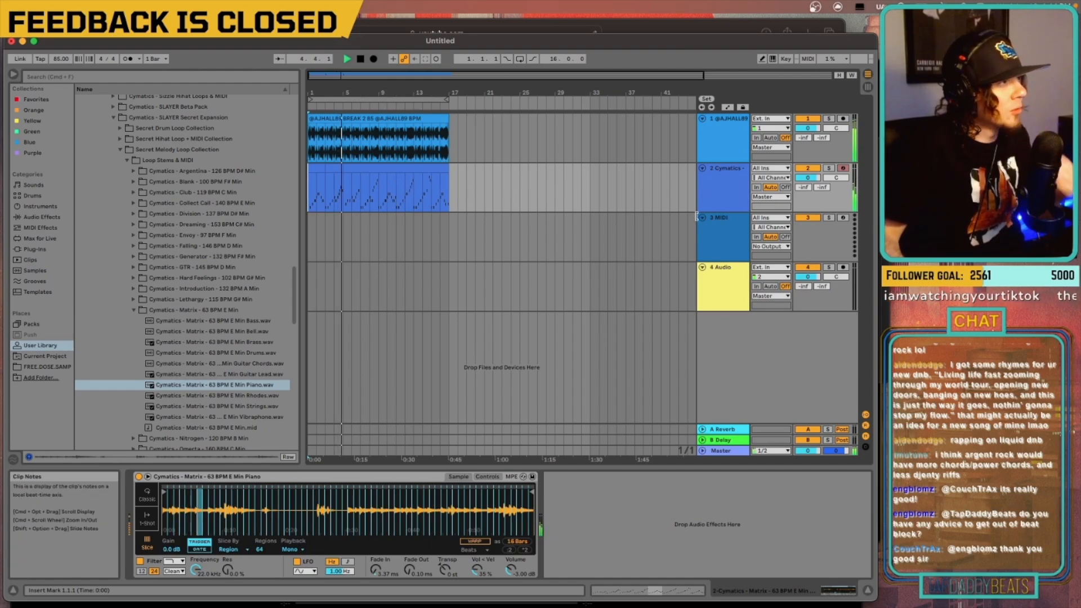
pyautogui.press('space')
pyautogui.click(248, 418)
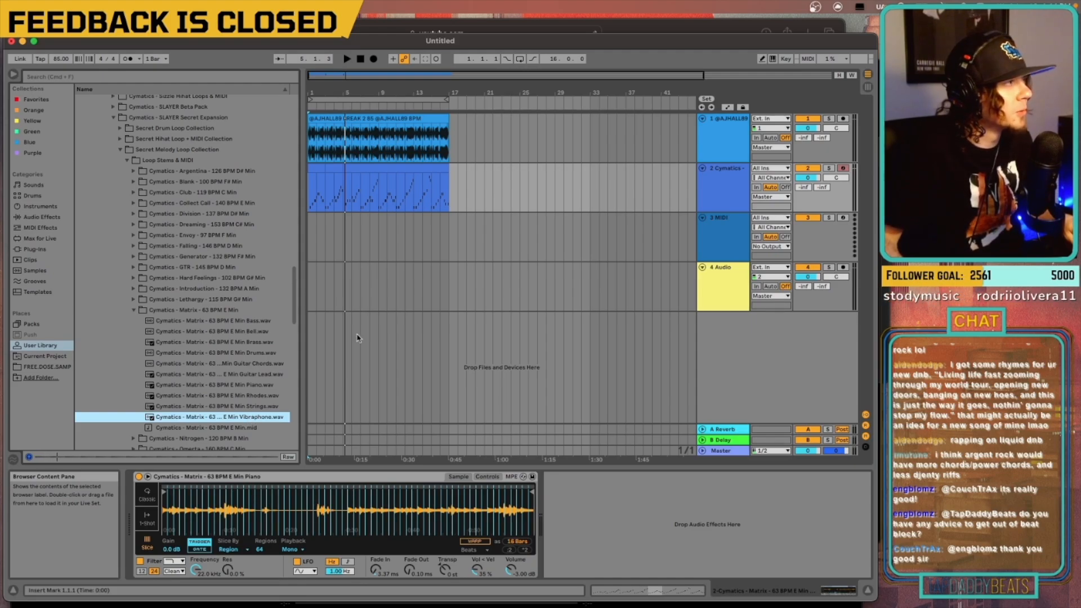
pyautogui.click(370, 168)
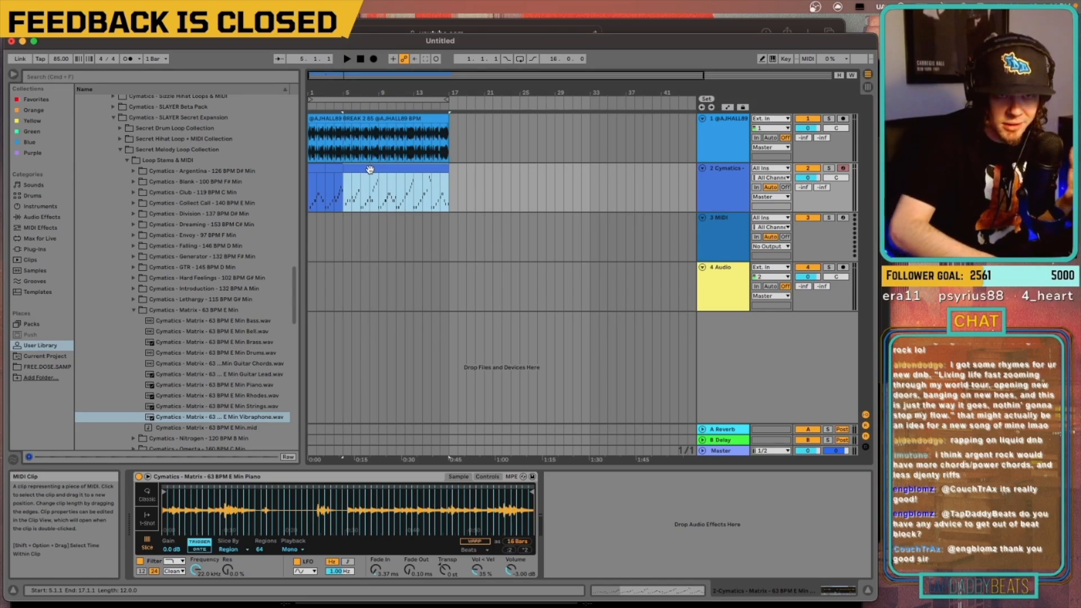
pyautogui.click(371, 173)
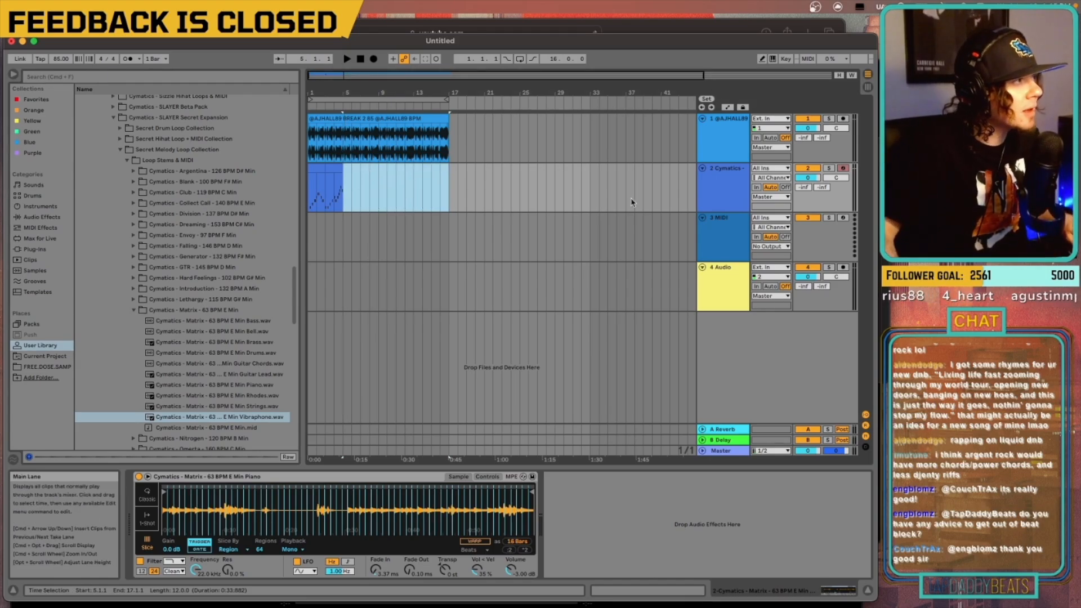
# Step: Load the Matrix Vibraphone stem as a Simpler on the empty MIDI track below the piano
pyautogui.click(728, 226)
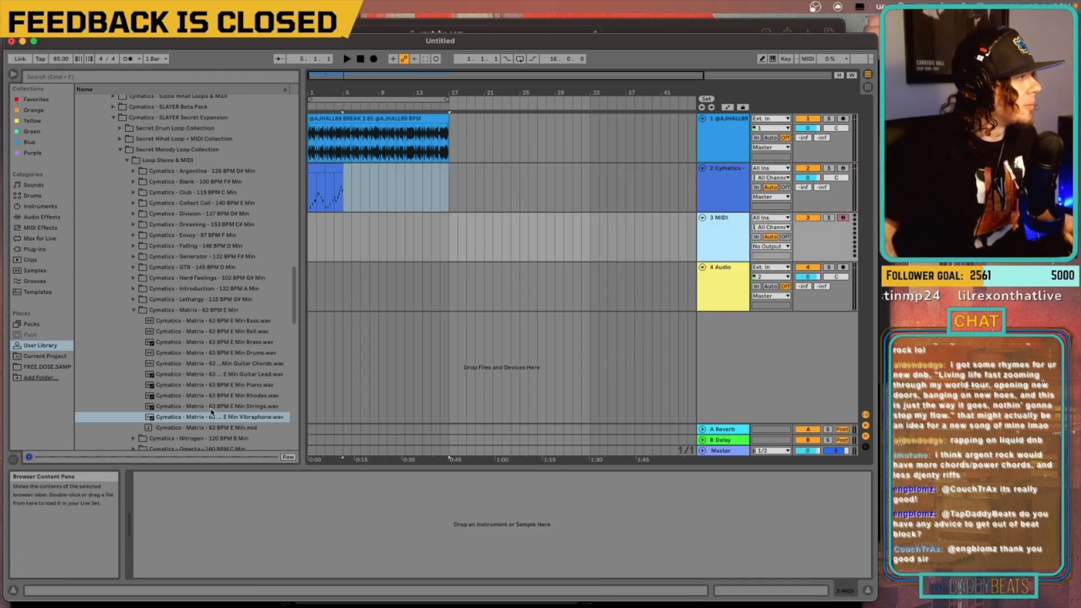
pyautogui.click(233, 417)
pyautogui.moveTo(251, 556); pyautogui.dragTo(240, 531)
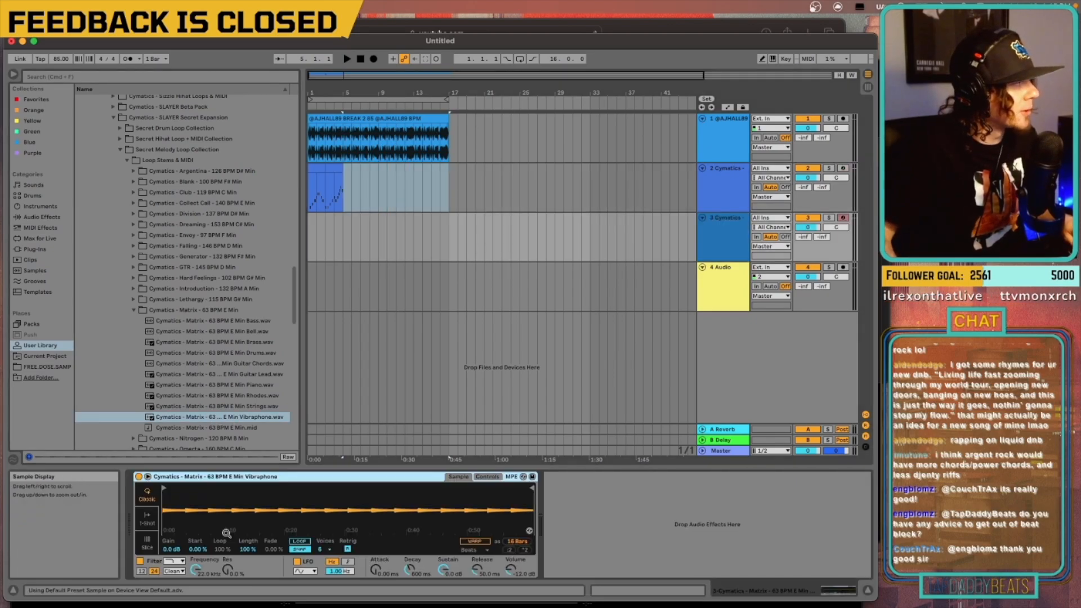
# Step: Slice the Vibraphone sample by region into 64 regions and raise its Fade In to 3.37 ms
pyautogui.click(147, 541)
pyautogui.click(245, 550)
pyautogui.click(241, 575)
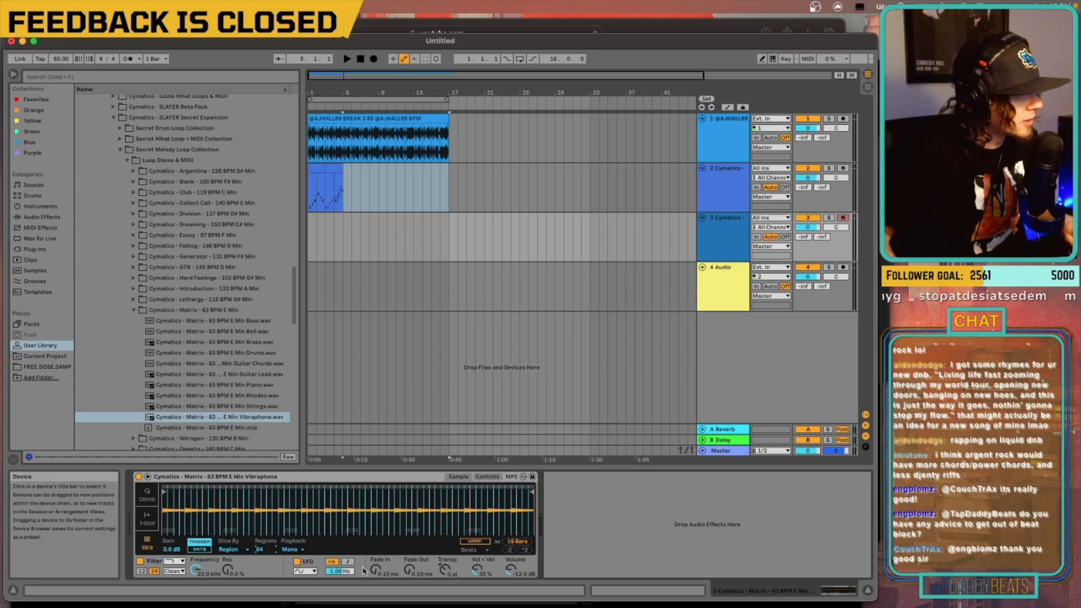
pyautogui.moveTo(376, 574); pyautogui.dragTo(377, 569)
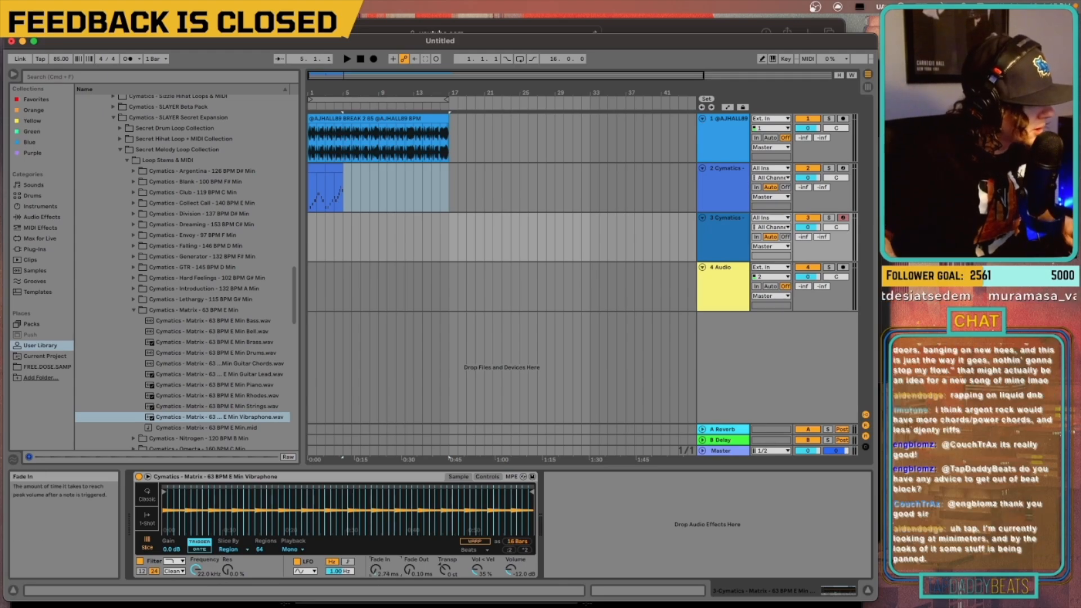
# Step: Copy the four-bar piano clip at bar 1 to the vibraphone track at bar 1 and play the beat
pyautogui.moveTo(310, 197); pyautogui.dragTo(338, 167)
pyautogui.press('super+c')
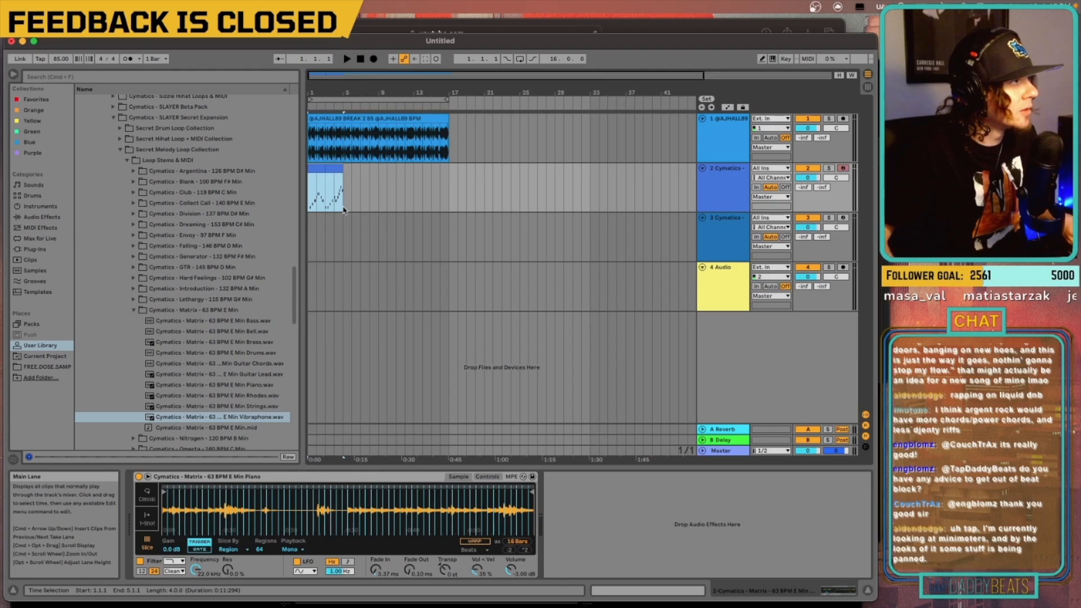
pyautogui.click(311, 240)
pyautogui.press('super+v')
pyautogui.click(309, 237)
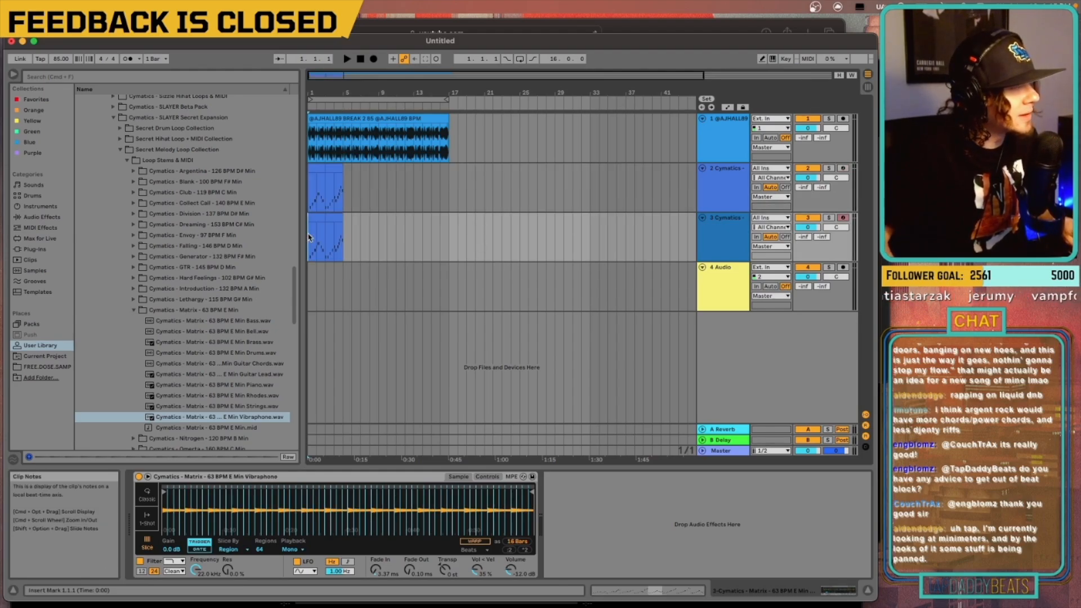
pyautogui.press('space')
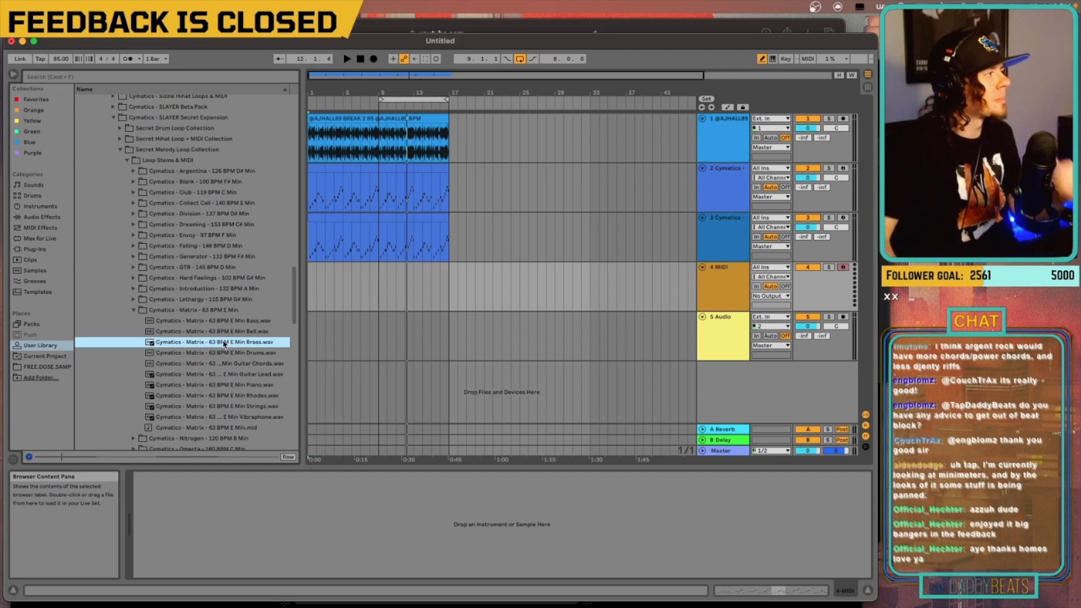
# Step: Load the Matrix Brass stem as a Simpler on the empty MIDI track below the vibraphone and switch it to Slice mode
pyautogui.click(740, 237)
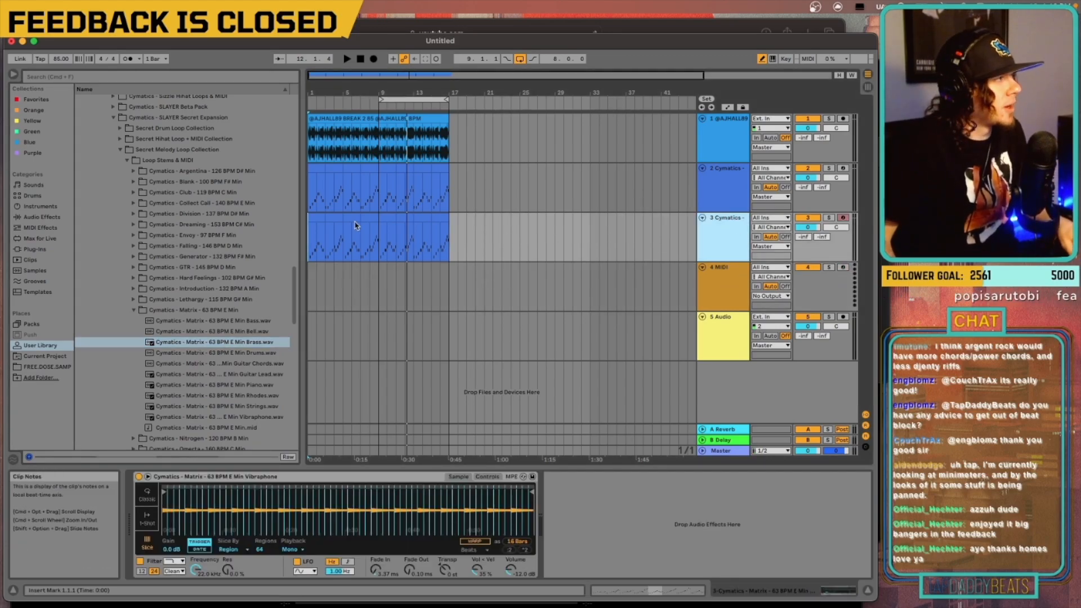
pyautogui.click(337, 284)
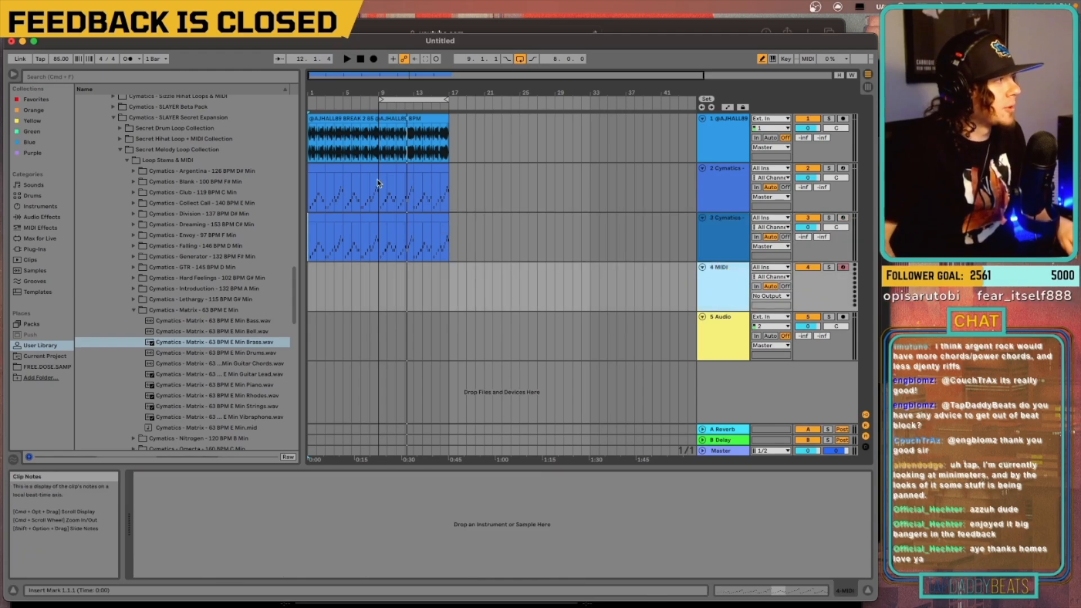
pyautogui.moveTo(228, 345); pyautogui.dragTo(229, 524)
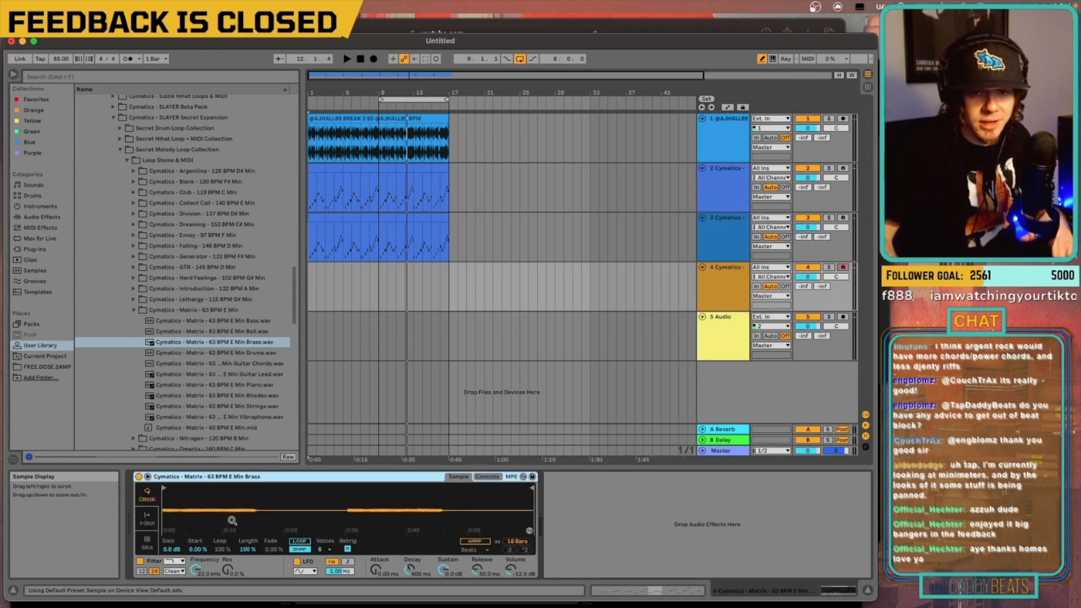
pyautogui.click(147, 542)
# Step: Copy the vibraphone clip from bars 9 to 17 to the brass track at bar 9 and play from there
pyautogui.click(379, 233)
pyautogui.moveTo(379, 234); pyautogui.dragTo(448, 236)
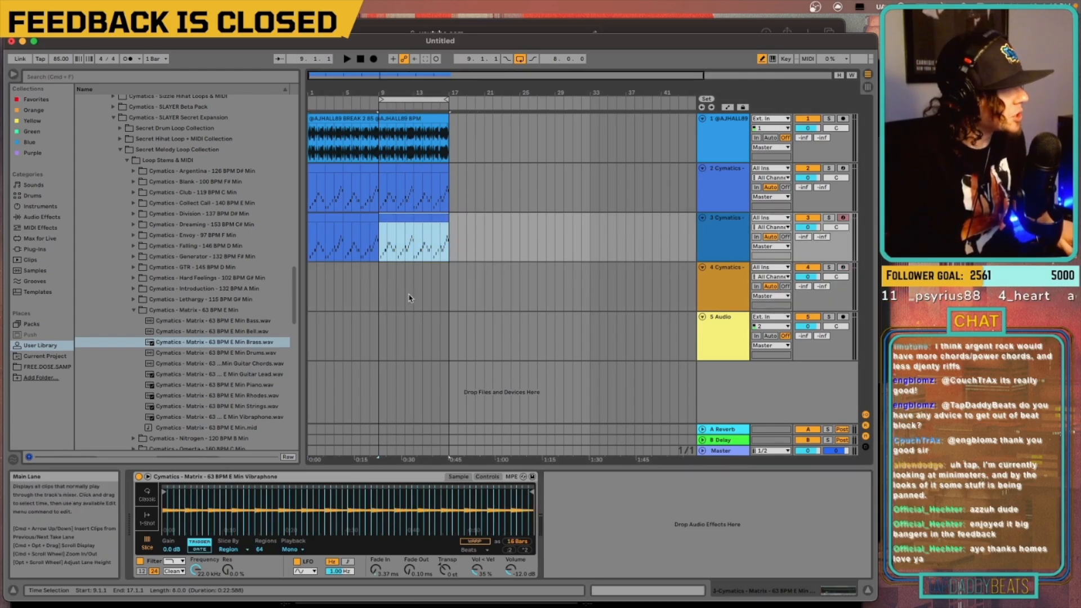
pyautogui.click(381, 286)
pyautogui.press('super+v')
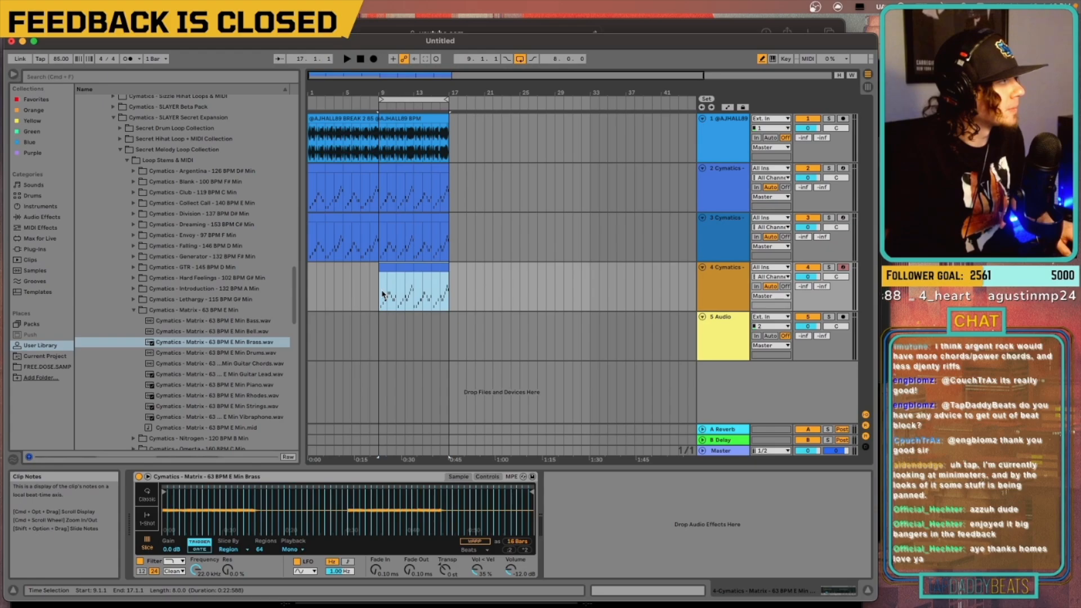
pyautogui.click(383, 293)
pyautogui.press('space')
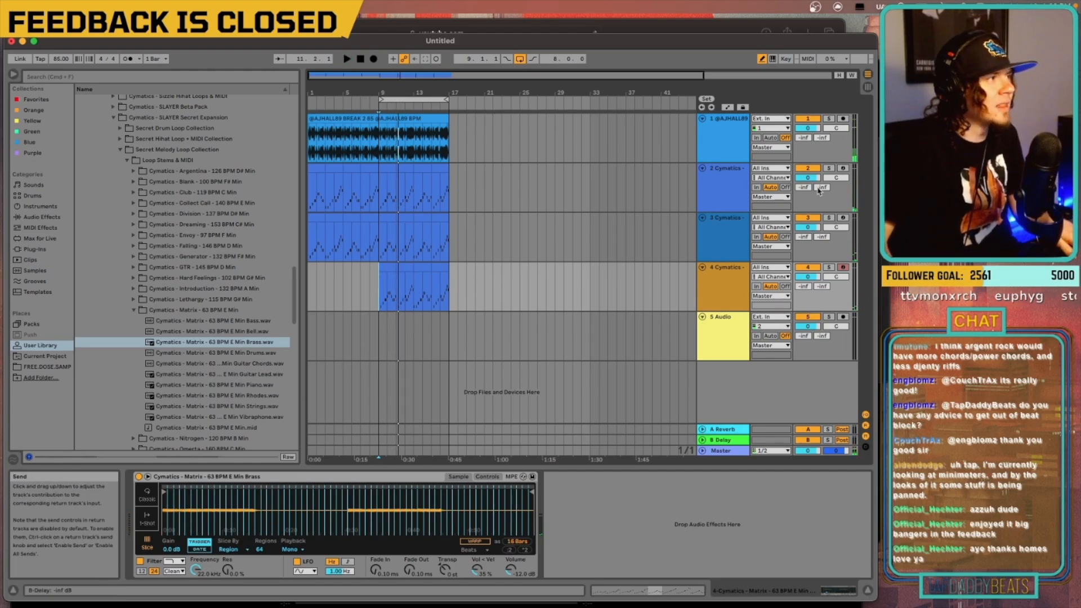
# Step: Review the piano, vibraphone and brass Simplers, and add a new MIDI track below the brass track
pyautogui.click(735, 230)
pyautogui.click(736, 191)
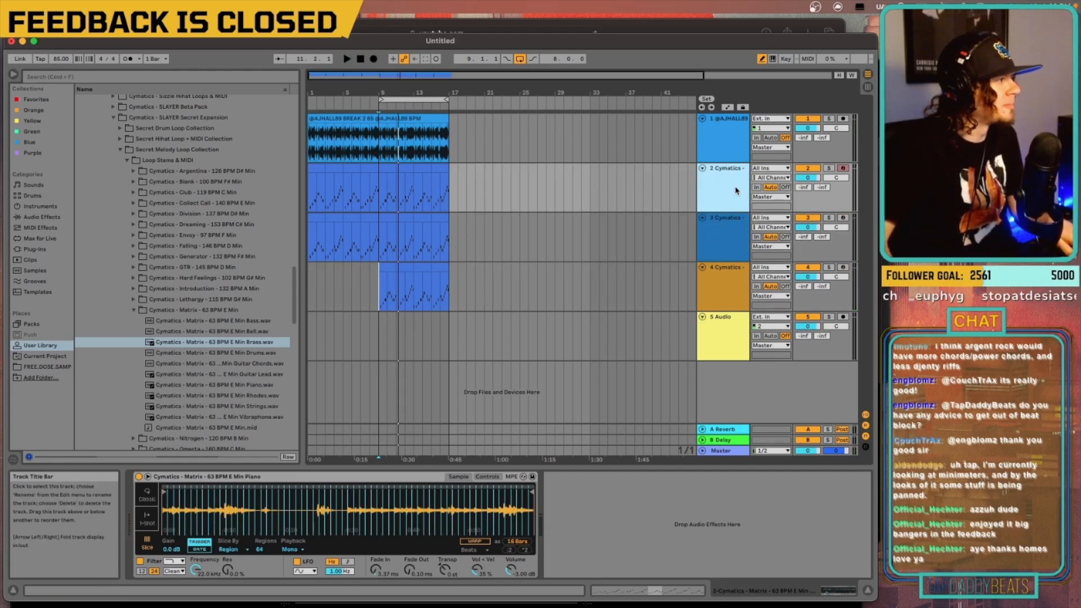
pyautogui.click(722, 244)
pyautogui.click(733, 290)
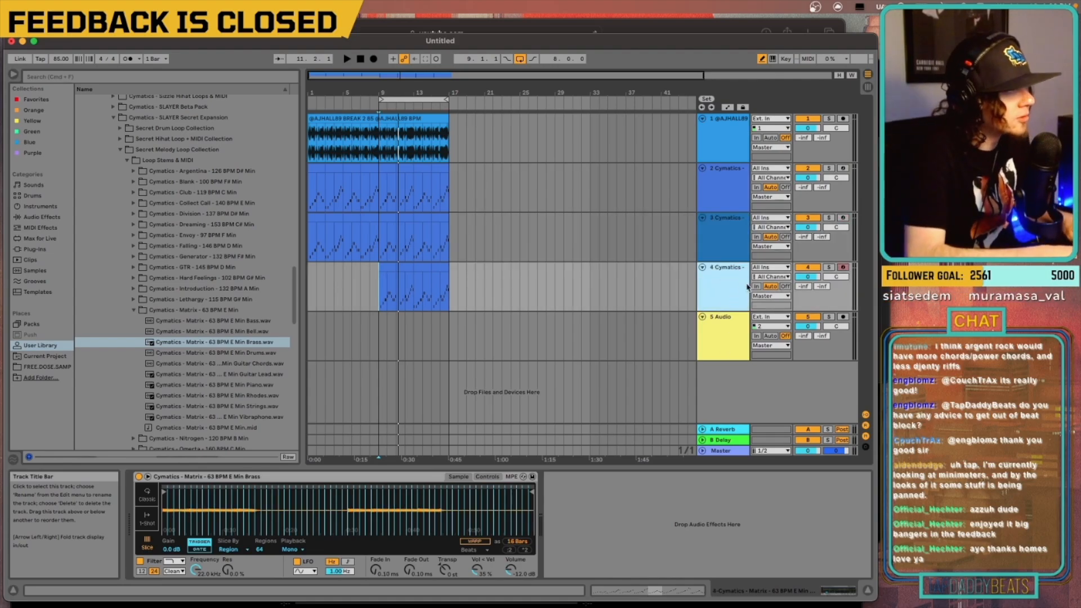
pyautogui.press('super+shift+t')
pyautogui.click(223, 407)
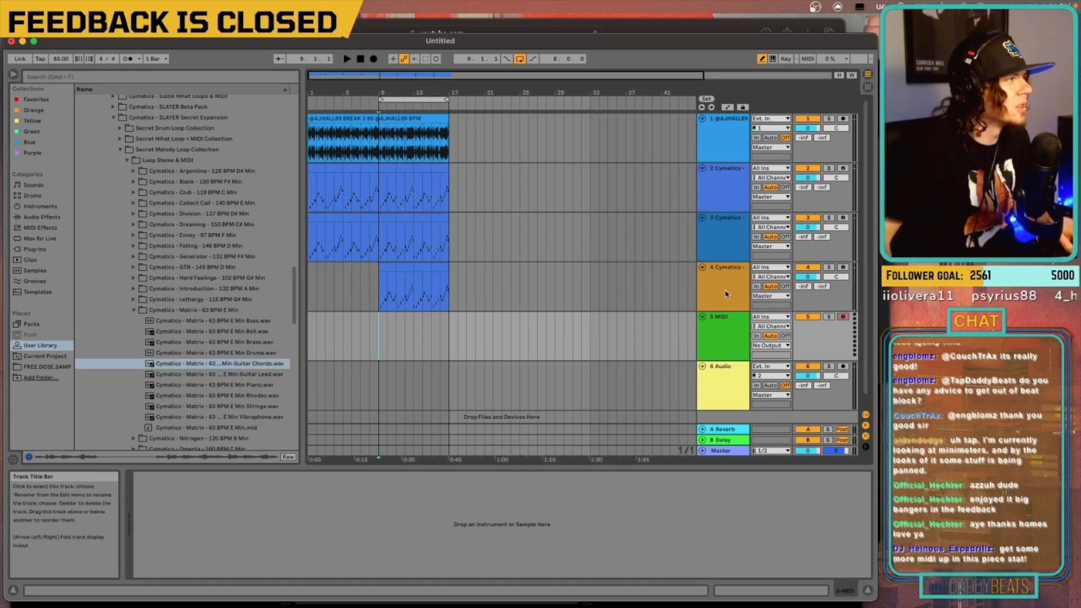
pyautogui.click(726, 342)
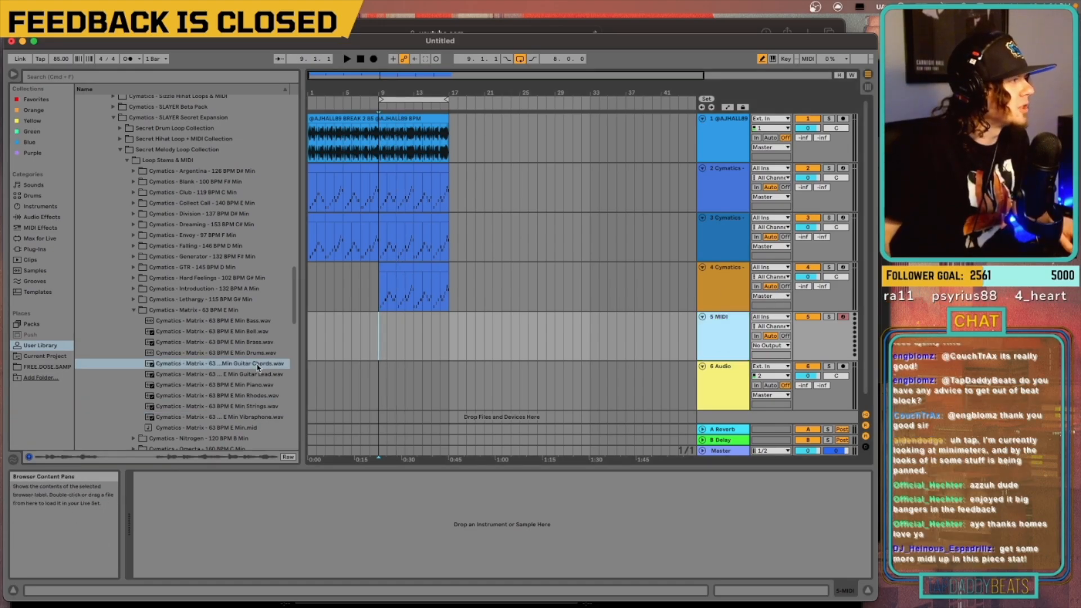
# Step: Load the Matrix Guitar Chords stem as a Simpler on the new MIDI track and audition it from bar 9
pyautogui.click(315, 248)
pyautogui.press('space')
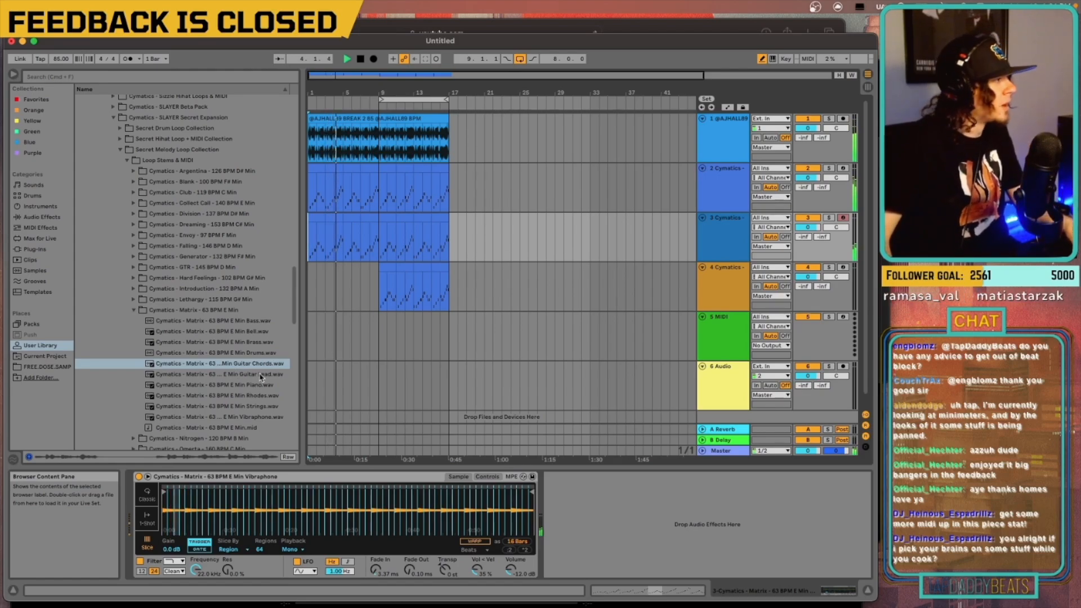
pyautogui.click(726, 332)
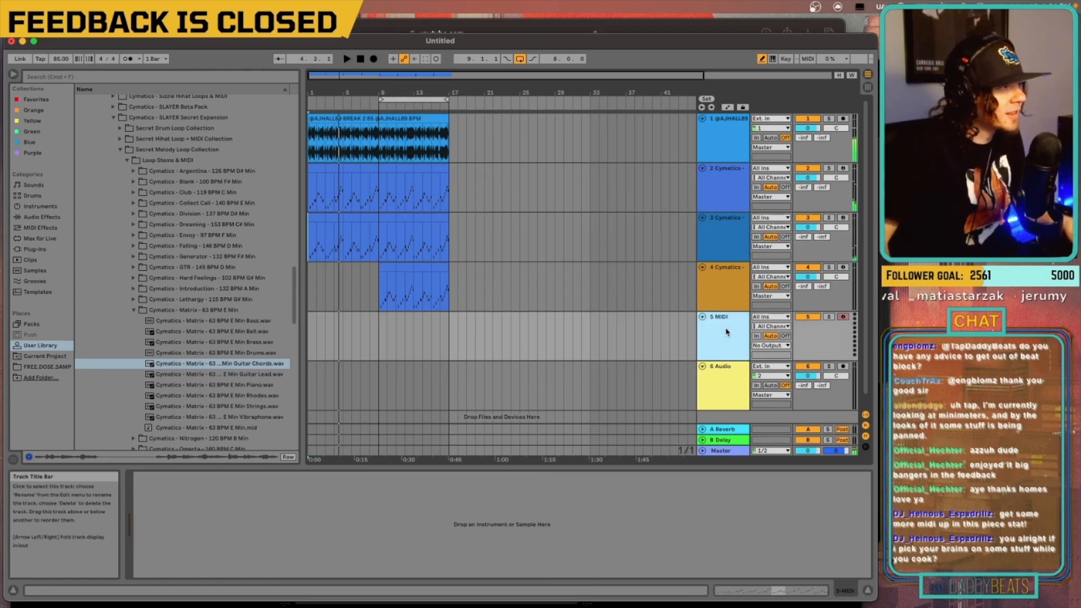
pyautogui.click(235, 364)
pyautogui.moveTo(236, 365); pyautogui.dragTo(239, 556)
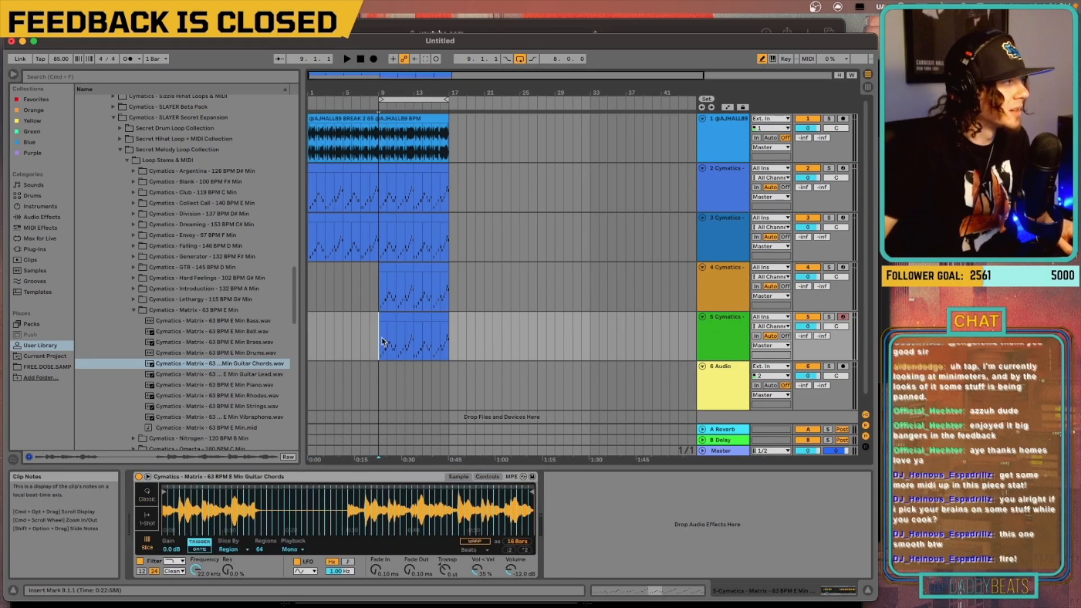
pyautogui.press('space')
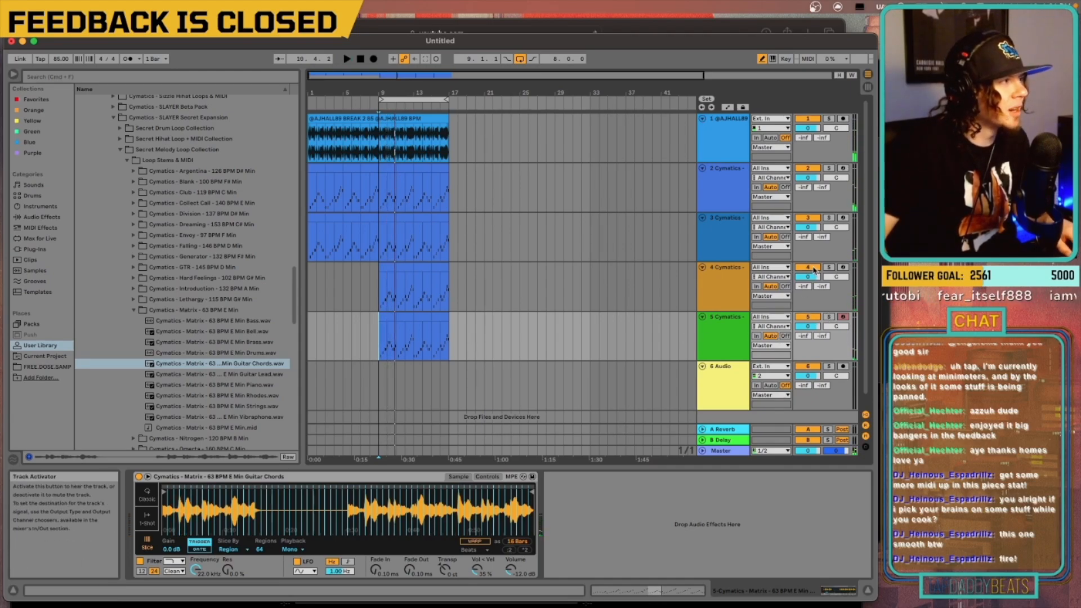
pyautogui.press('space')
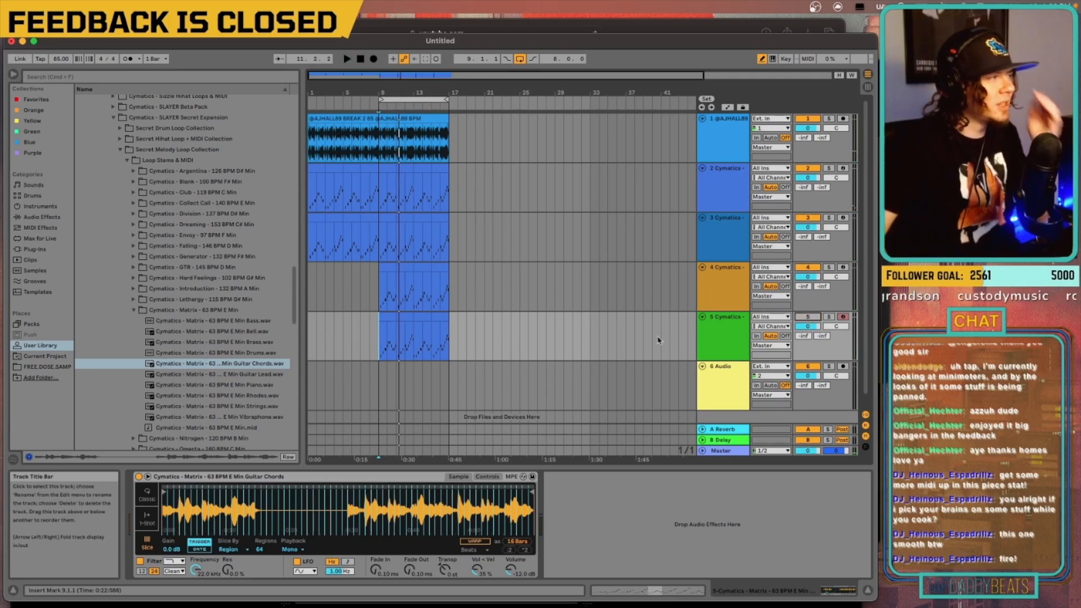
# Step: Insert a MIDI track below the brass track and load the Matrix Strings stem on it as a Simpler
pyautogui.click(724, 286)
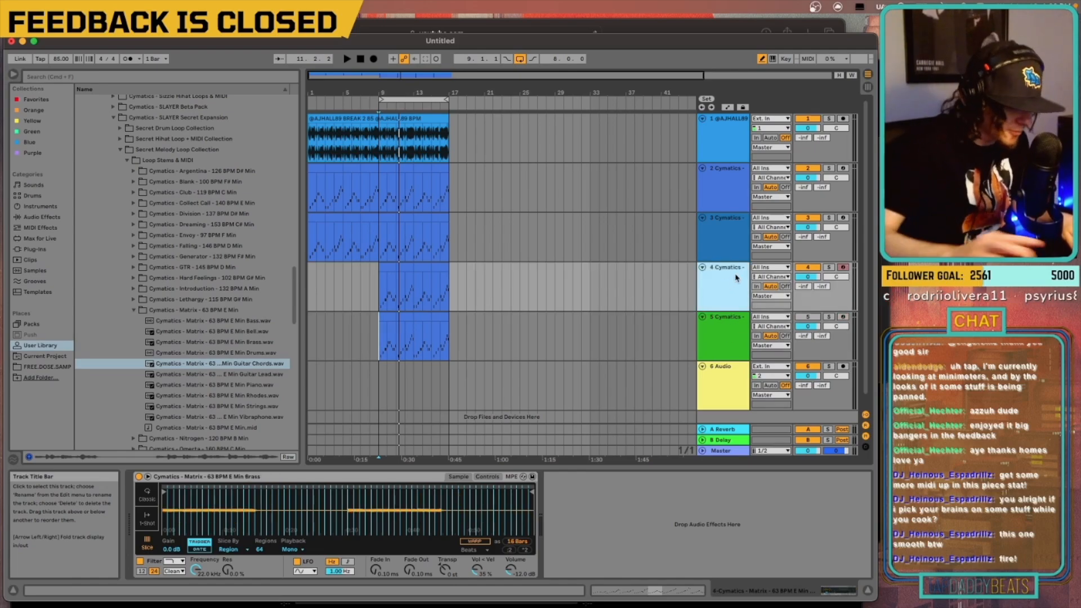
pyautogui.press('super+shift+t')
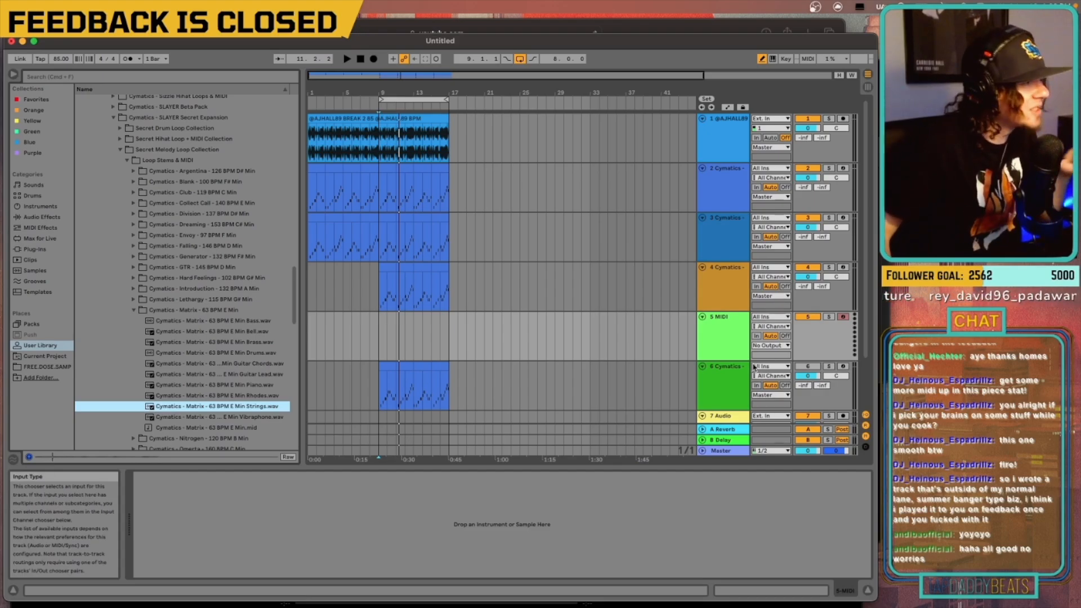
pyautogui.click(739, 340)
pyautogui.moveTo(240, 406); pyautogui.dragTo(302, 515)
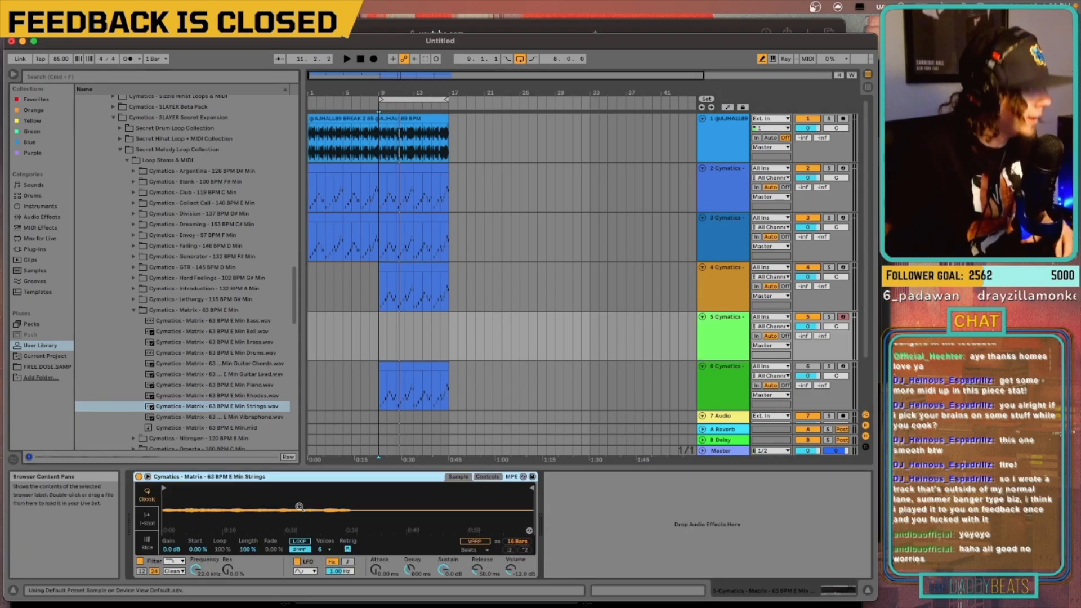
# Step: Switch the Strings Simpler to Slice mode and slice the sample by region into 64 regions
pyautogui.click(147, 542)
pyautogui.click(233, 549)
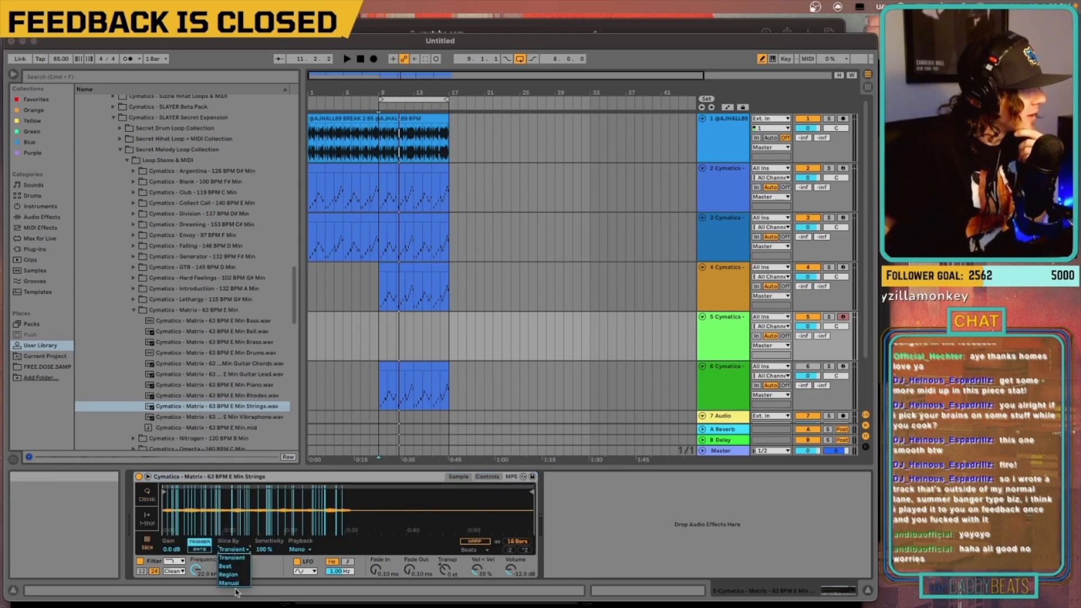
pyautogui.click(238, 568)
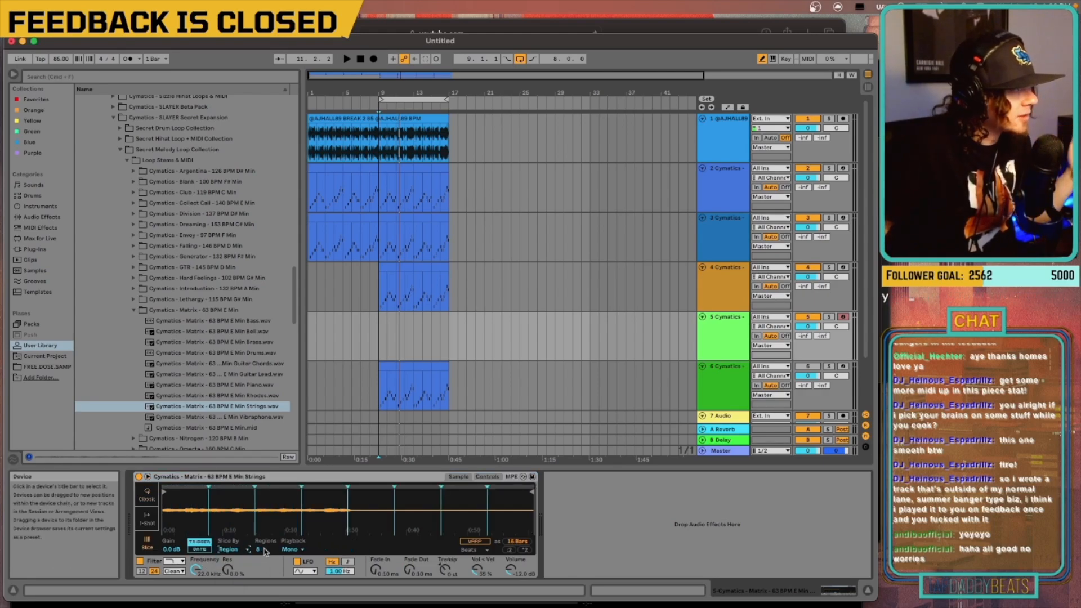
pyautogui.moveTo(258, 549); pyautogui.dragTo(258, 507)
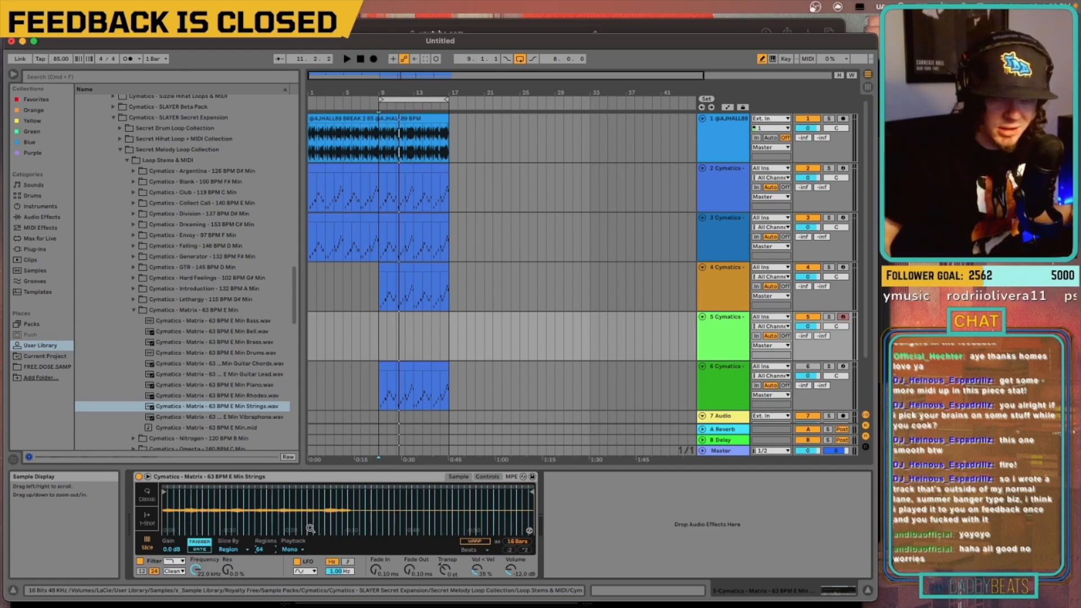
# Step: Play the arrangement with the strings and extend the loop start back to bar 1
pyautogui.press('space')
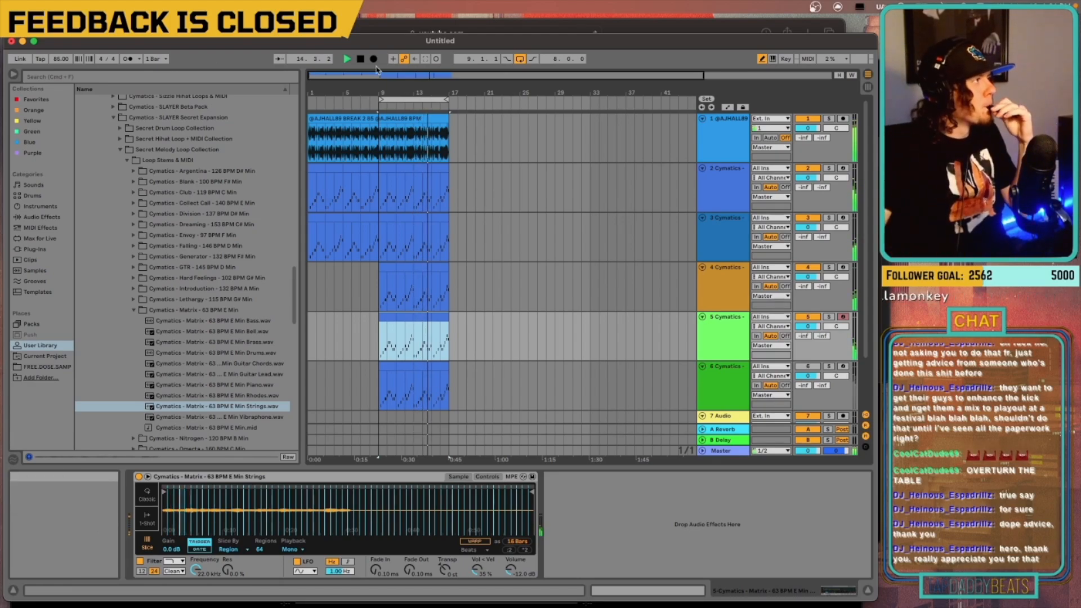
pyautogui.moveTo(380, 99); pyautogui.dragTo(238, 96)
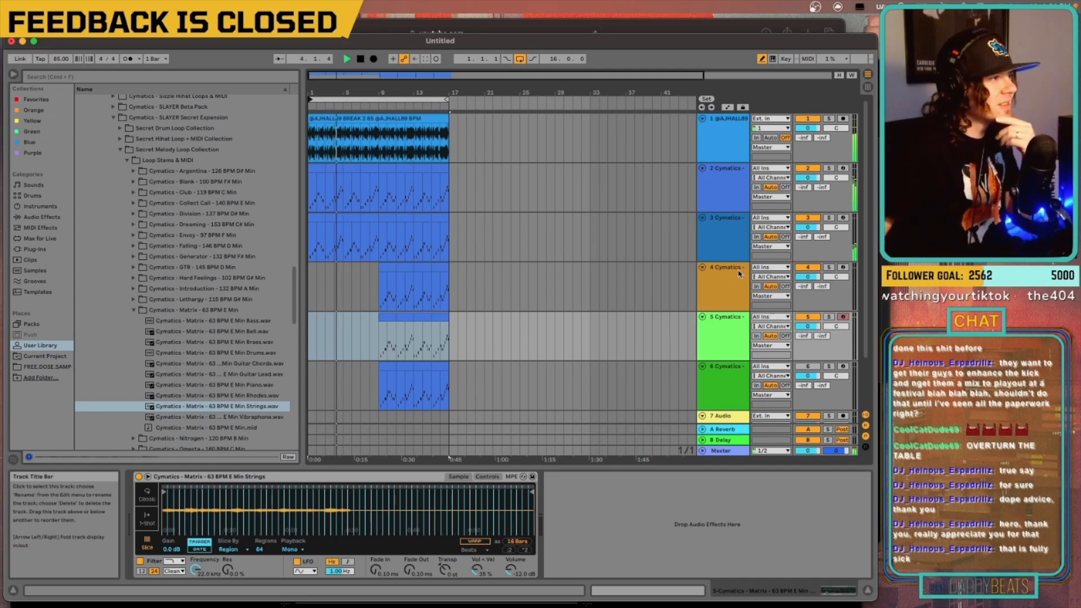
# Step: Automate the brass track's Speaker On so it is off before bar 9 and after bar 17
pyautogui.rightClick(814, 268)
pyautogui.click(830, 272)
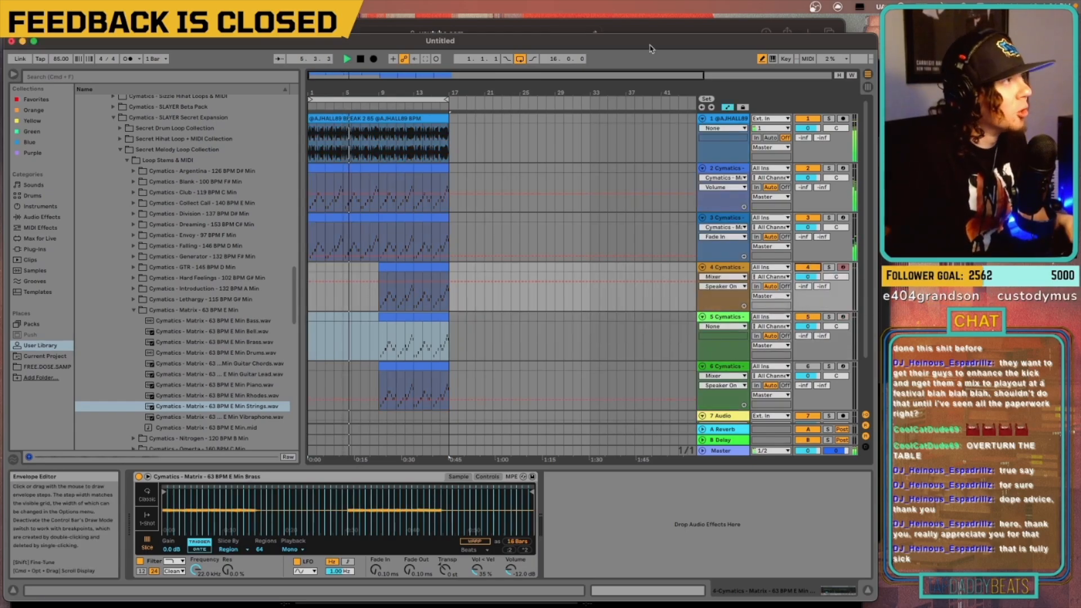
pyautogui.click(761, 59)
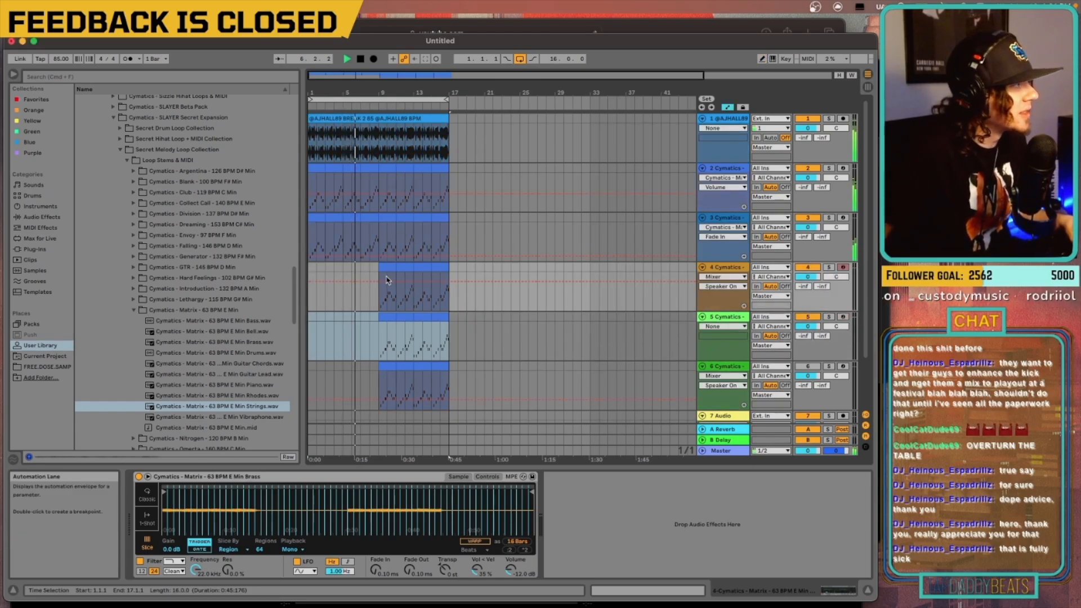
pyautogui.click(477, 284)
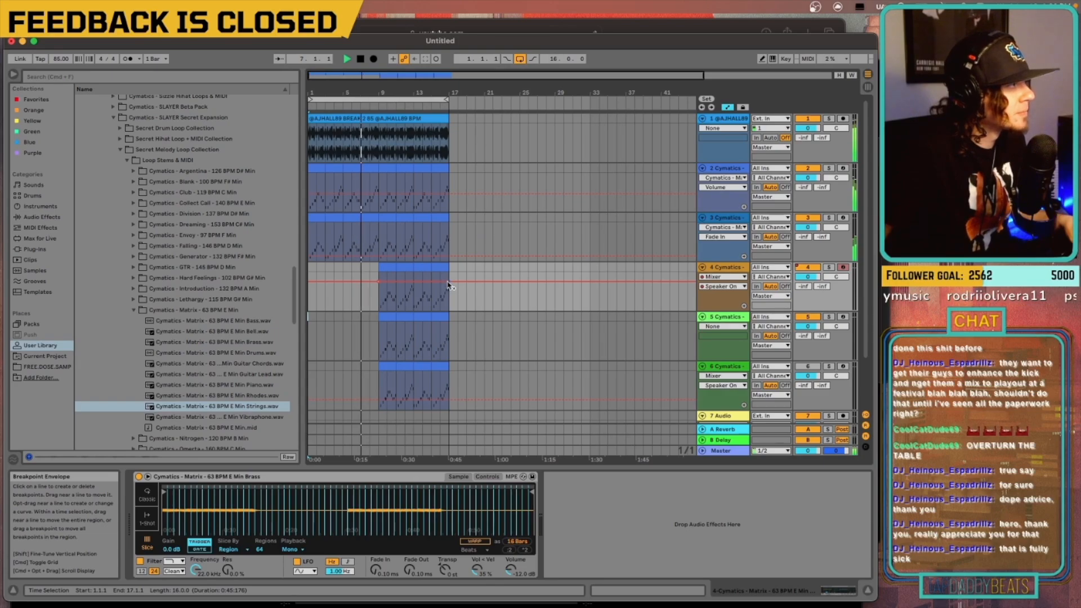
pyautogui.moveTo(451, 286); pyautogui.dragTo(434, 304)
pyautogui.moveTo(374, 280); pyautogui.dragTo(374, 298)
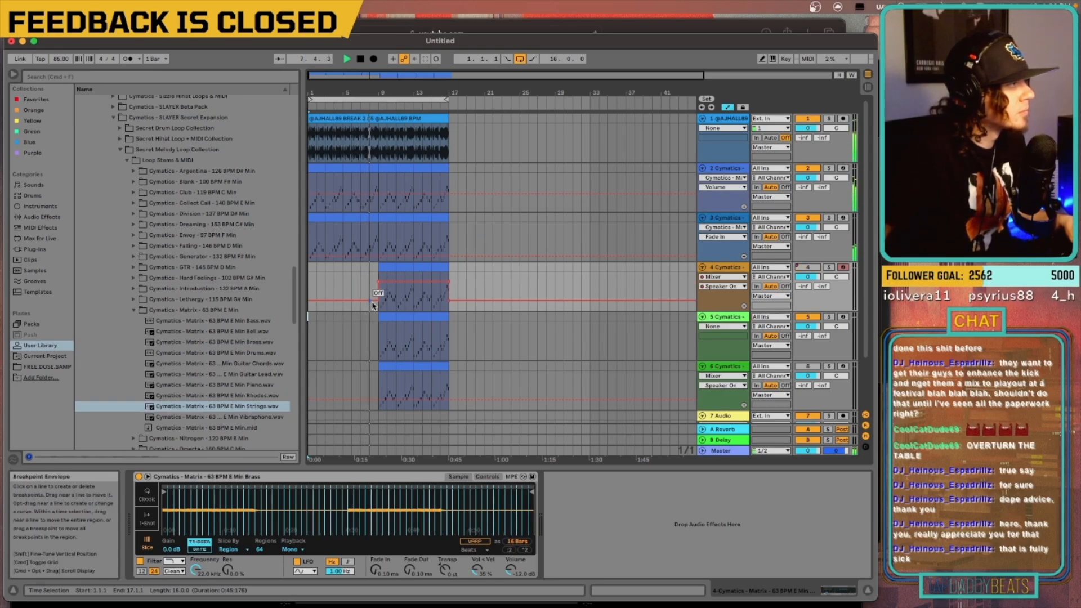
# Step: Automate the strings track's Speaker On so it is on only from bar 9 to bar 17
pyautogui.rightClick(808, 318)
pyautogui.click(832, 325)
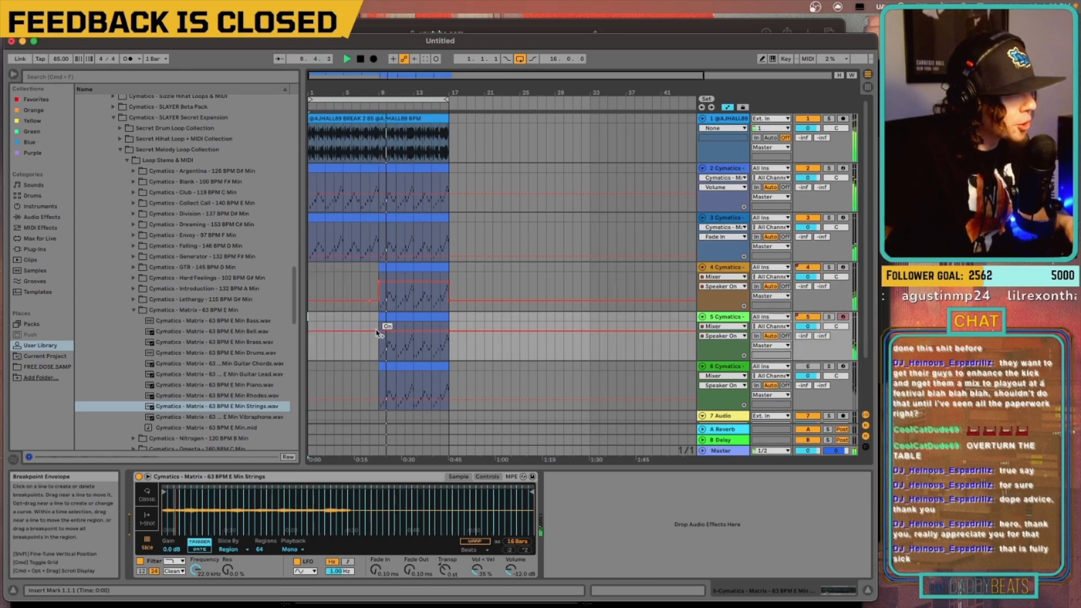
pyautogui.moveTo(378, 331); pyautogui.dragTo(380, 343)
pyautogui.moveTo(462, 331); pyautogui.dragTo(465, 350)
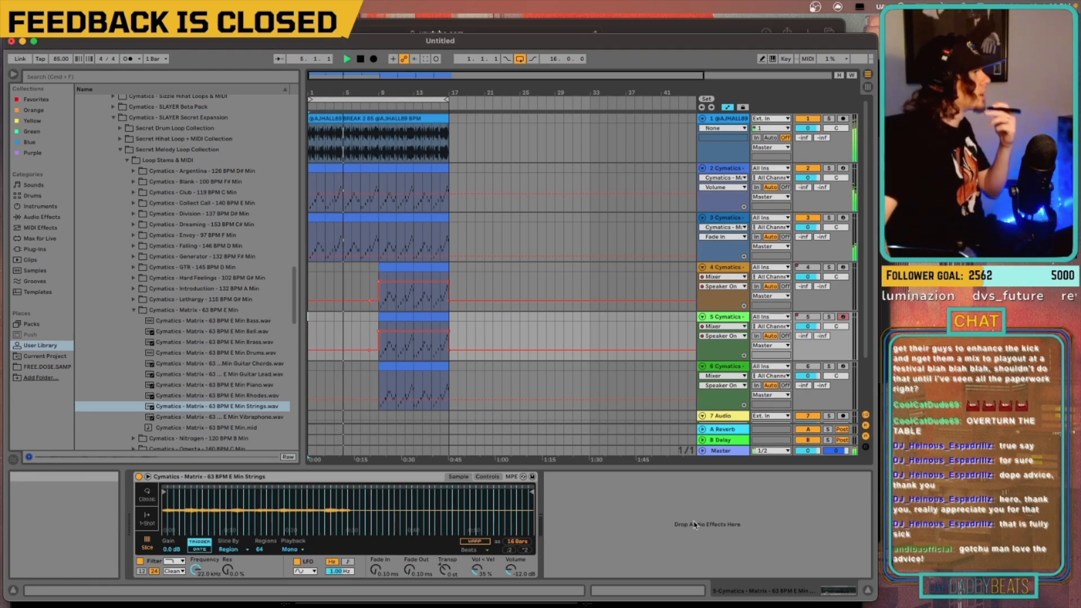
# Step: Extend the arrangement loop to bar 33 and duplicate the 16-bar drum break so it fills bars 17 to 33
pyautogui.moveTo(447, 99); pyautogui.dragTo(590, 99)
pyautogui.moveTo(309, 243); pyautogui.dragTo(378, 186)
pyautogui.moveTo(382, 121); pyautogui.dragTo(443, 131)
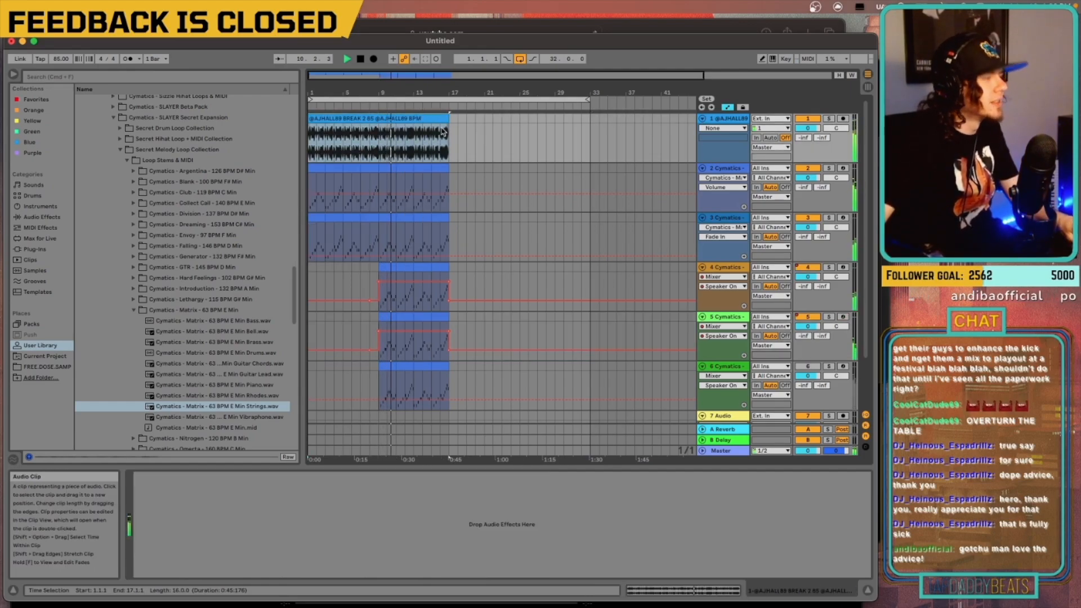
pyautogui.press('super+d')
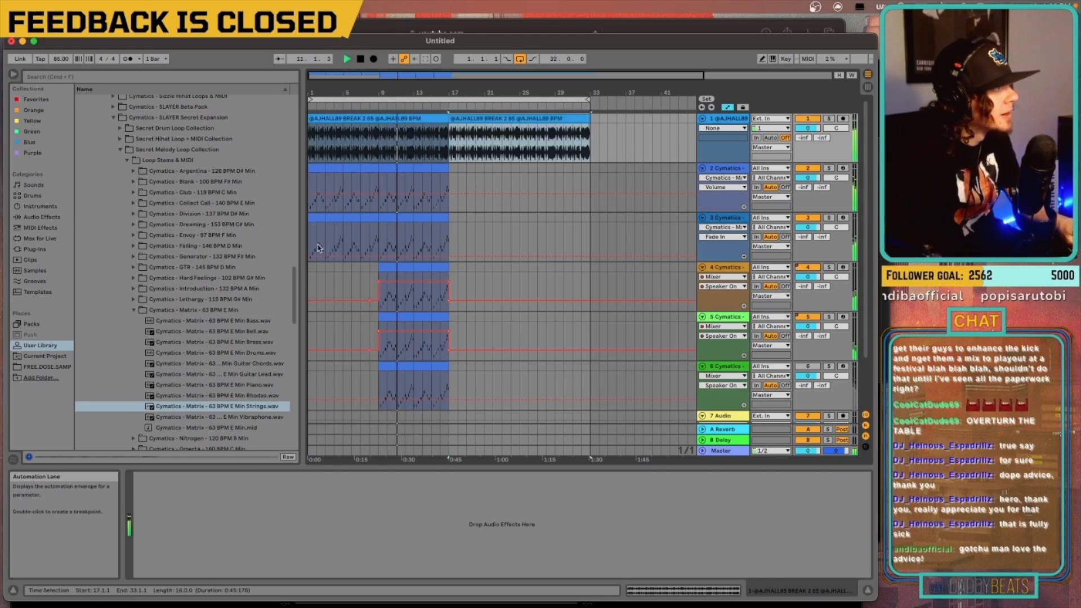
# Step: Copy bars 1 to 9 of the first two melody tracks and paste them at bars 17 and 25
pyautogui.moveTo(318, 248); pyautogui.dragTo(379, 173)
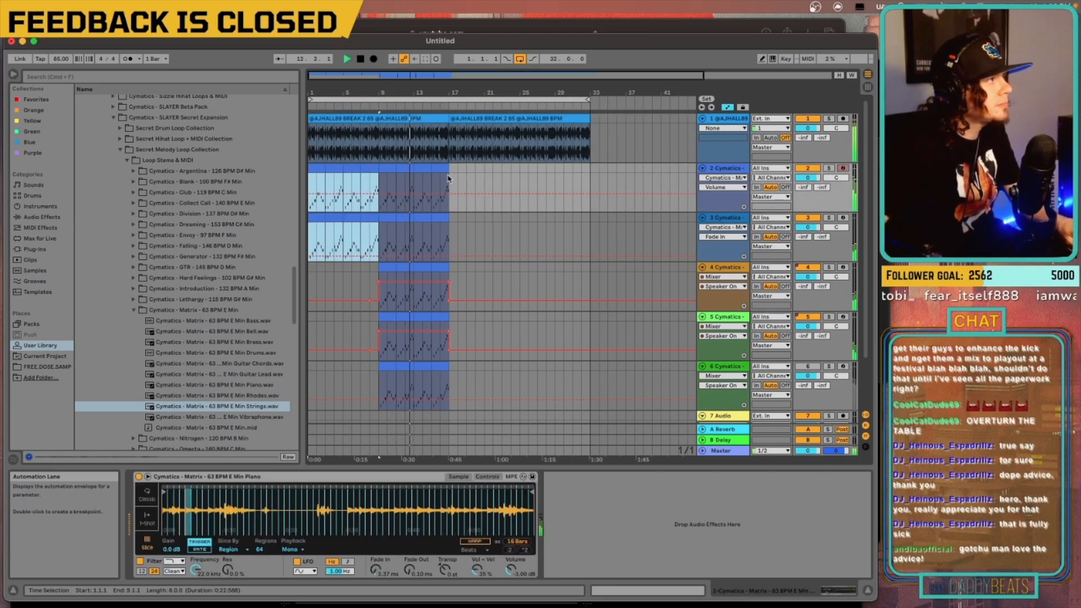
pyautogui.click(449, 176)
pyautogui.press('super+v')
pyautogui.moveTo(310, 246); pyautogui.dragTo(379, 185)
pyautogui.press('super+c')
pyautogui.click(448, 181)
pyautogui.press('super+v')
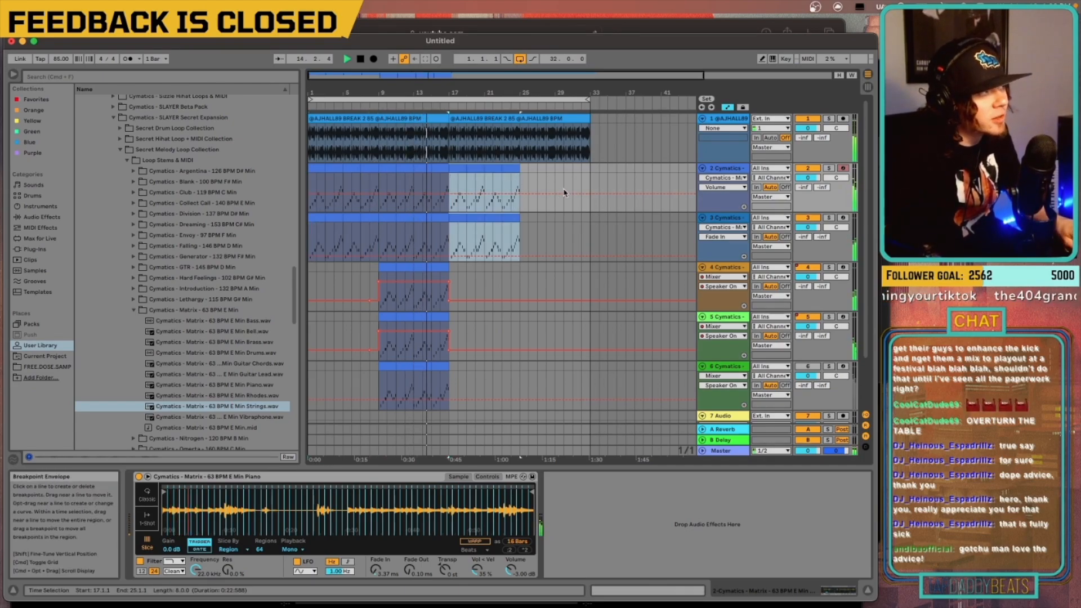
pyautogui.click(518, 178)
pyautogui.press('super+v')
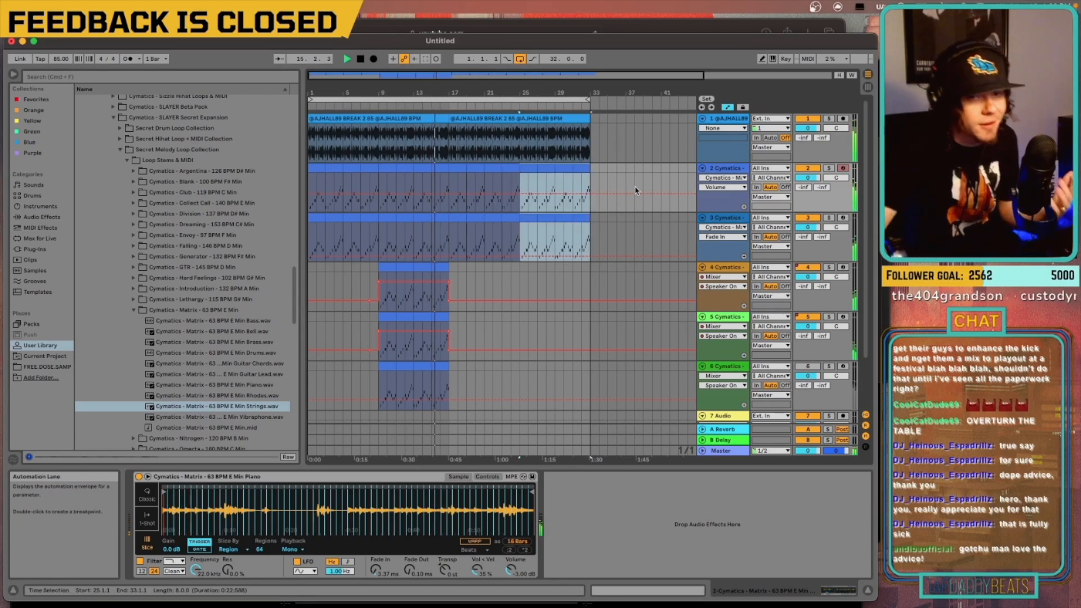
# Step: Add a MIDI track below the strings and expand the One Shots folder of the royalty-free sample library
pyautogui.press('super+shift+t')
pyautogui.scroll(10, 145, 273)
pyautogui.scroll(15, 145, 273)
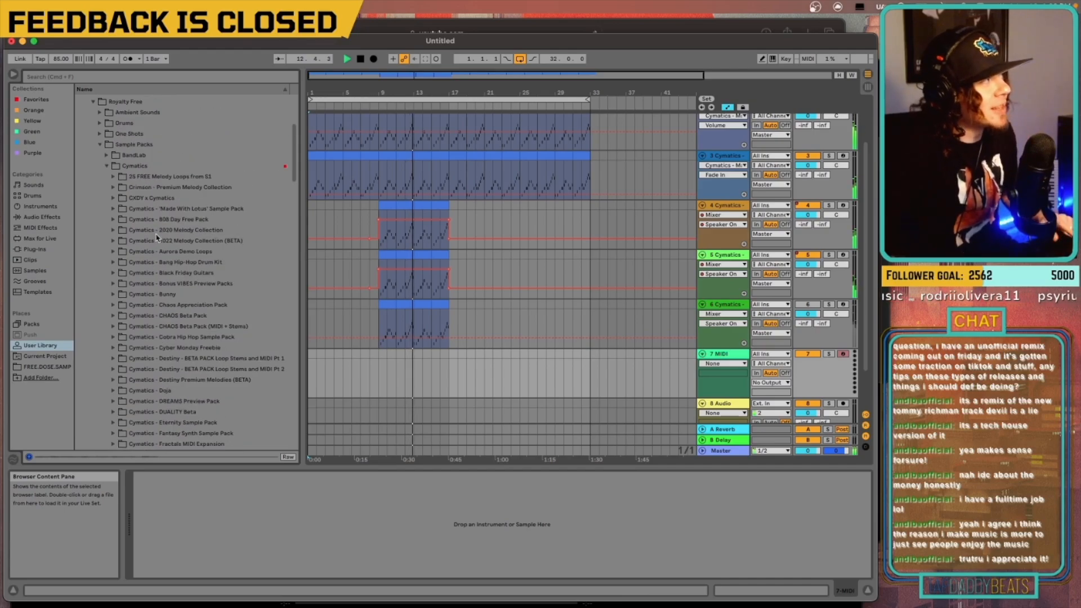
pyautogui.scroll(2, 147, 225)
pyautogui.click(108, 191)
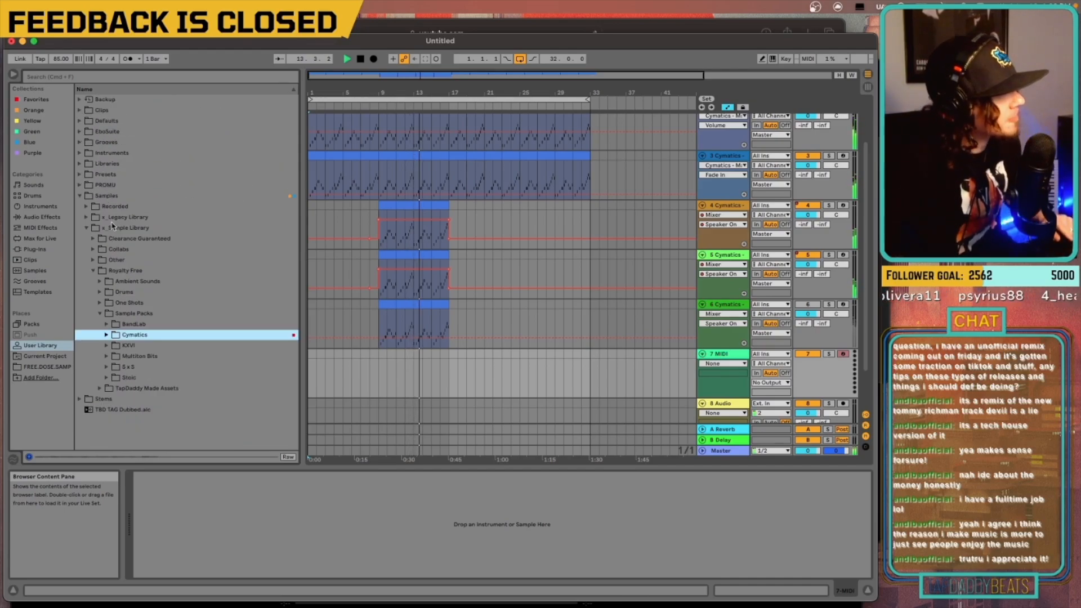
pyautogui.click(100, 304)
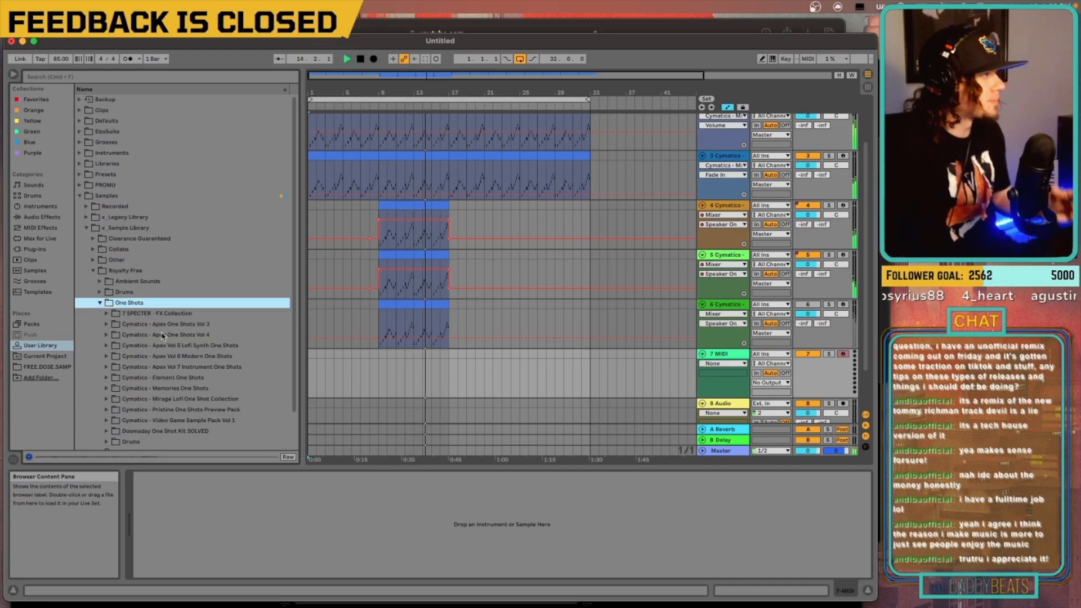
# Step: Find the Cymatics - PAD Wailing Breeze - C one-shot and load it onto the new MIDI track
pyautogui.scroll(-1, 162, 336)
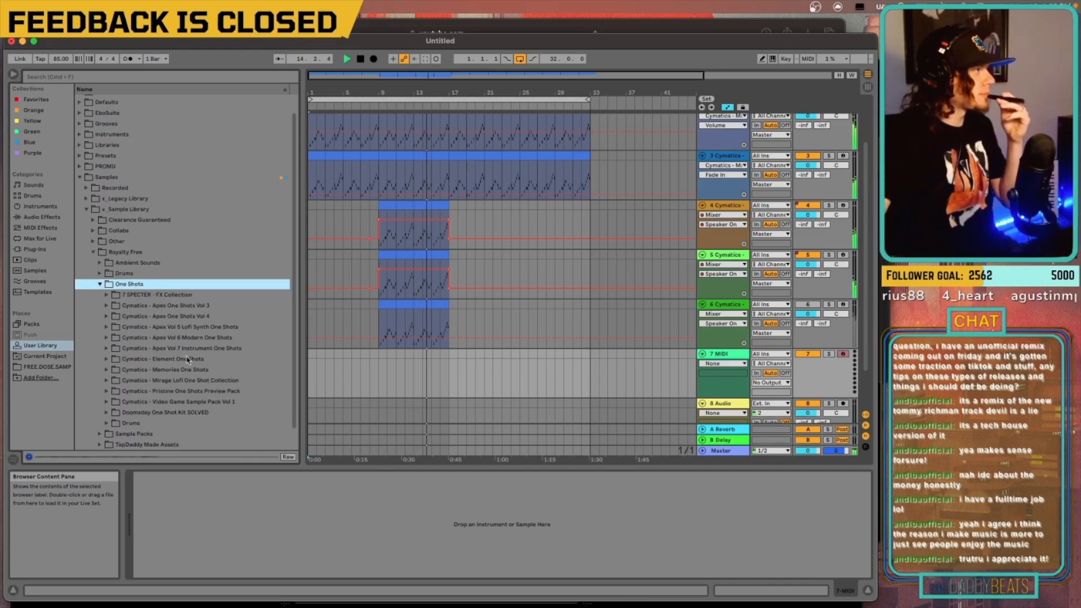
pyautogui.click(119, 360)
pyautogui.scroll(-15, 165, 413)
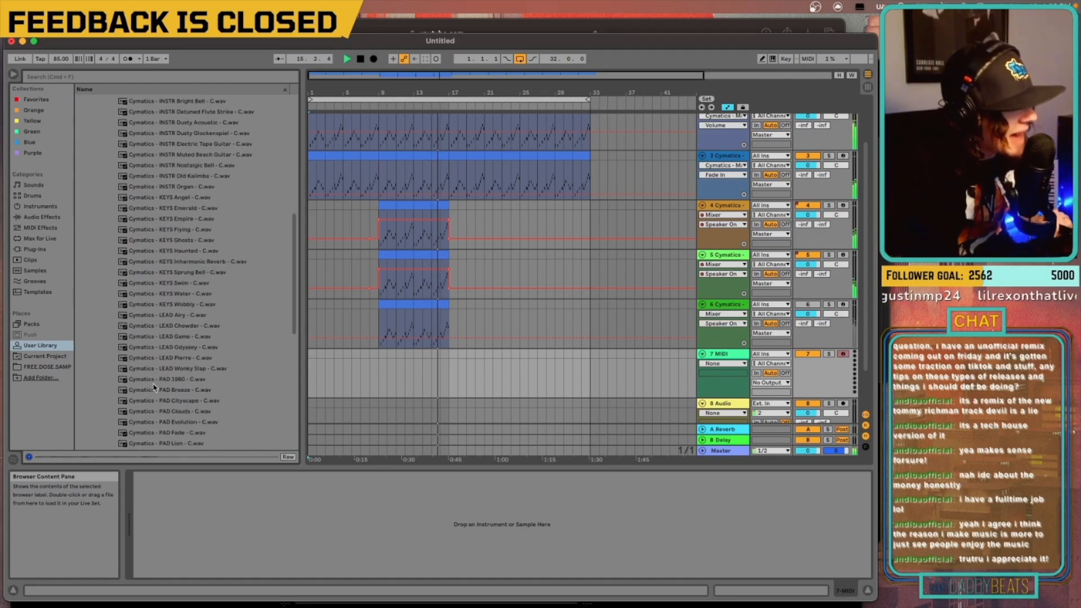
pyautogui.click(188, 391)
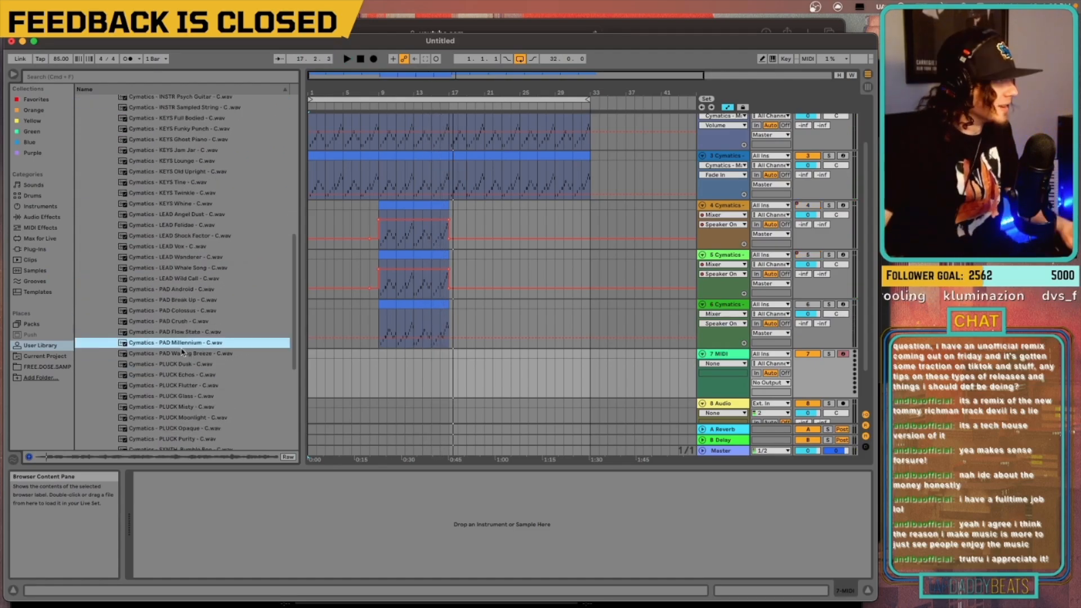
pyautogui.click(183, 353)
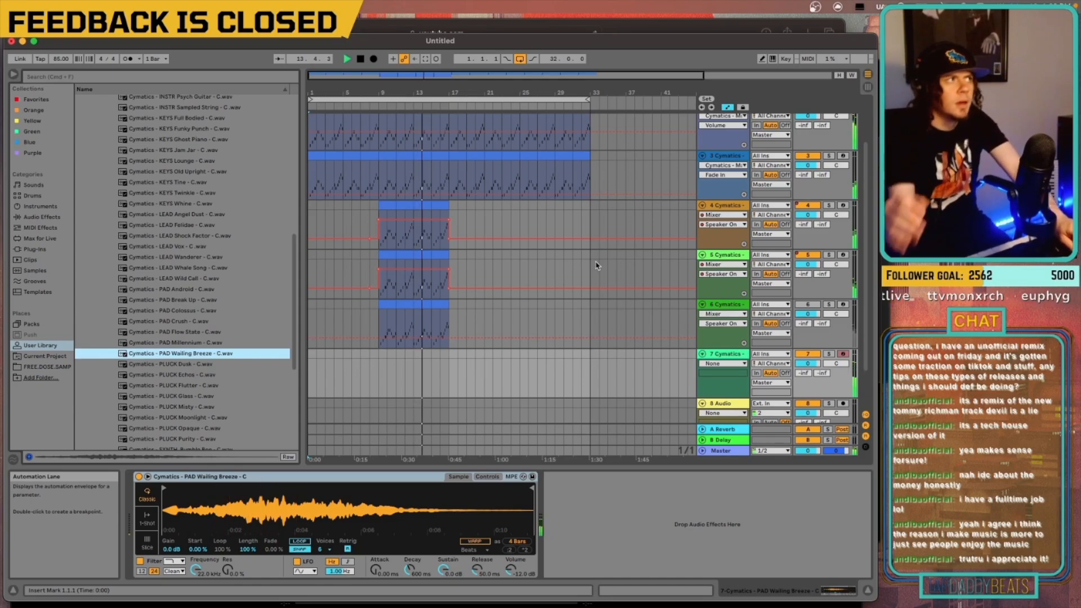
# Step: Capture the played pad notes as a MIDI clip on the pad track and play it back from mid-clip
pyautogui.click(425, 60)
pyautogui.press('space')
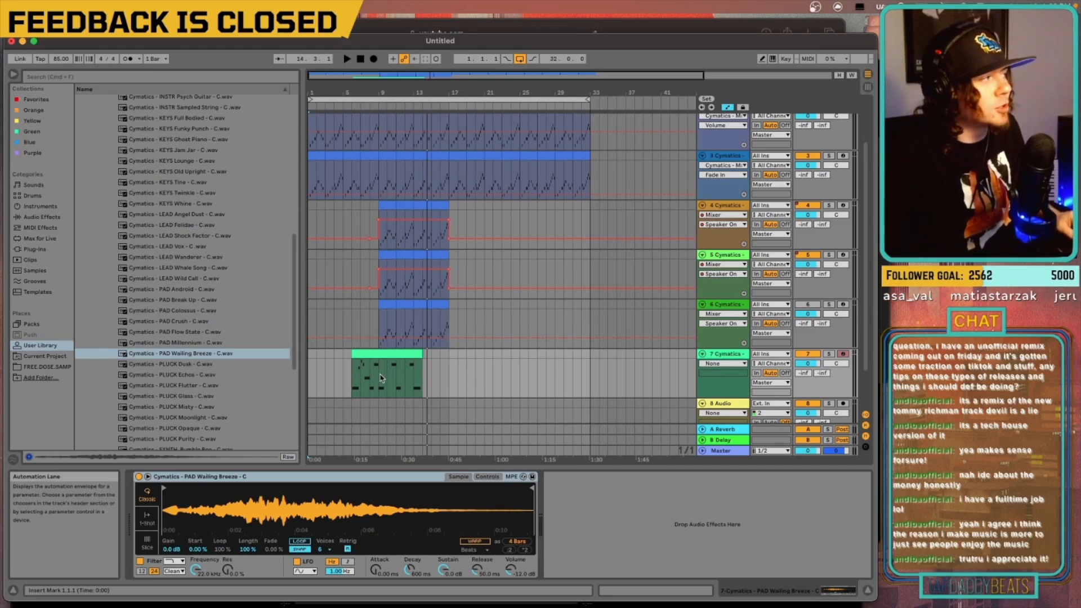
pyautogui.moveTo(429, 75)
pyautogui.mouseDown()
pyautogui.moveTo(429, 104)
pyautogui.moveTo(602, 104)
pyautogui.mouseUp()
pyautogui.click(509, 384)
pyautogui.press('space')
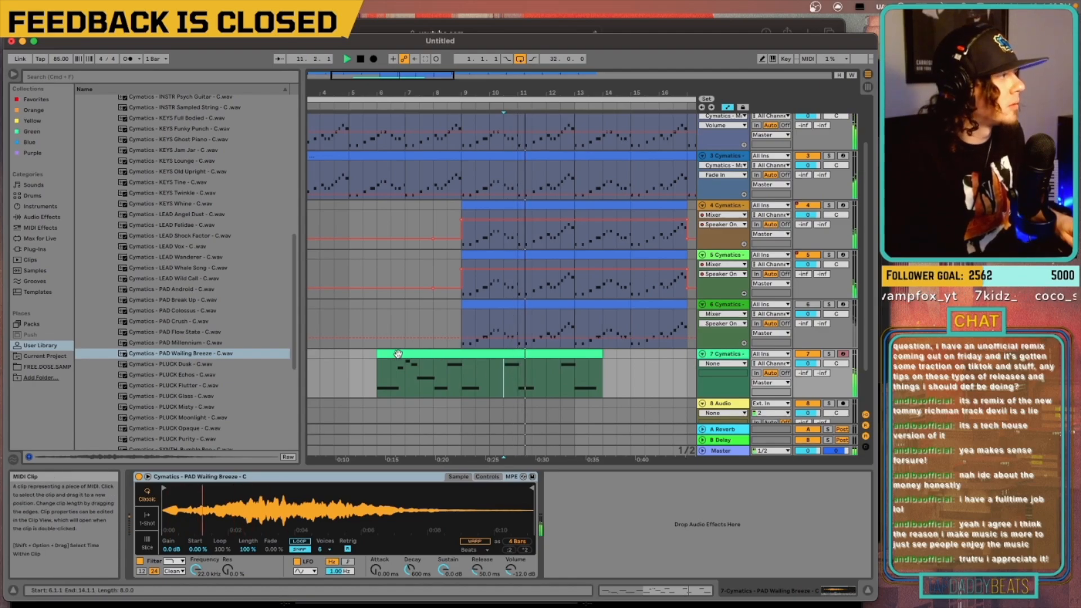
# Step: Trim the start of the pad clip to bar 10 and play the arrangement from bar 9
pyautogui.moveTo(381, 354); pyautogui.dragTo(489, 354)
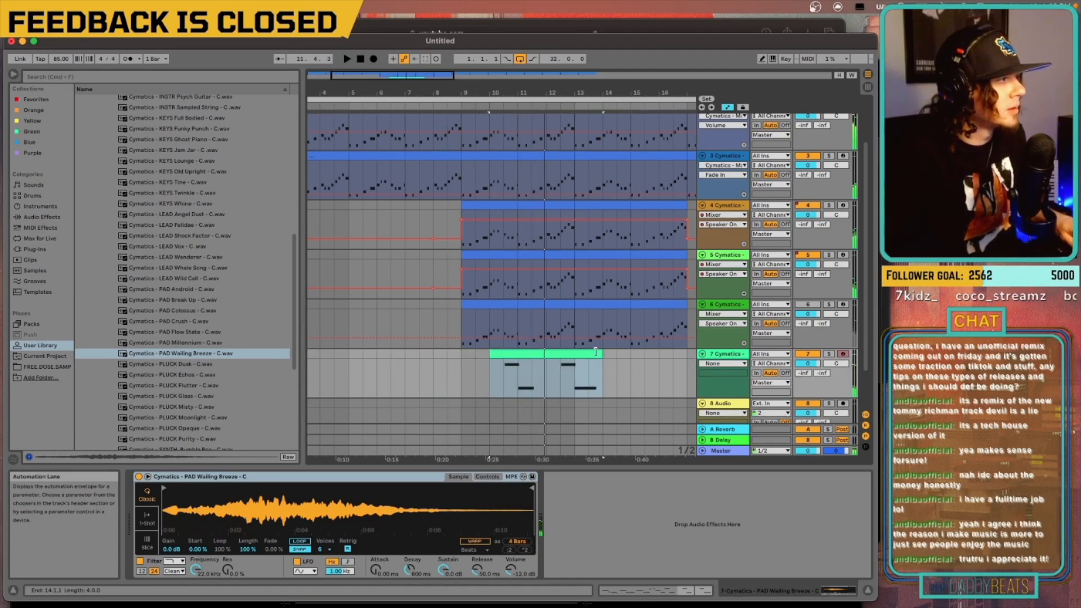
pyautogui.click(459, 367)
pyautogui.press('space')
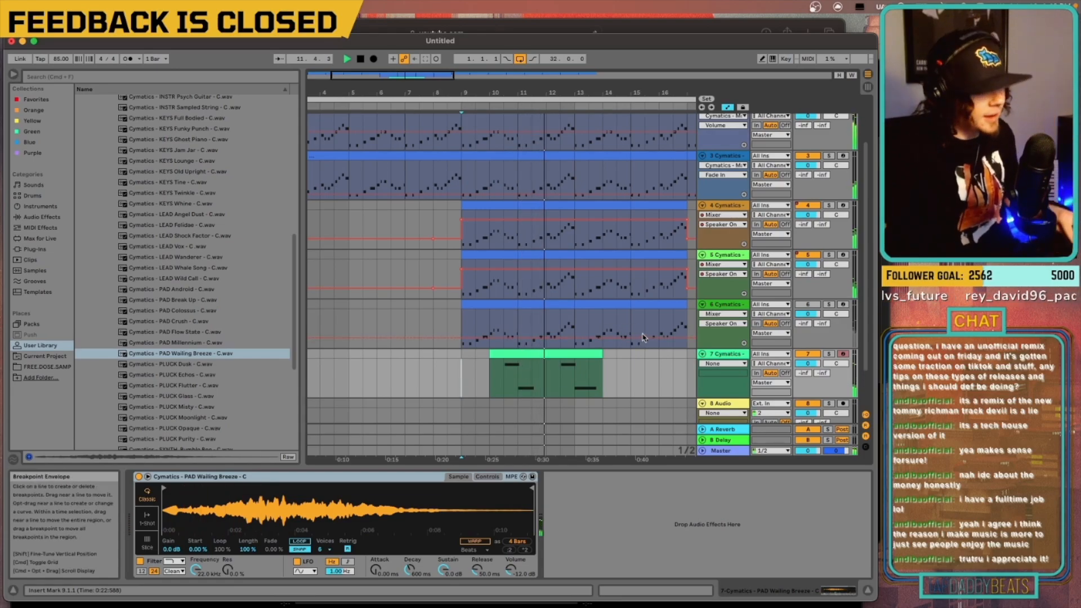
# Step: Search the audio effects for "synth", add the Synthetic Hall reverb to the pad track and set its Dry/Wet to 49%
pyautogui.press('space')
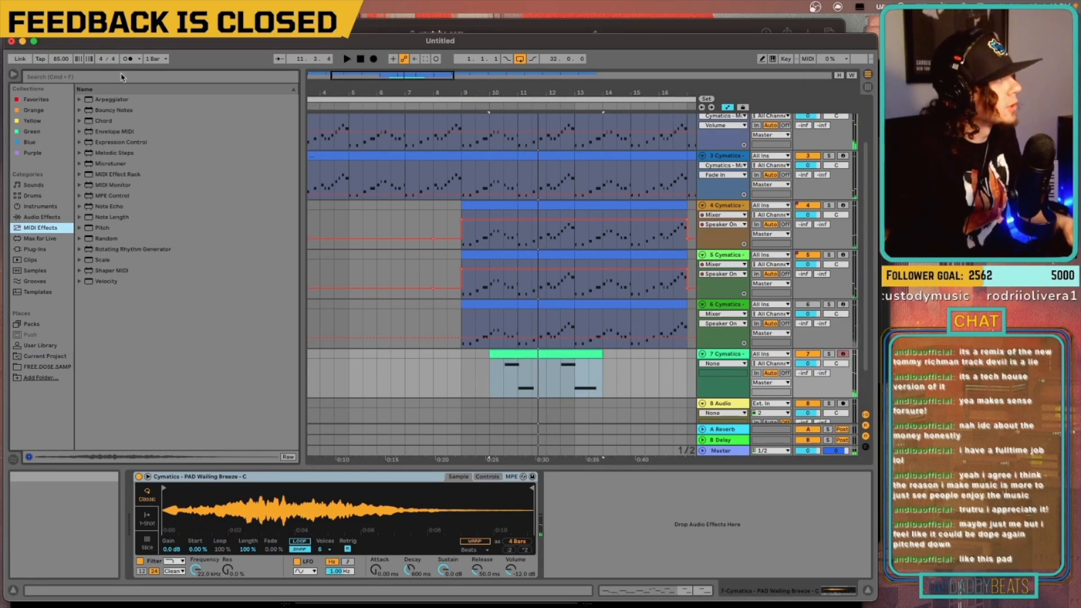
pyautogui.click(102, 77)
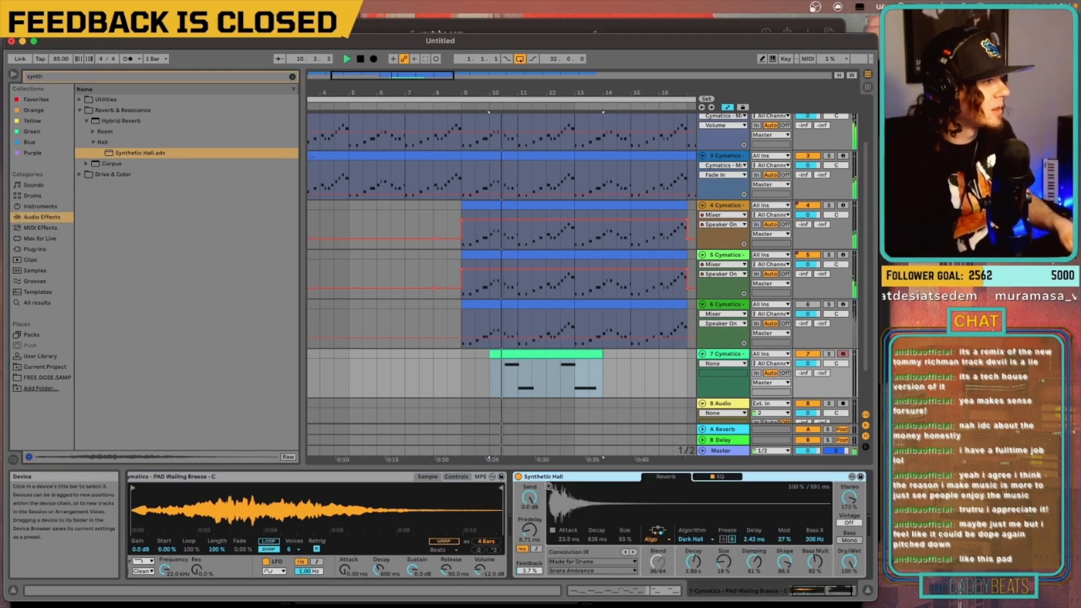
pyautogui.click(849, 561)
pyautogui.moveTo(849, 561); pyautogui.dragTo(849, 596)
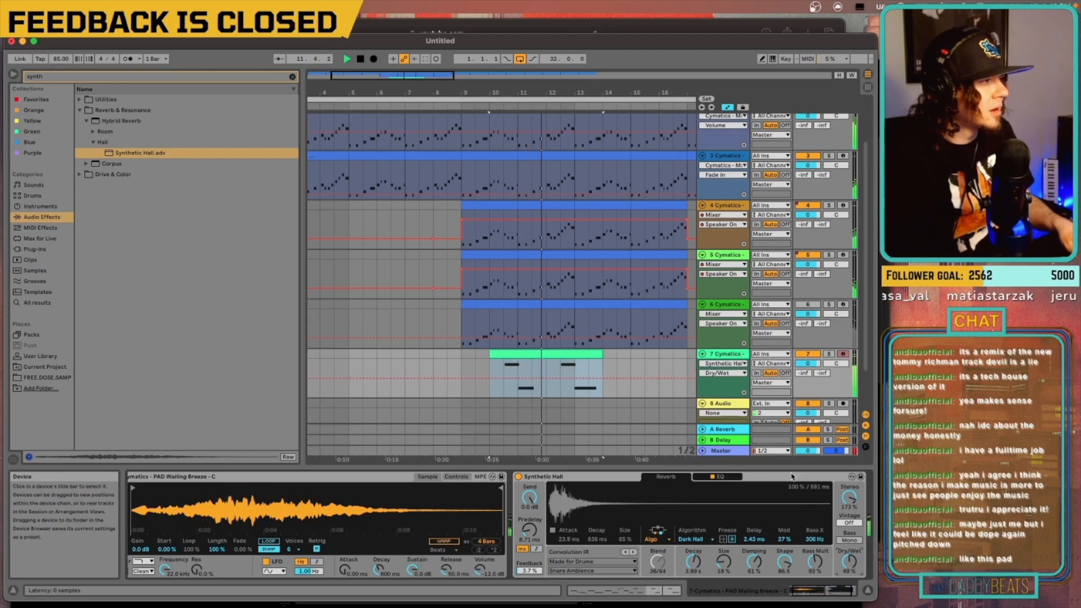
# Step: Lower the pad track's volume to -10 dB and set the Synthetic Hall Dry/Wet to 47%
pyautogui.press('space')
pyautogui.click(807, 363)
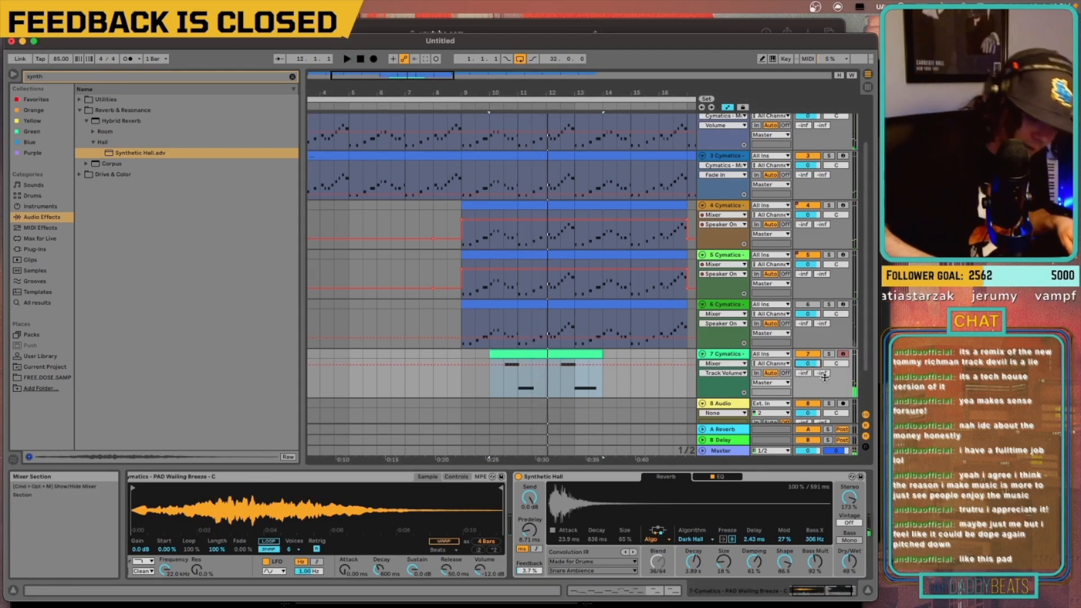
pyautogui.press('space')
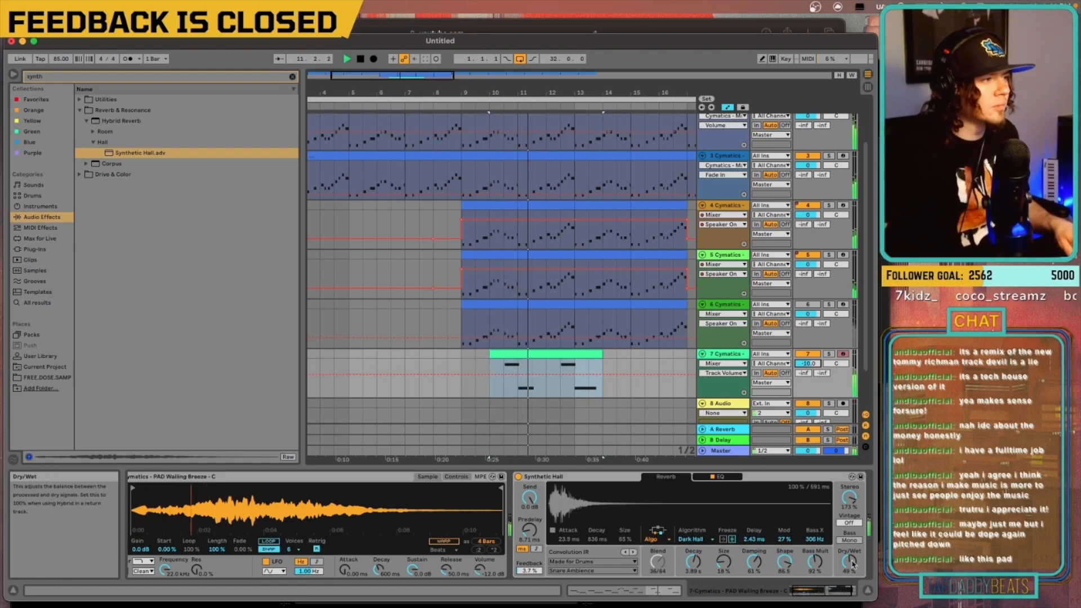
pyautogui.moveTo(853, 567); pyautogui.dragTo(852, 569)
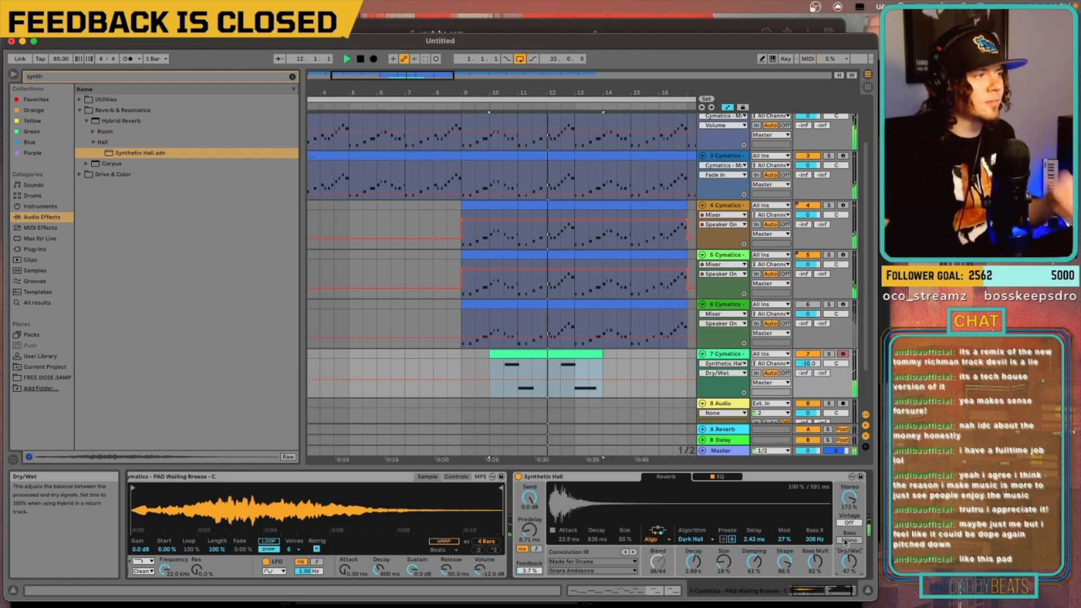
# Step: Pan the pad track slightly to the right and duplicate the four-bar pad section so it repeats from bar 14
pyautogui.press('space')
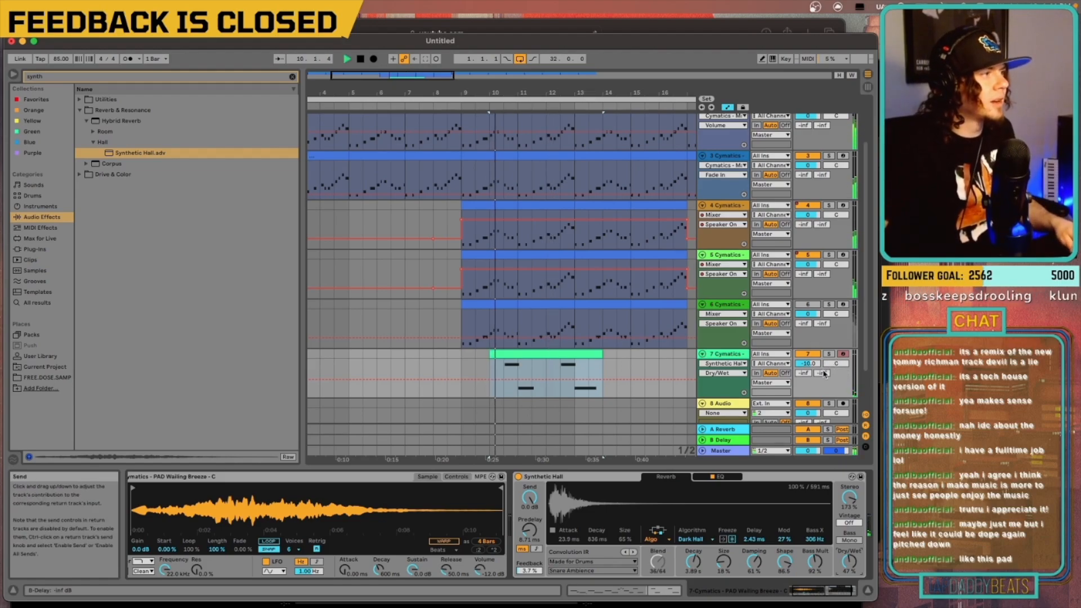
pyautogui.moveTo(830, 364); pyautogui.dragTo(831, 354)
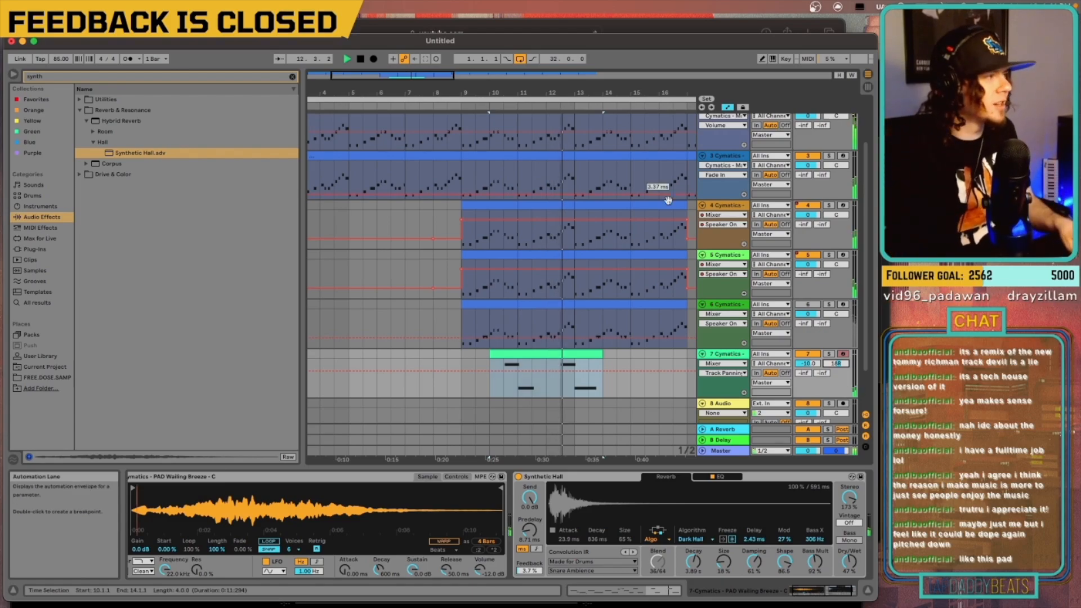
pyautogui.press('super+d')
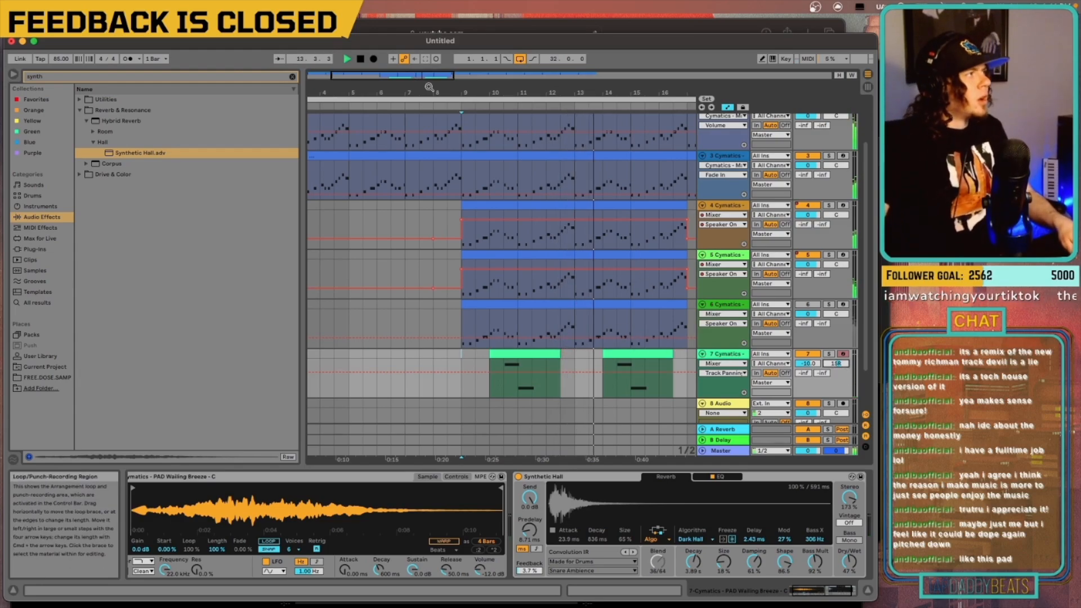
# Step: Add a MIDI track below the pad and load Cymatics - Deluxe Lofi Bass Guitar - A from the Lofi Starter Pack onto it
pyautogui.doubleClick(691, 77)
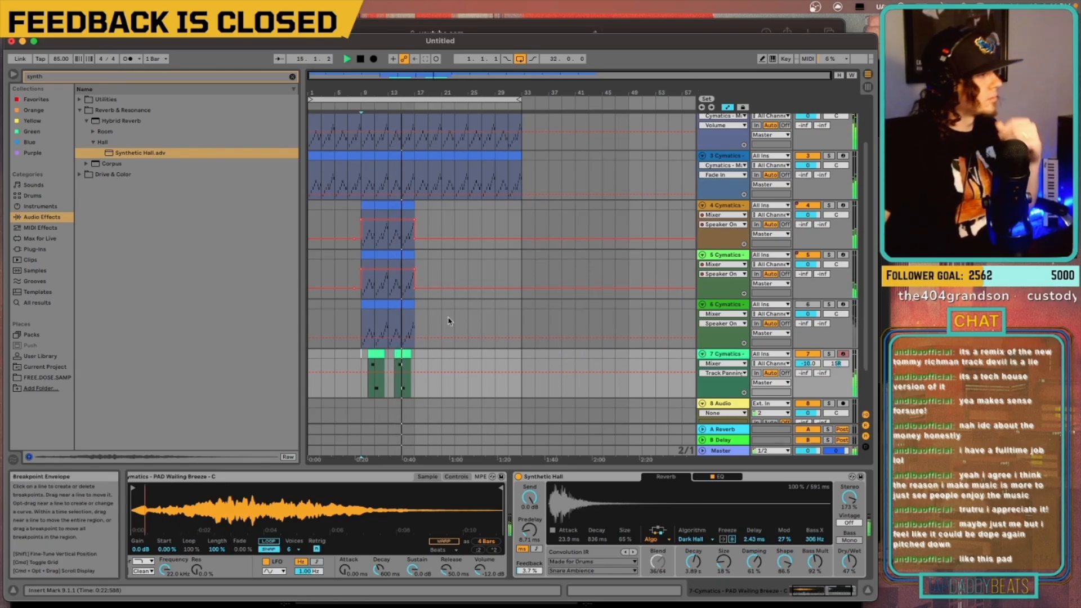
pyautogui.scroll(-1, 625, 349)
pyautogui.scroll(-3, 617, 331)
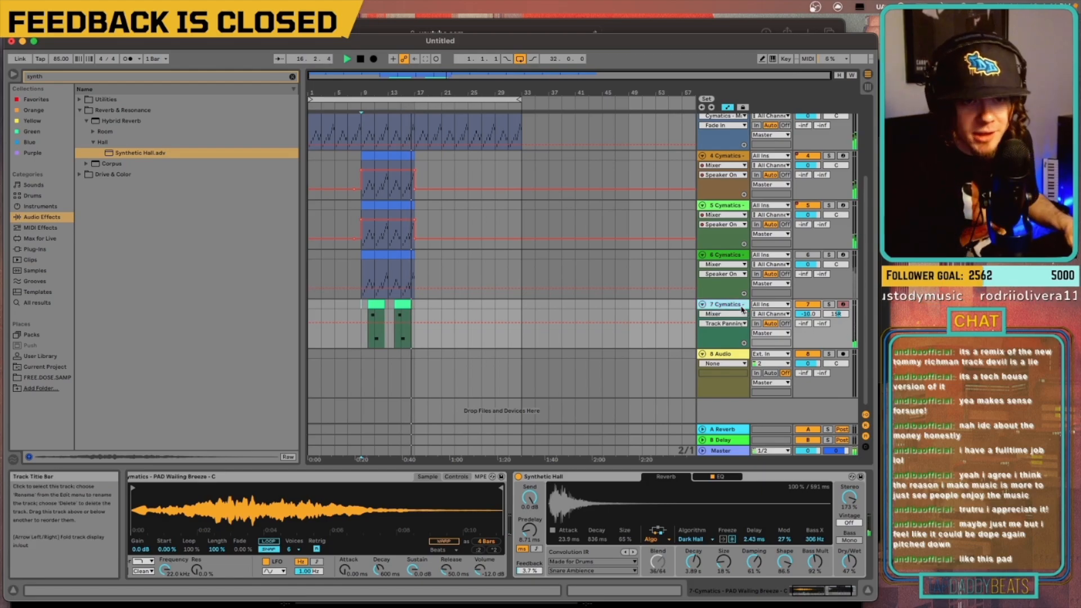
pyautogui.press('super+shift+t')
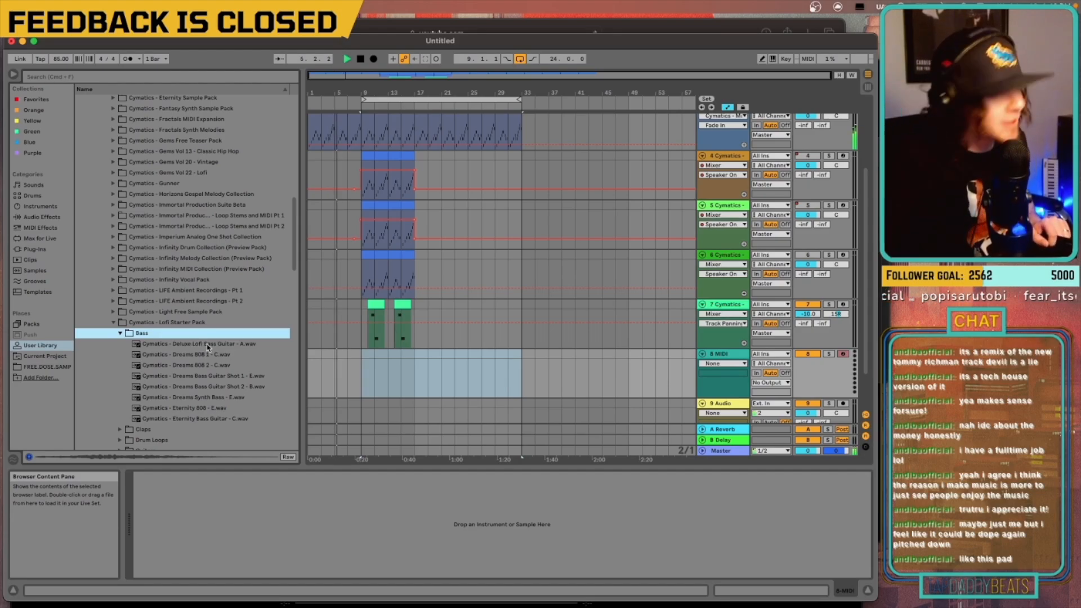
pyautogui.moveTo(202, 345); pyautogui.dragTo(242, 523)
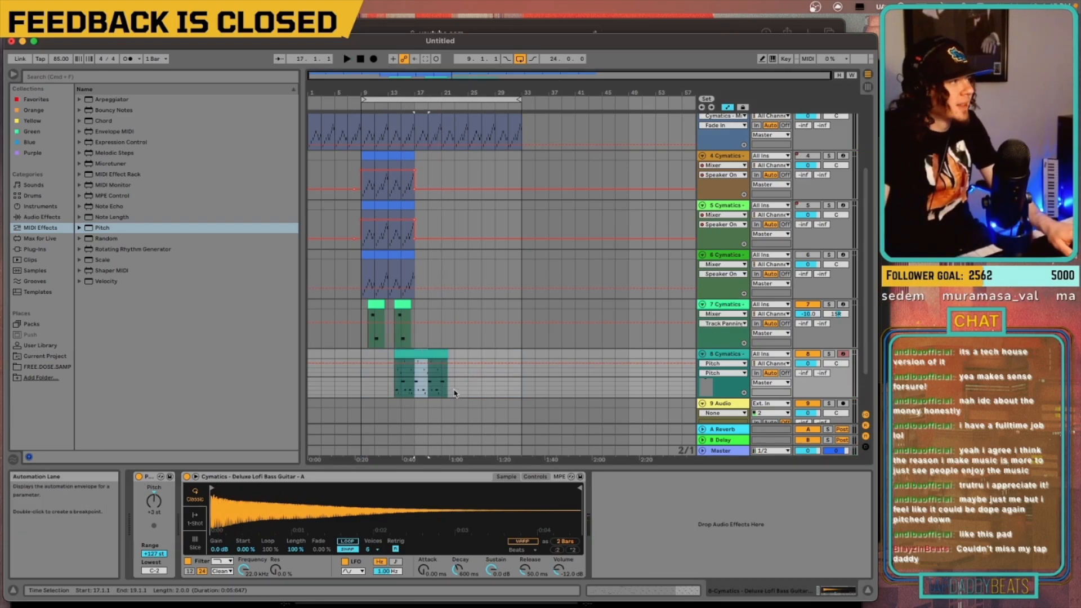
# Step: Place a copy of the two-bar bass phrase at bar 1 and play it with the loop set to bars 1 to 5
pyautogui.click(311, 394)
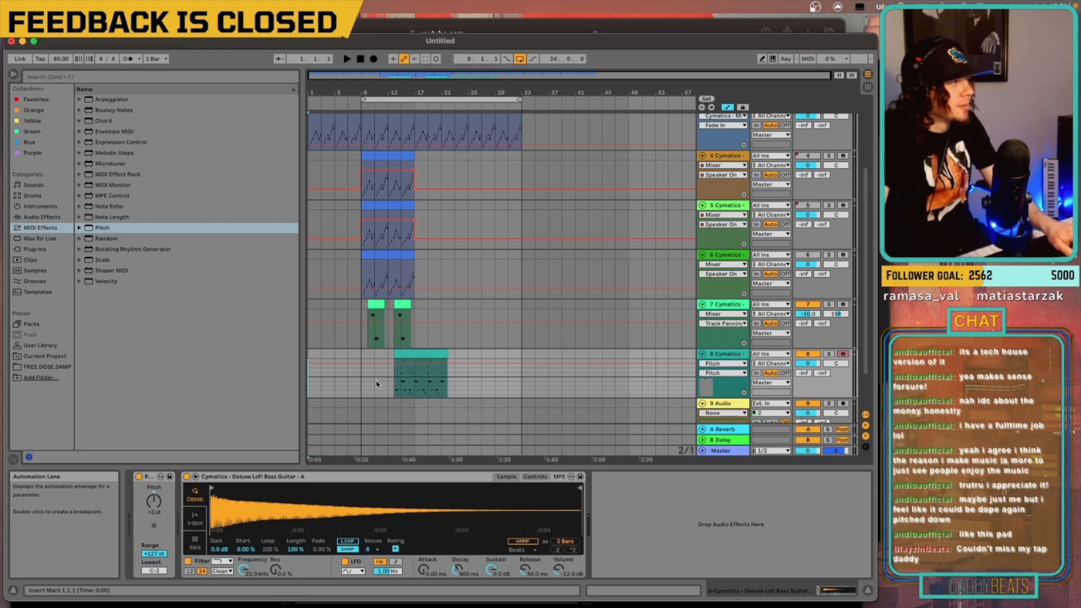
pyautogui.moveTo(461, 99); pyautogui.dragTo(407, 99)
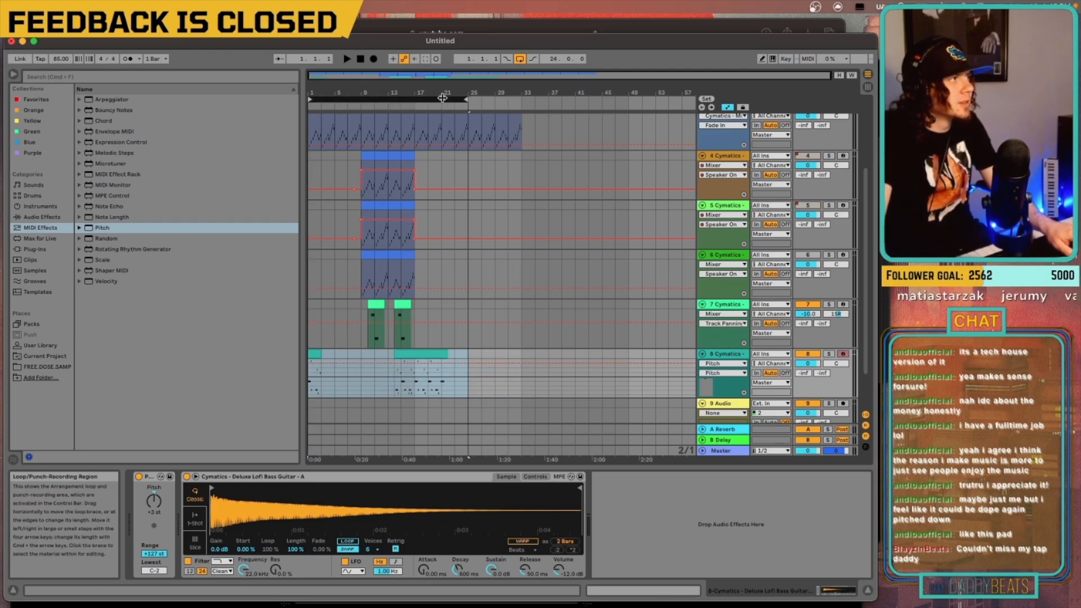
pyautogui.moveTo(461, 99); pyautogui.dragTo(325, 102)
pyautogui.press('space')
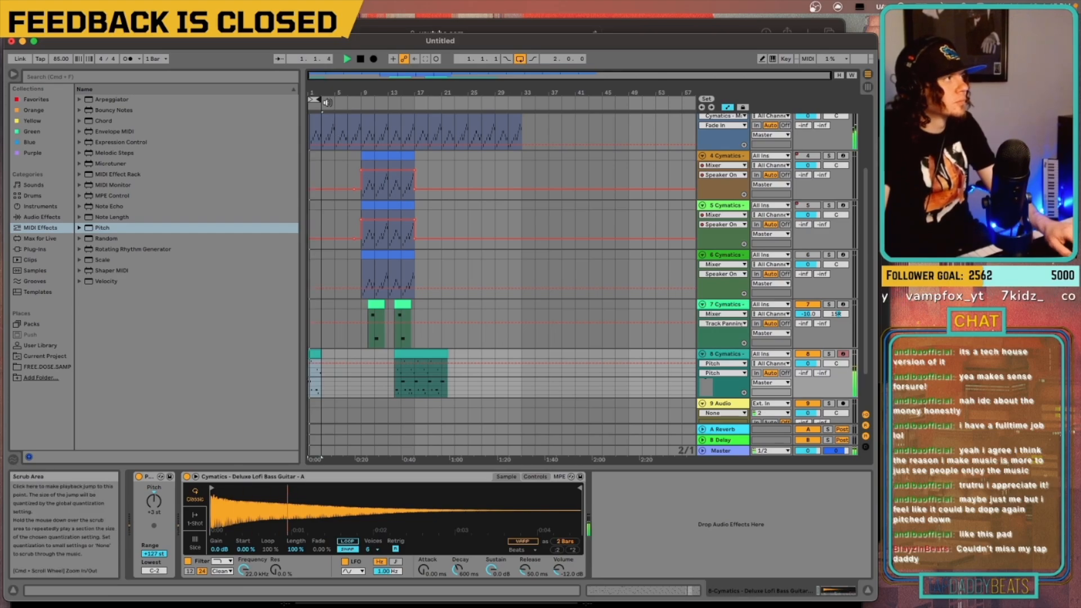
pyautogui.moveTo(325, 102); pyautogui.dragTo(333, 101)
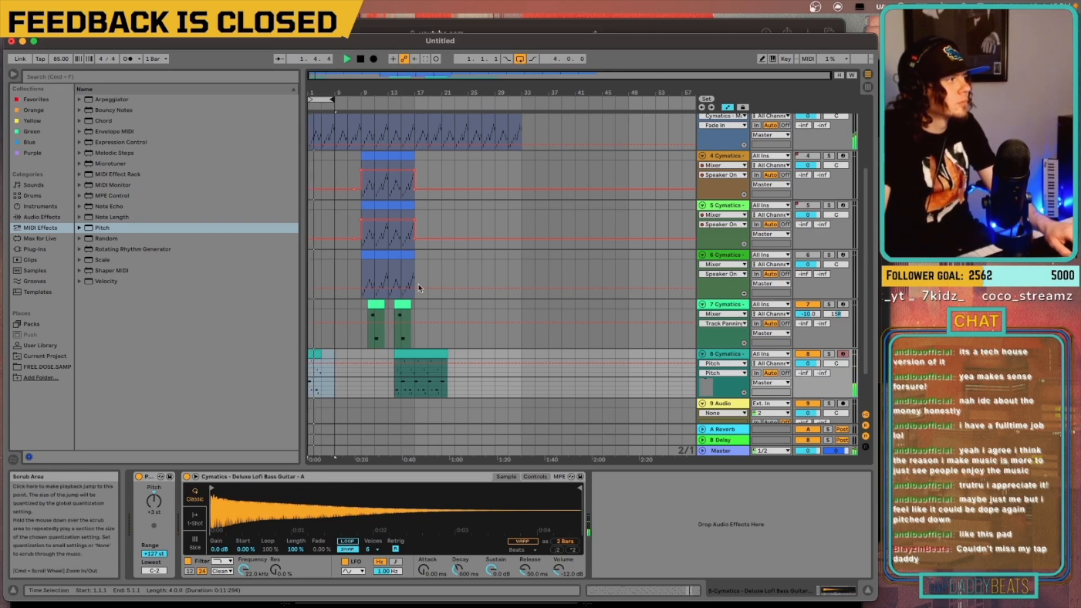
# Step: Show the copied bass clip's notes and move the clip from bar 1 to bar 3
pyautogui.hotkey('shift', 'Tab')
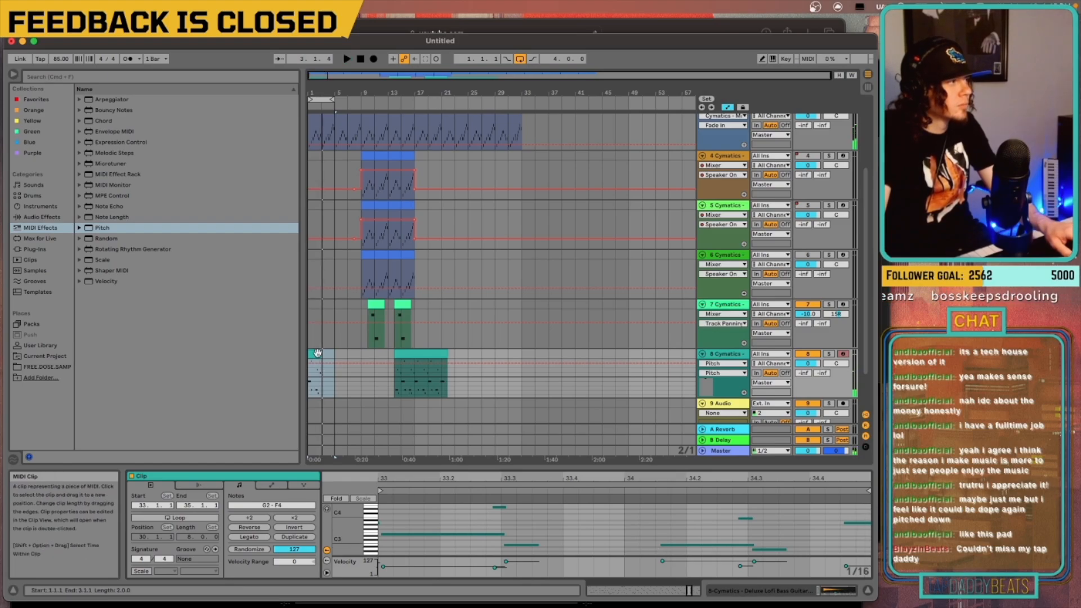
pyautogui.moveTo(315, 351); pyautogui.dragTo(330, 352)
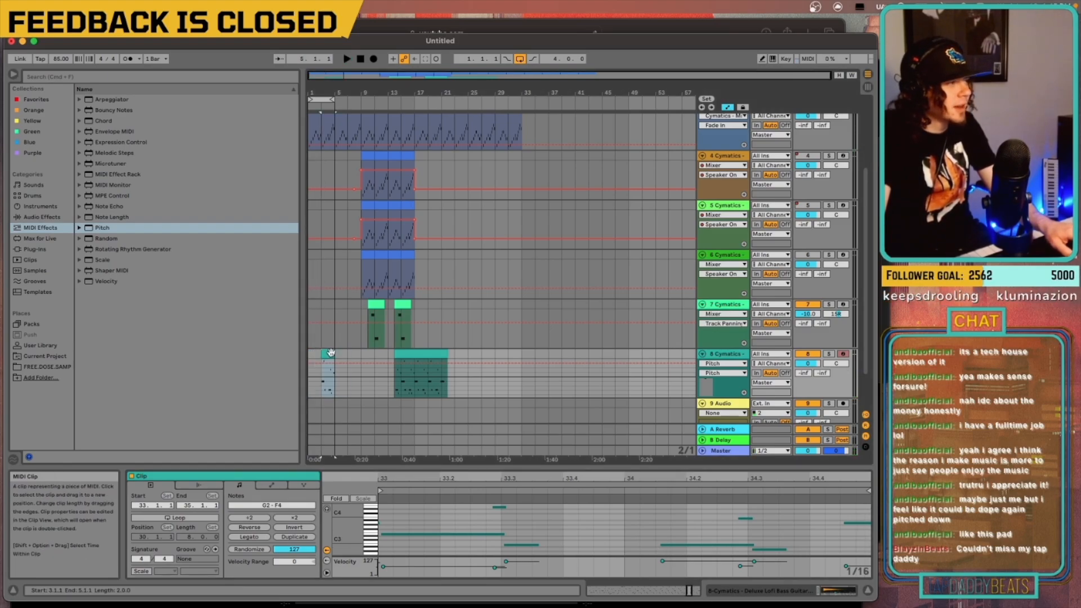
# Step: Place another copy of the two-bar bass phrase at bar 1, add a short A2 note before its last note, and play it
pyautogui.click(309, 393)
pyautogui.click(309, 393)
pyautogui.press('space')
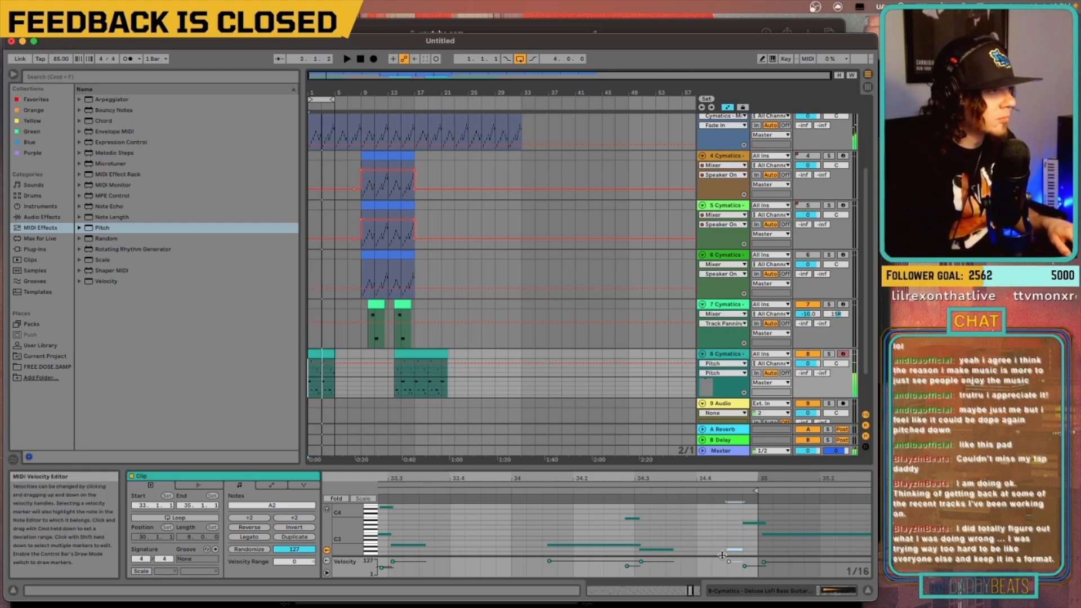
pyautogui.moveTo(743, 507); pyautogui.dragTo(738, 558)
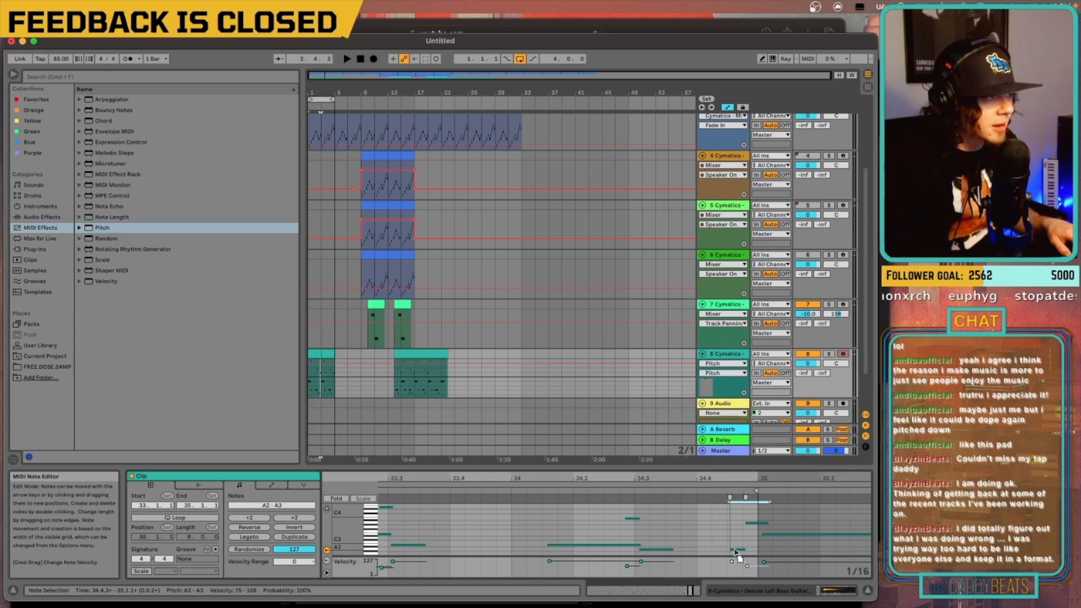
pyautogui.press('space')
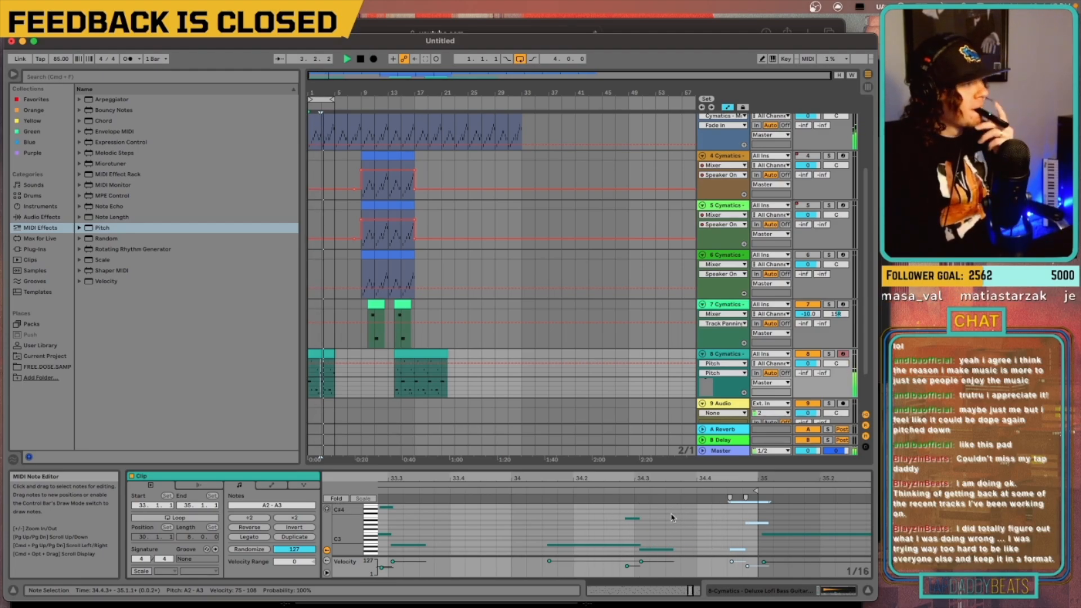
# Step: Duplicate the four-bar bass section from bar 1 so it repeats at bar 5, and extend the loop to bar 33
pyautogui.click(324, 354)
pyautogui.keyDown('shift'); pyautogui.click(313, 355); pyautogui.keyUp('shift')
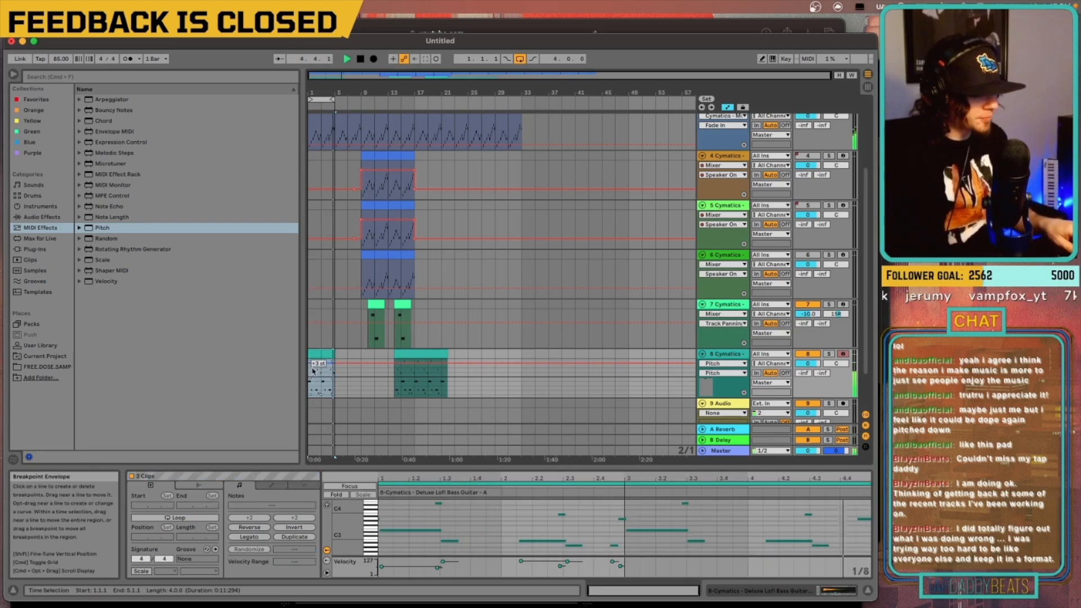
pyautogui.click(332, 386)
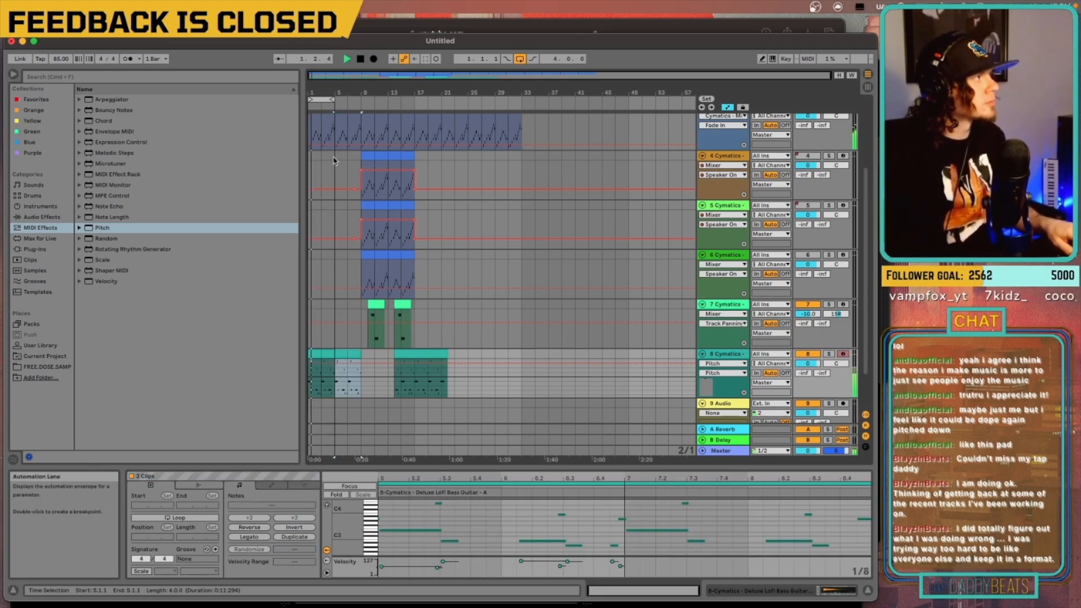
pyautogui.moveTo(333, 100); pyautogui.dragTo(515, 114)
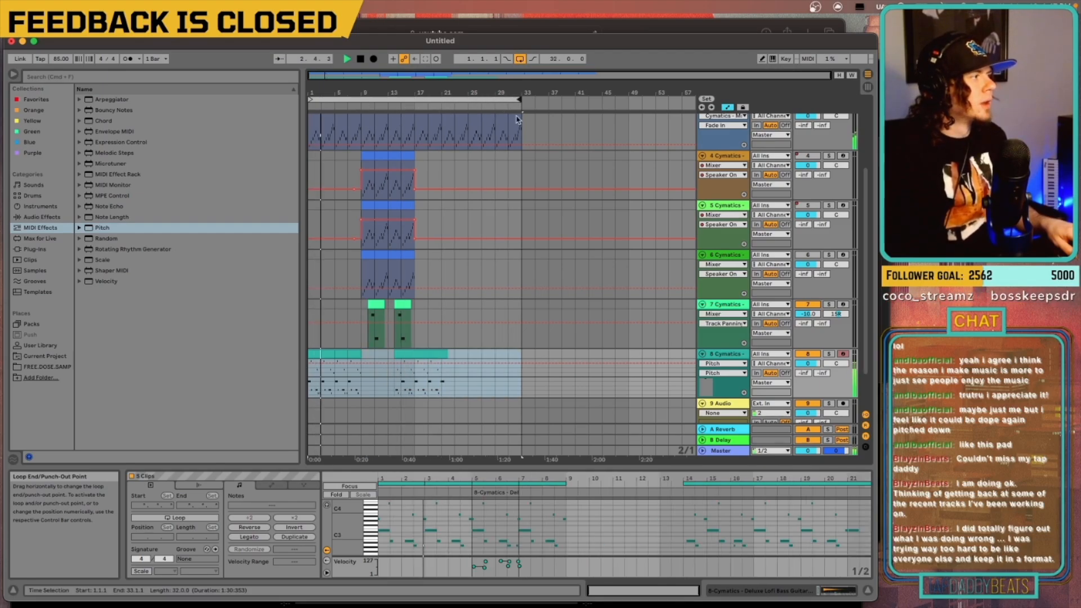
# Step: Delete the eight-bar bass clip at bar 14 and paste the bass from bars 1 to 9 at bars 17 and 25
pyautogui.click(414, 352)
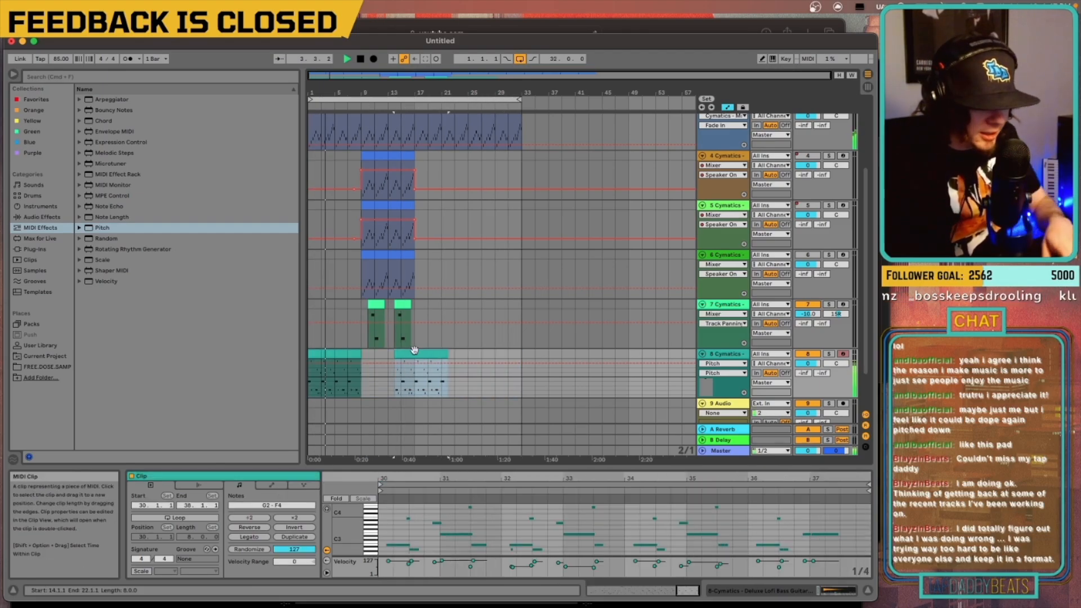
pyautogui.press('Delete')
pyautogui.click(360, 393)
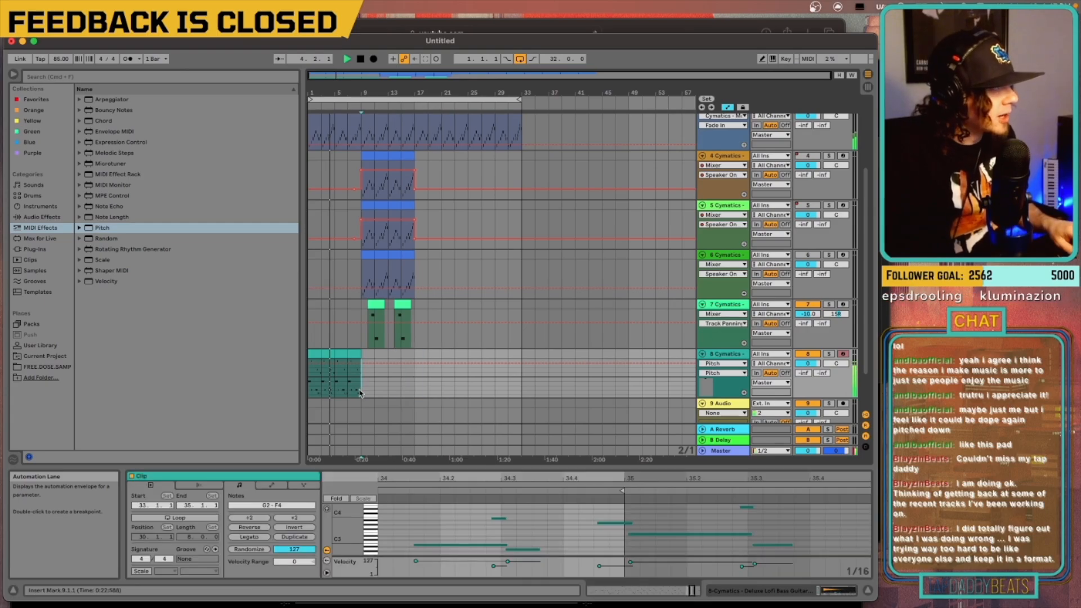
pyautogui.moveTo(361, 392); pyautogui.dragTo(309, 387)
pyautogui.press('super+c')
pyautogui.click(415, 387)
pyautogui.press('super+v')
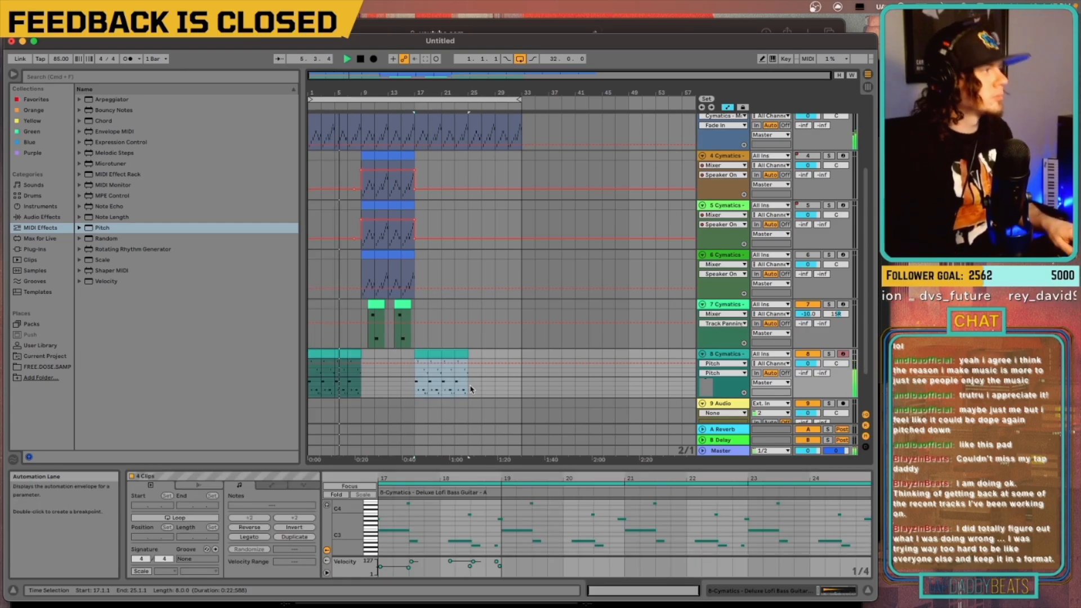
pyautogui.press('super+v')
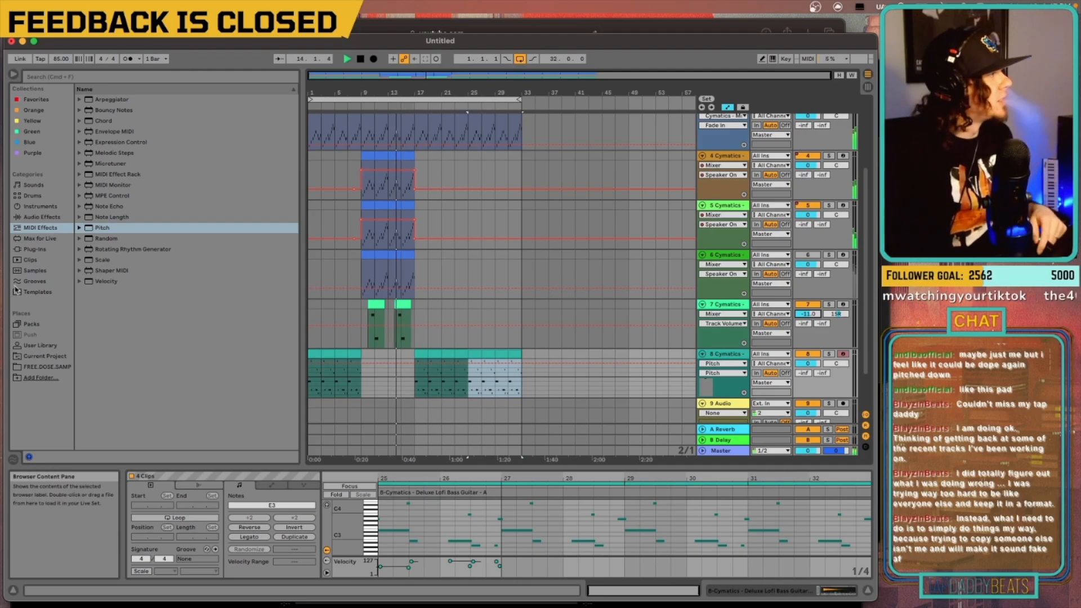
# Step: Add the Vinyl plug-in to the pad track with the 1930 era and 24% warp, and play it
pyautogui.click(35, 249)
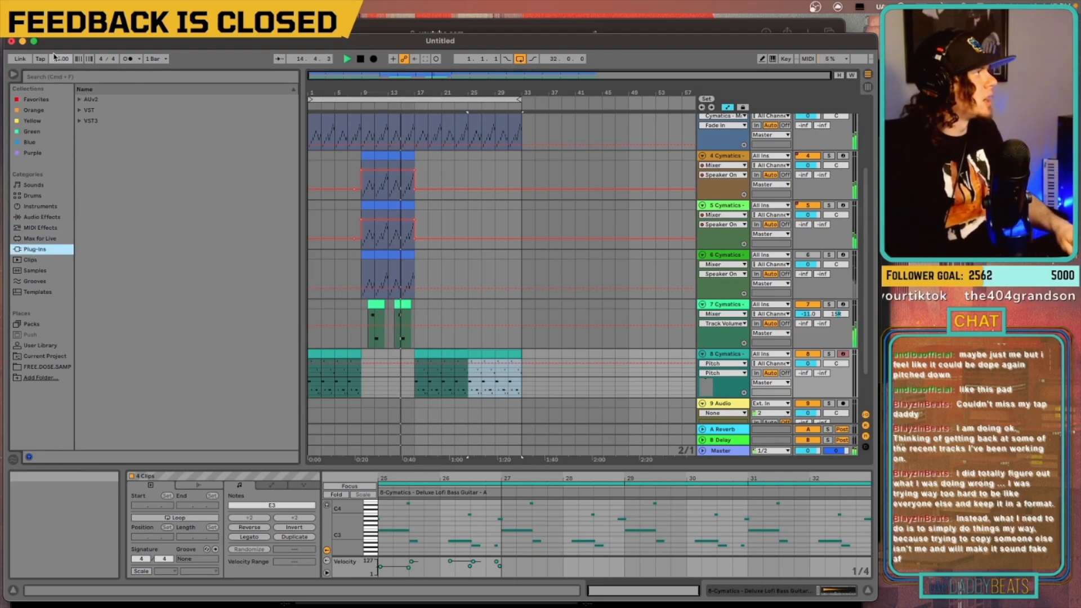
pyautogui.click(71, 77)
pyautogui.write('vinyl')
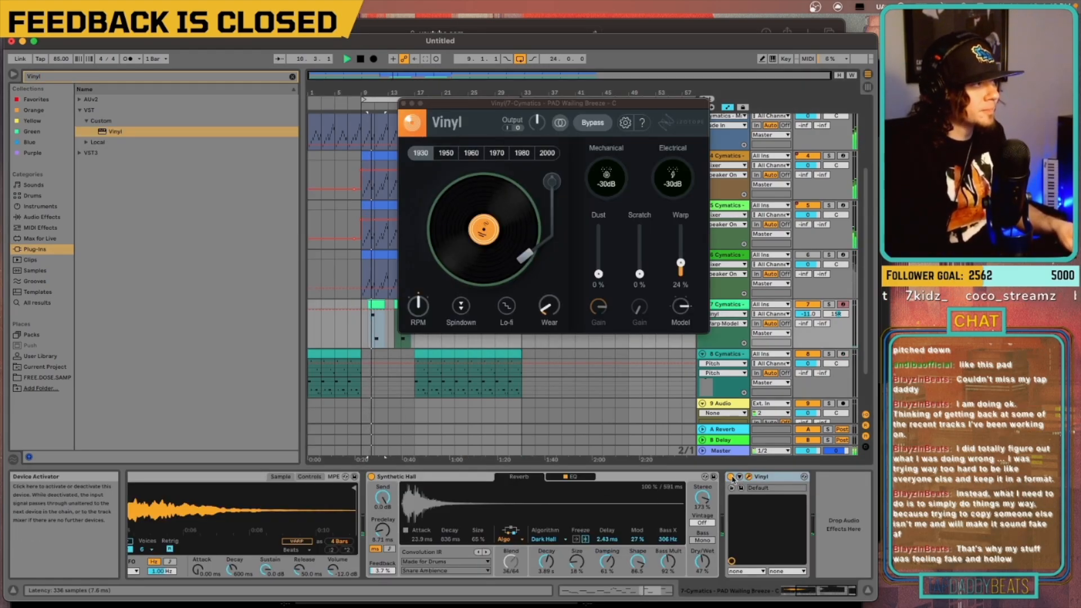
pyautogui.click(731, 478)
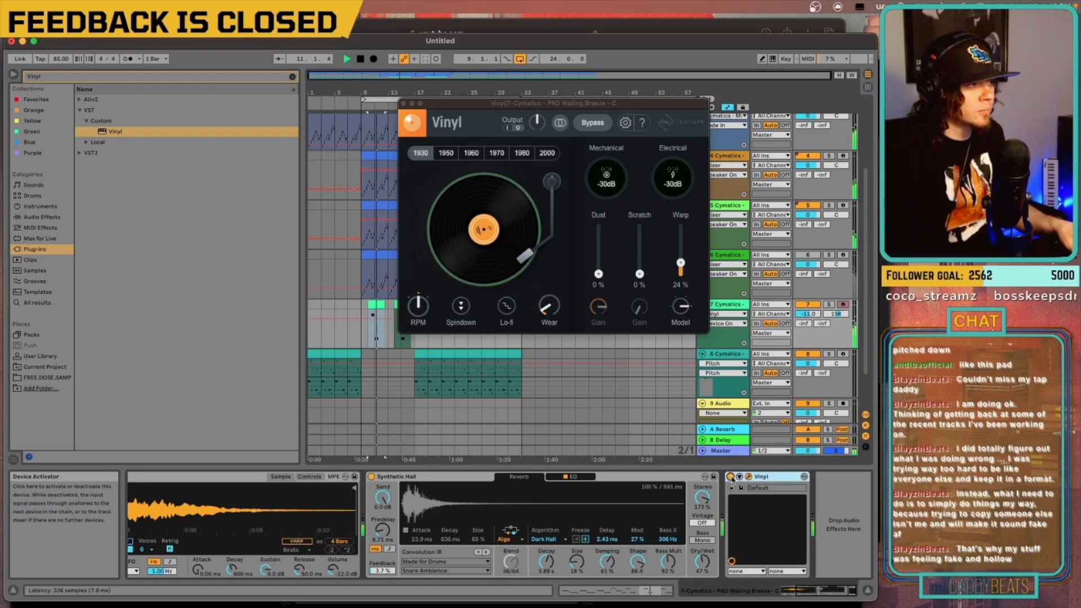
pyautogui.press('space')
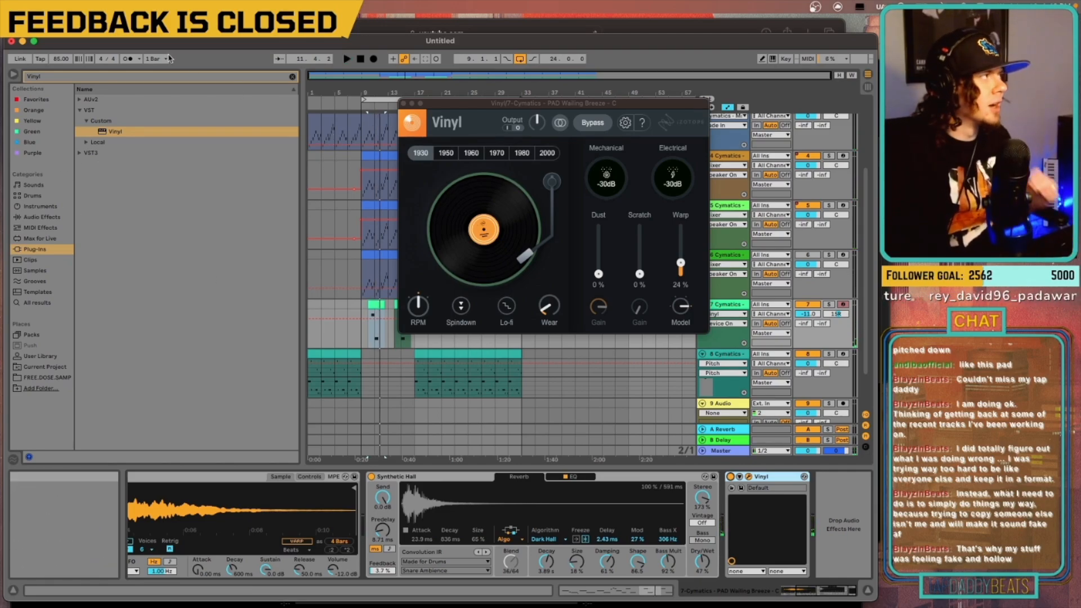
# Step: Add EQ Eight after Vinyl on the pad track and raise its low-cut band to about 527 Hz
pyautogui.click(87, 121)
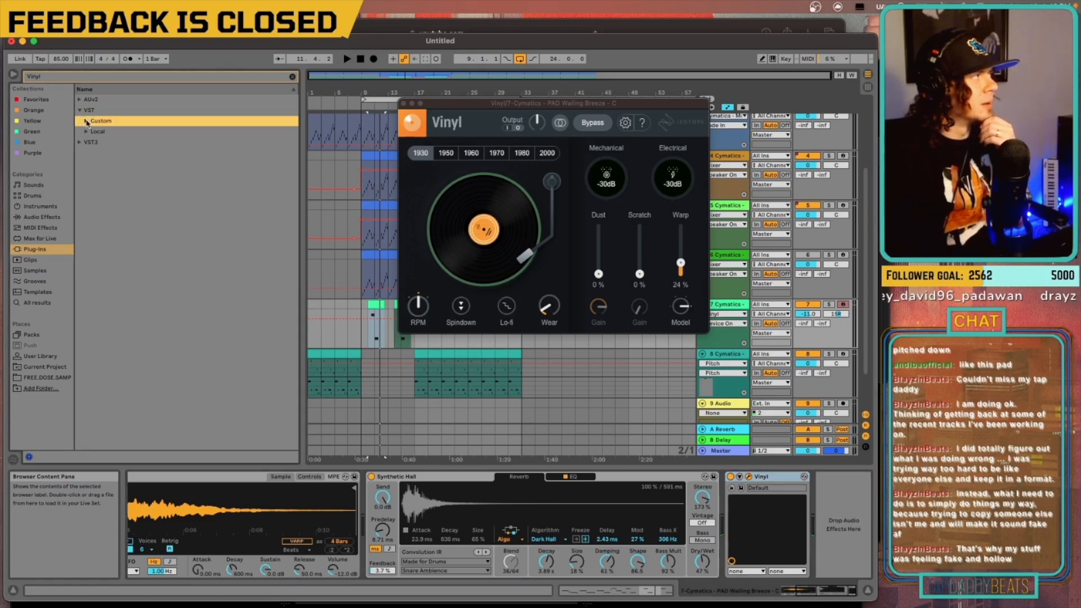
pyautogui.click(91, 77)
pyautogui.press('BackSpace')
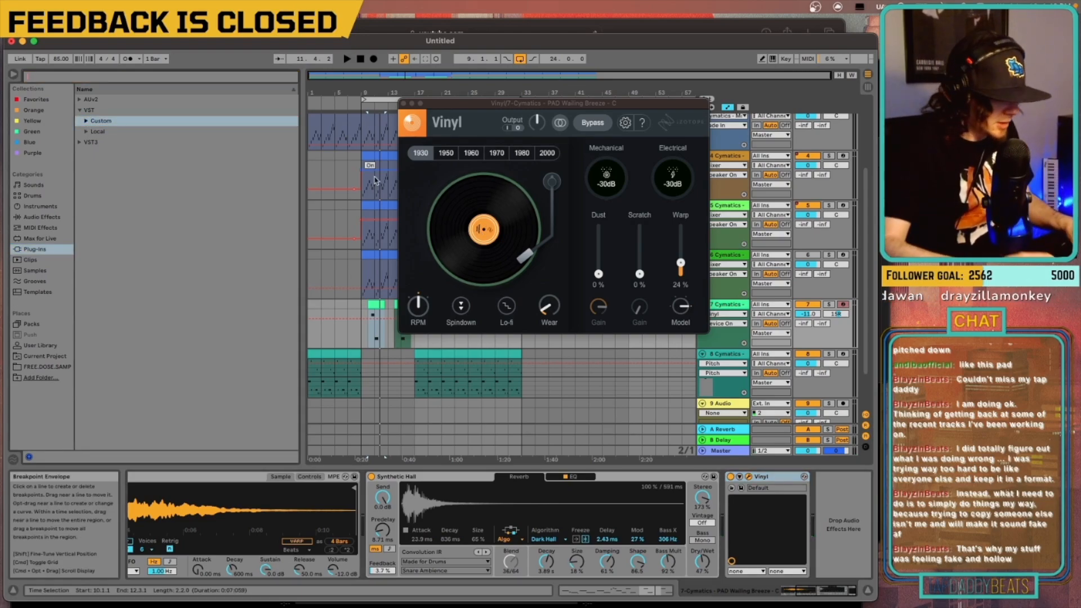
pyautogui.write('EQ')
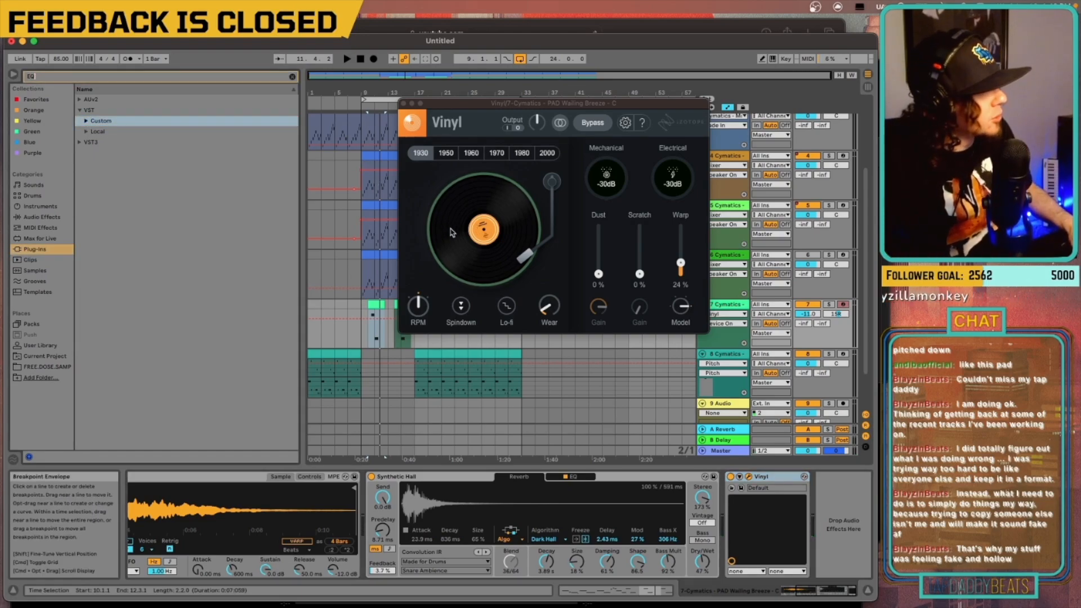
pyautogui.click(85, 122)
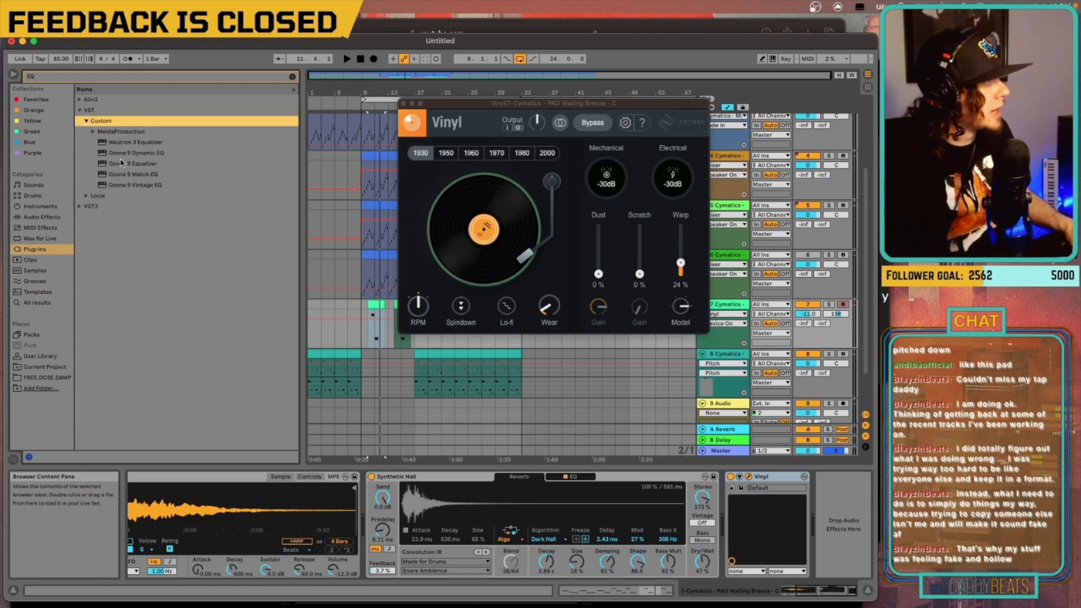
pyautogui.click(42, 217)
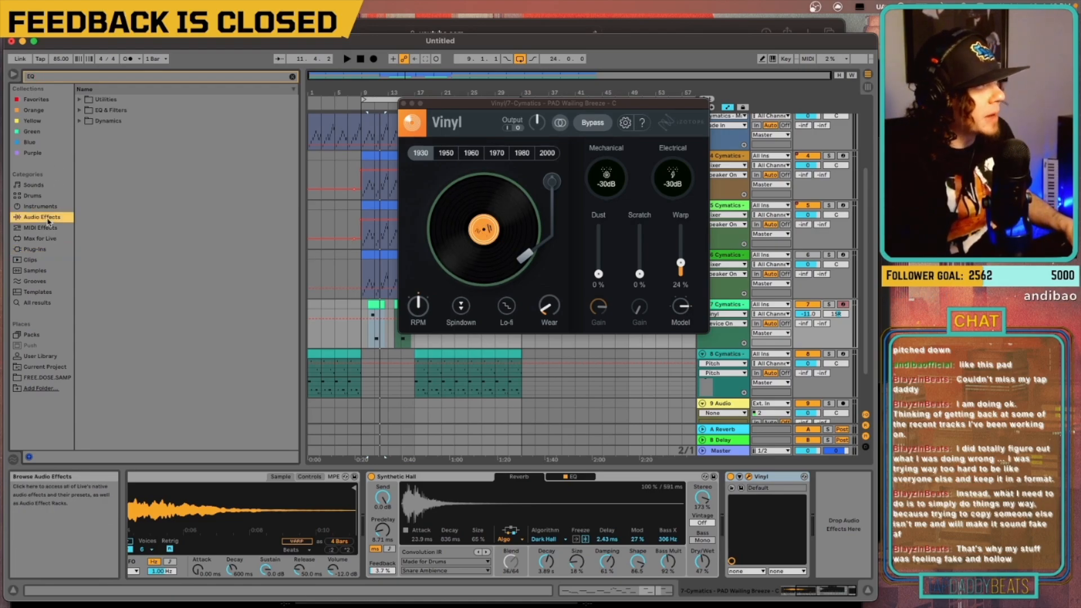
pyautogui.doubleClick(113, 131)
pyautogui.moveTo(726, 528); pyautogui.dragTo(725, 526)
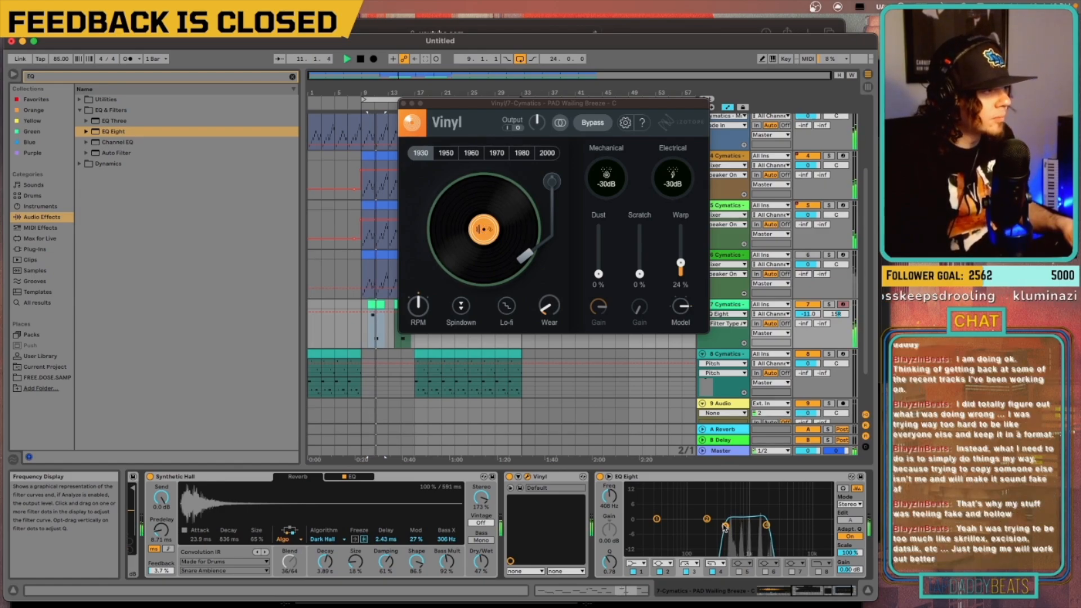
pyautogui.moveTo(726, 526)
pyautogui.mouseDown()
pyautogui.moveTo(767, 528)
pyautogui.moveTo(732, 526)
pyautogui.mouseUp()
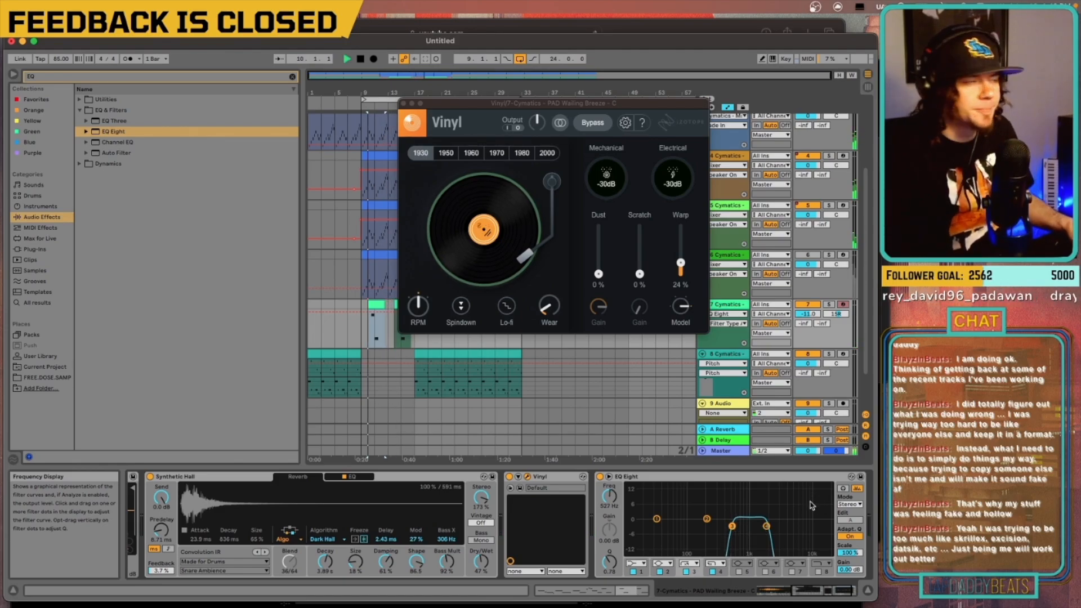
# Step: Set the pad track's volume to -16 dB and close the Vinyl window
pyautogui.click(813, 319)
pyautogui.moveTo(812, 318); pyautogui.dragTo(813, 321)
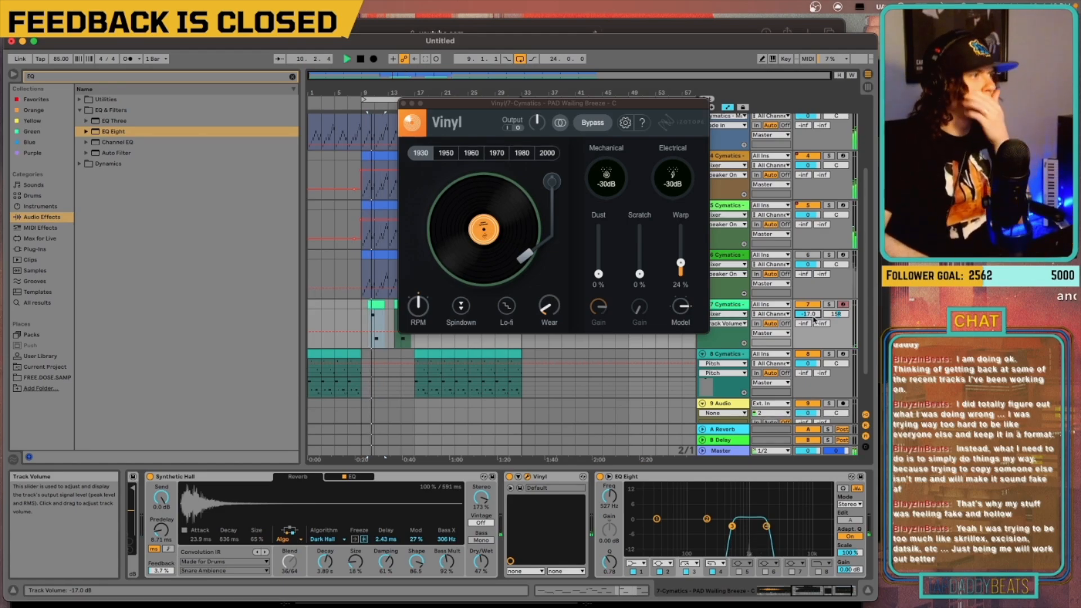
pyautogui.moveTo(813, 319); pyautogui.dragTo(813, 318)
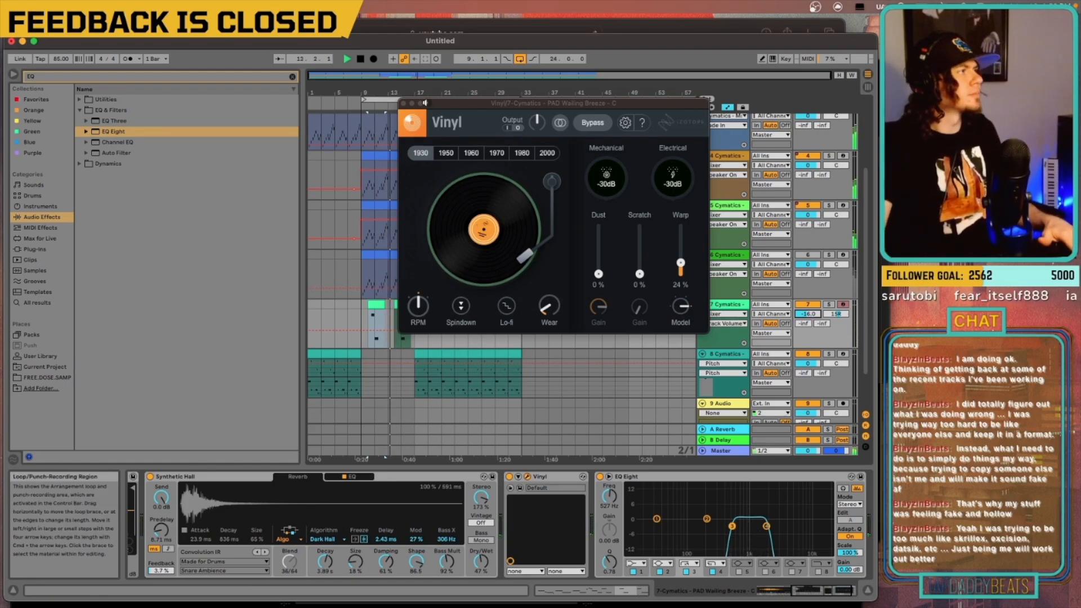
pyautogui.moveTo(403, 103); pyautogui.dragTo(410, 141)
pyautogui.click(404, 142)
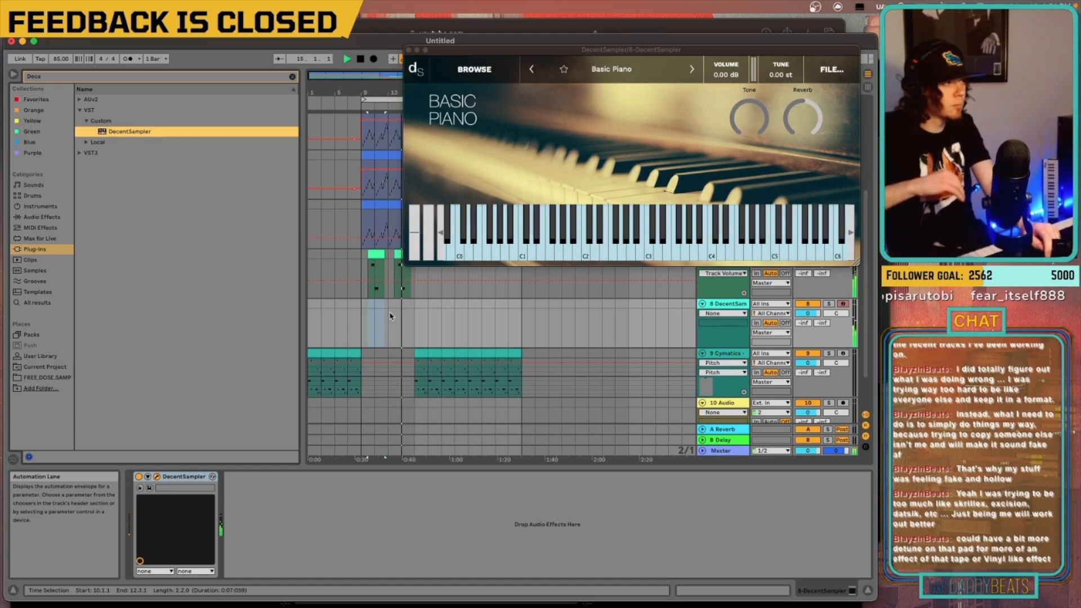
# Step: Record a Basic Piano part on the DecentSampler track and keep only its notes from bar 13 to 15
pyautogui.moveTo(419, 50); pyautogui.dragTo(509, 259)
pyautogui.click(425, 59)
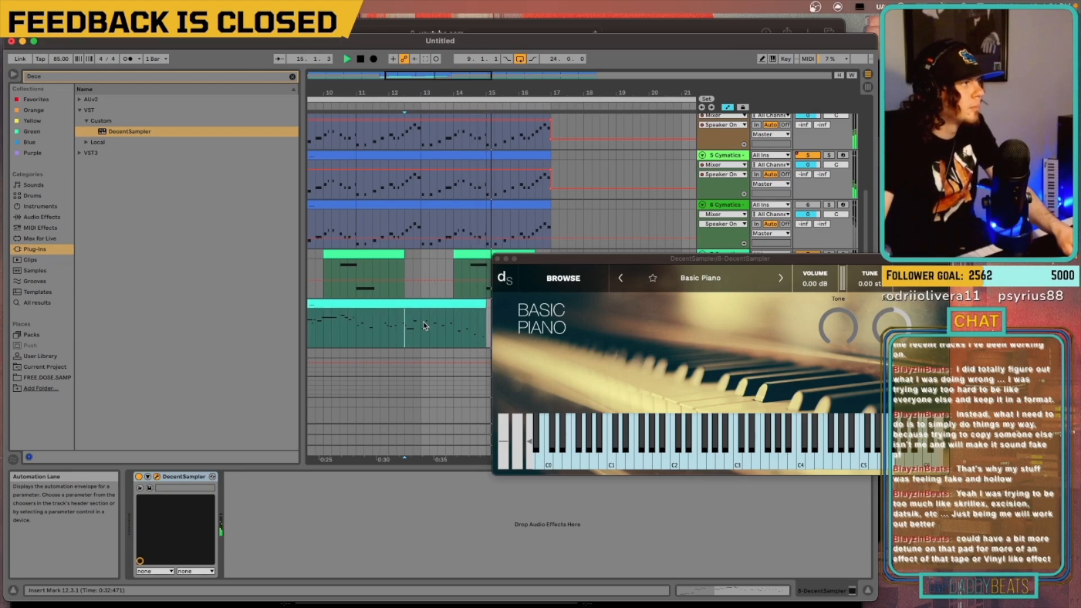
pyautogui.moveTo(418, 328); pyautogui.dragTo(479, 308)
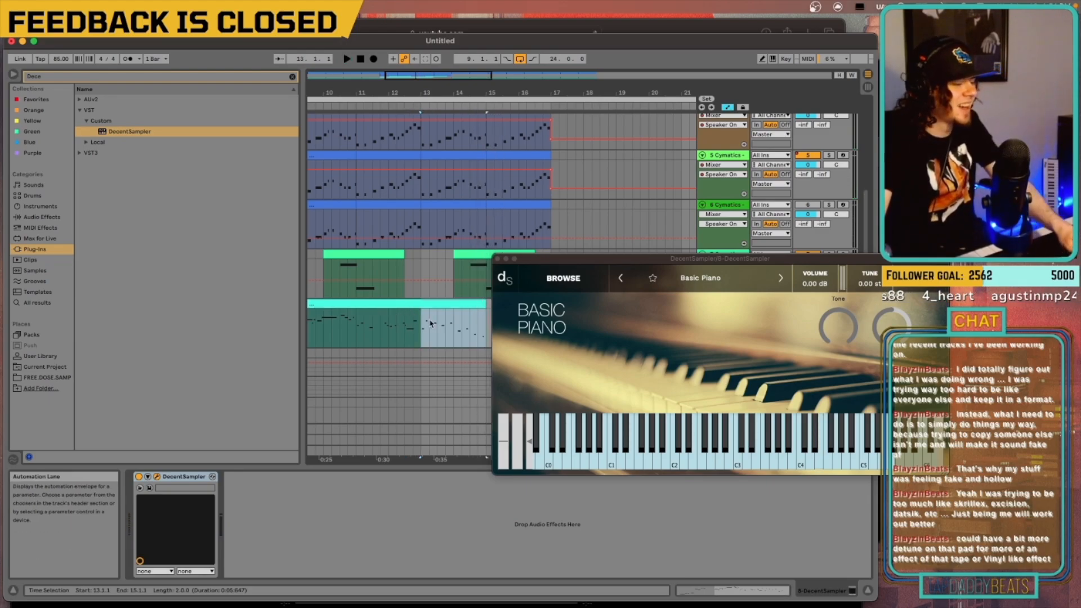
pyautogui.press('Left')
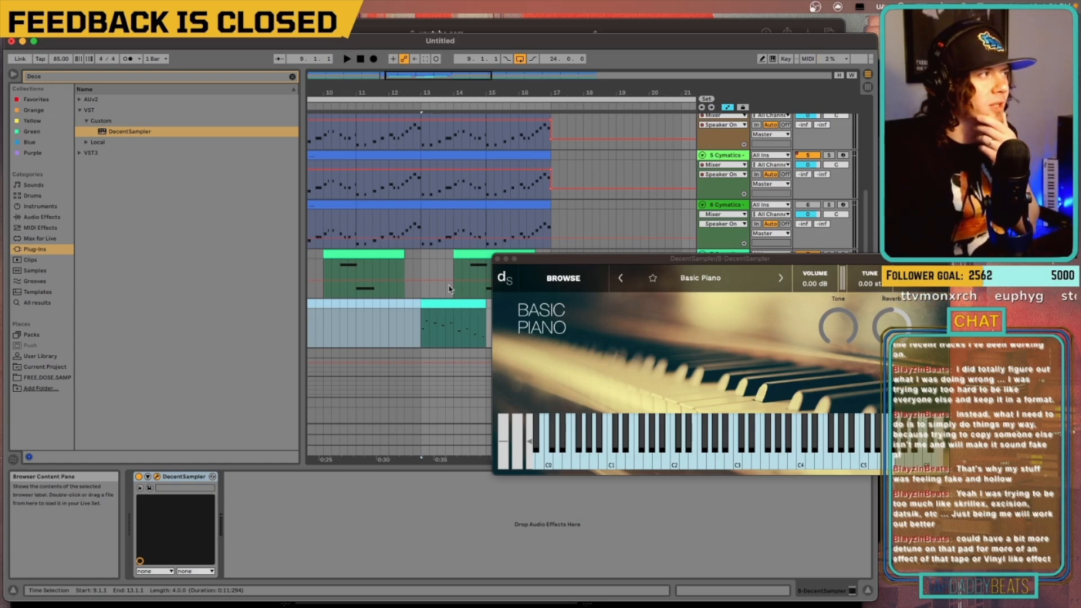
# Step: Add OTT after DecentSampler, play the piano part from bar 13, and set the track to -7 dB, panned slightly left
pyautogui.click(497, 260)
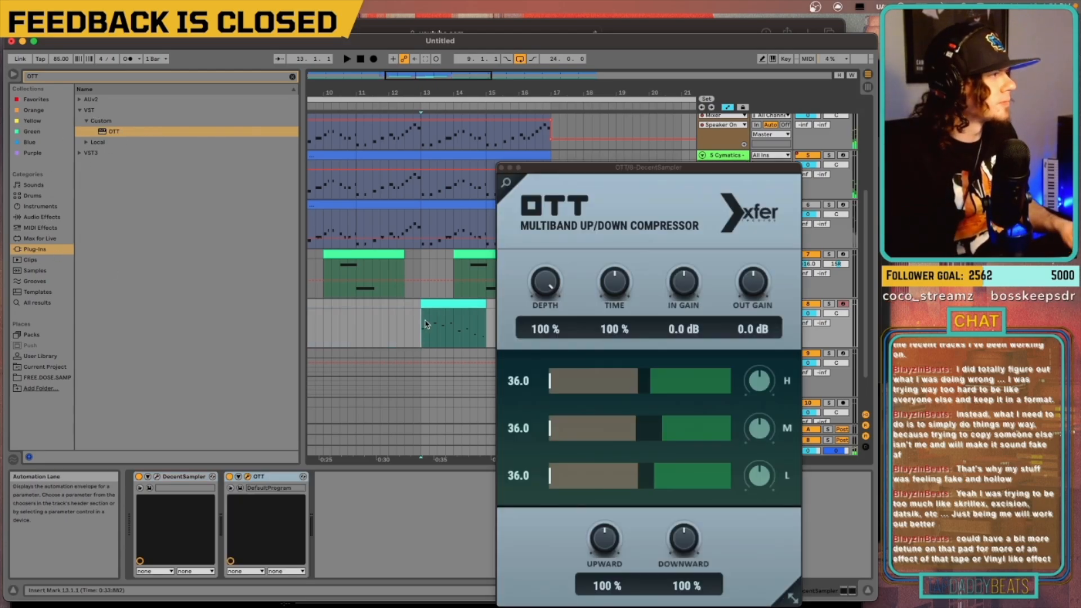
pyautogui.press('space')
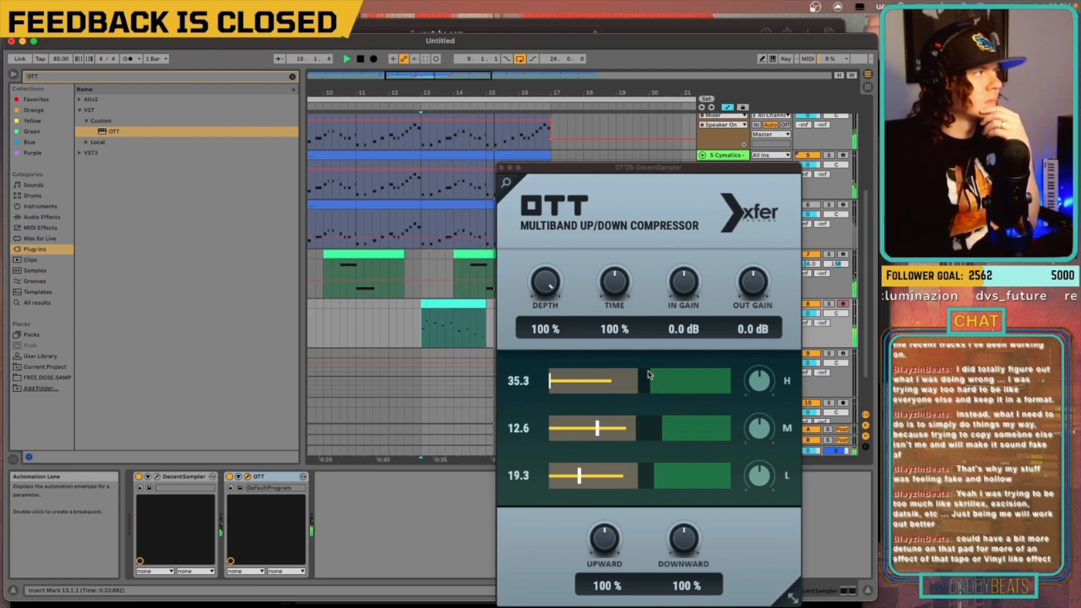
pyautogui.click(502, 168)
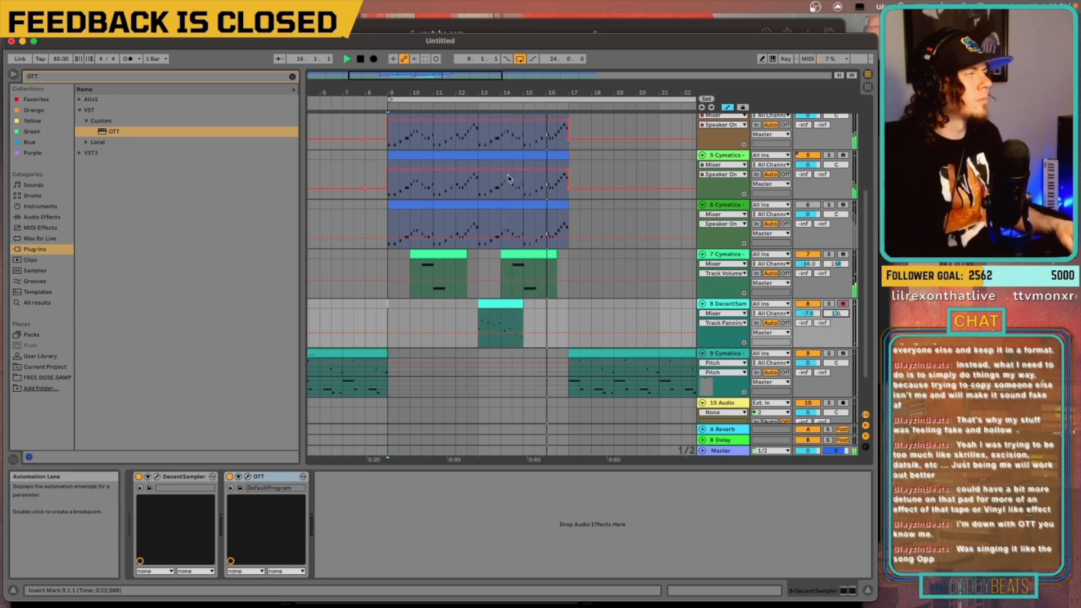
# Step: Load Cymatics - KEYS Another Planet (C) from the Mirage Lofi One Shot Collection onto a new track below the piano and record a short phrase
pyautogui.doubleClick(394, 75)
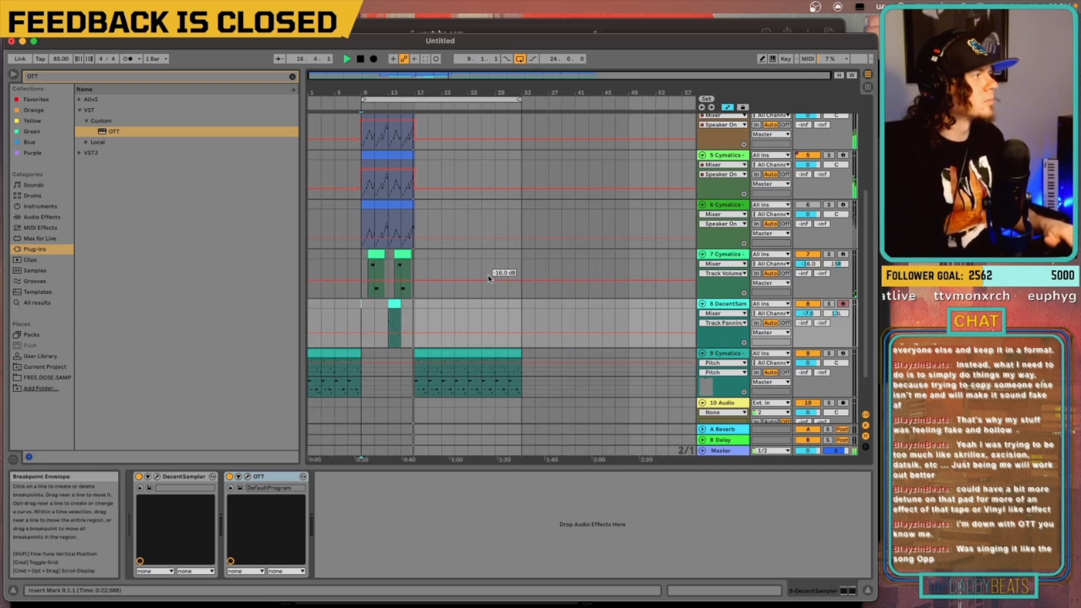
pyautogui.click(40, 356)
pyautogui.click(190, 396)
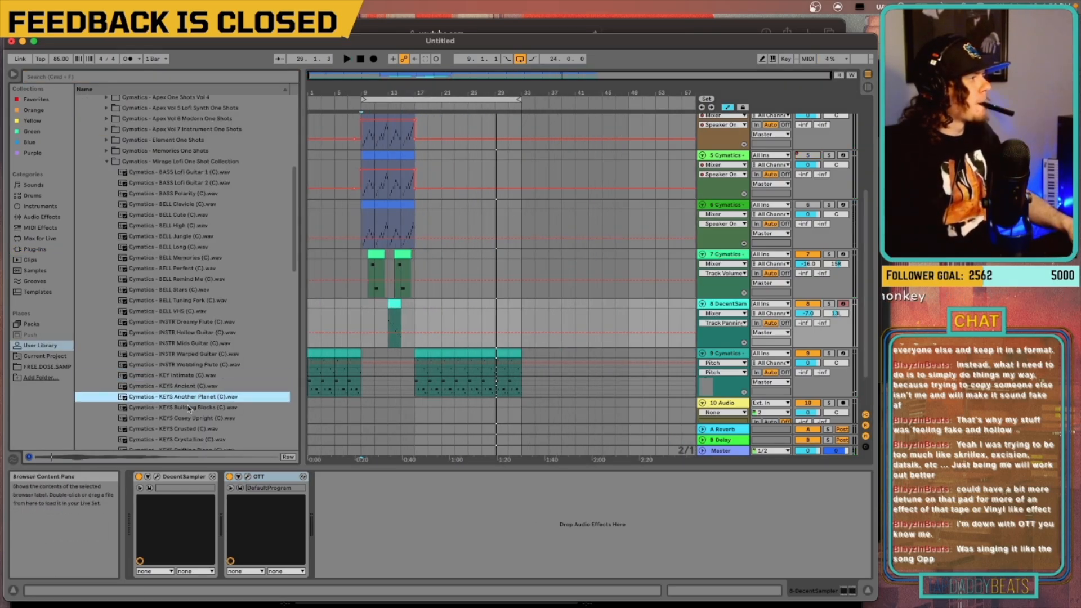
pyautogui.click(188, 409)
pyautogui.click(189, 400)
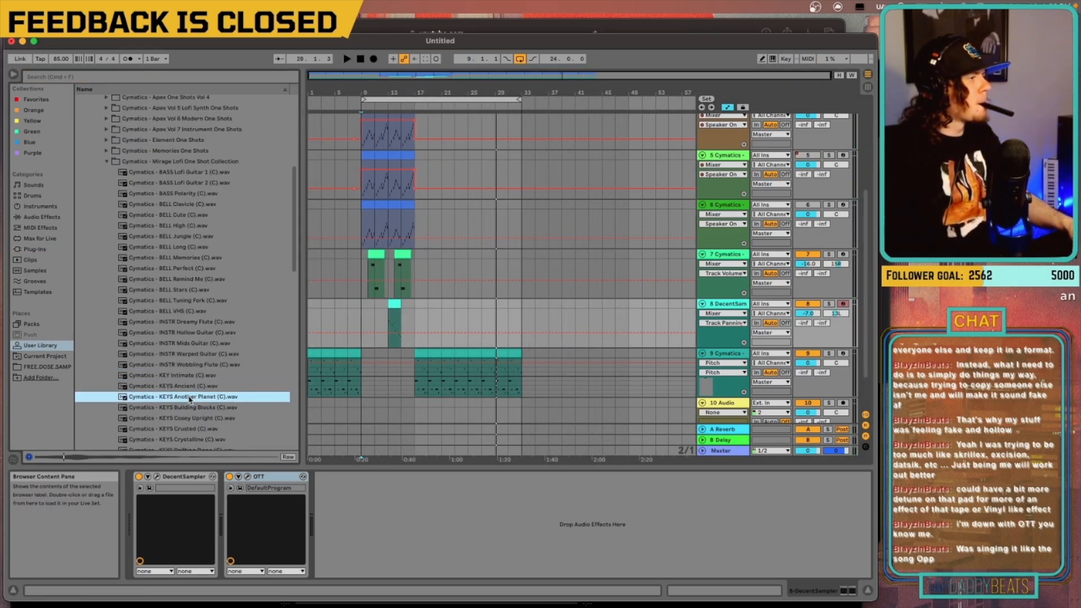
pyautogui.scroll(-3, 619, 298)
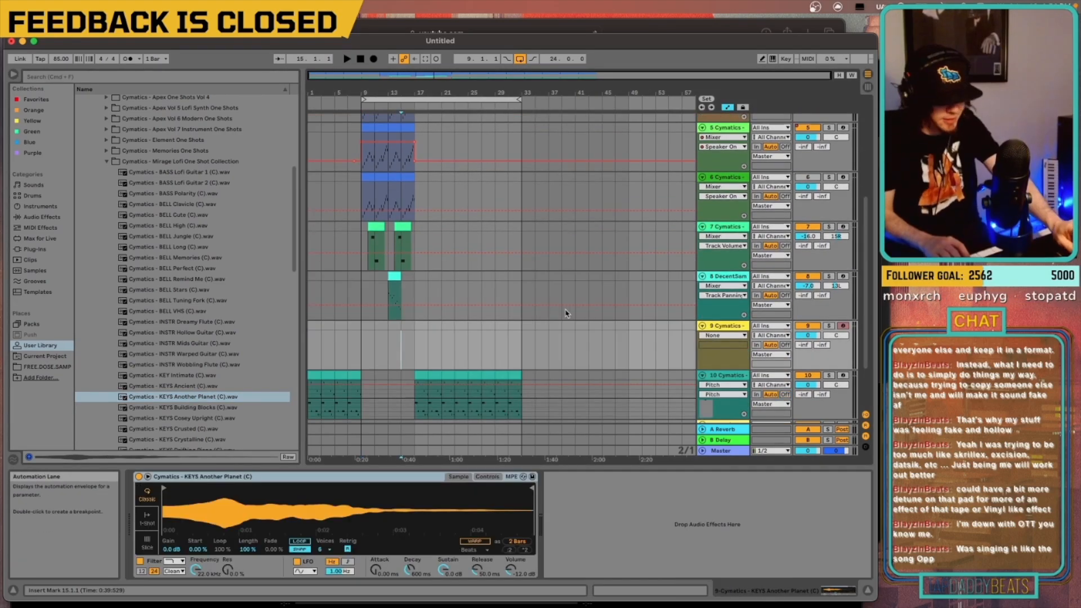
pyautogui.press('space')
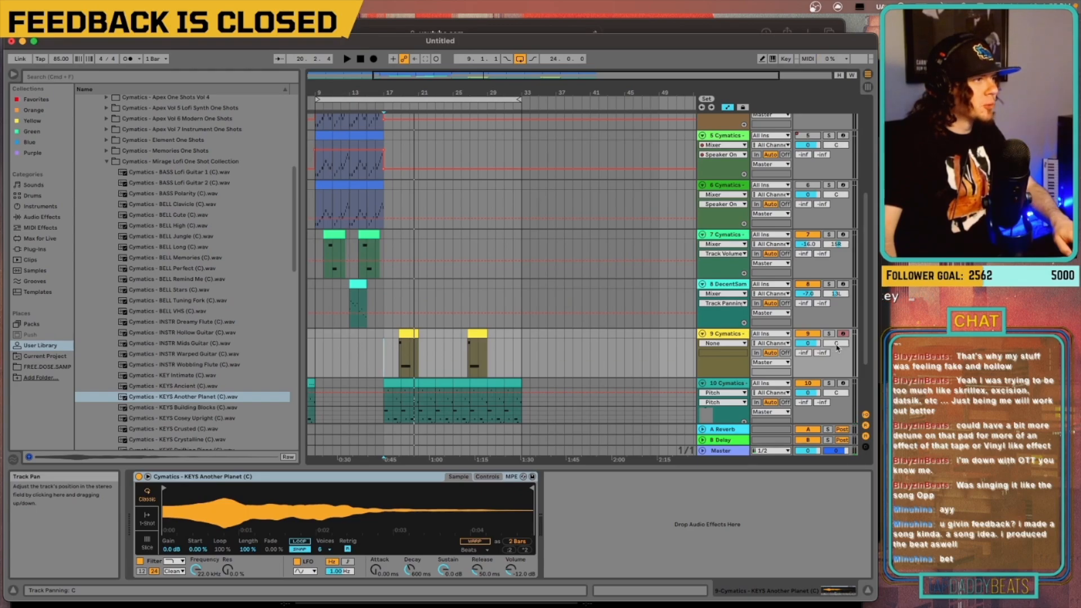
# Step: Play the Another Planet keys track from its first clip and pan the track to 8R
pyautogui.click(408, 333)
pyautogui.press('space')
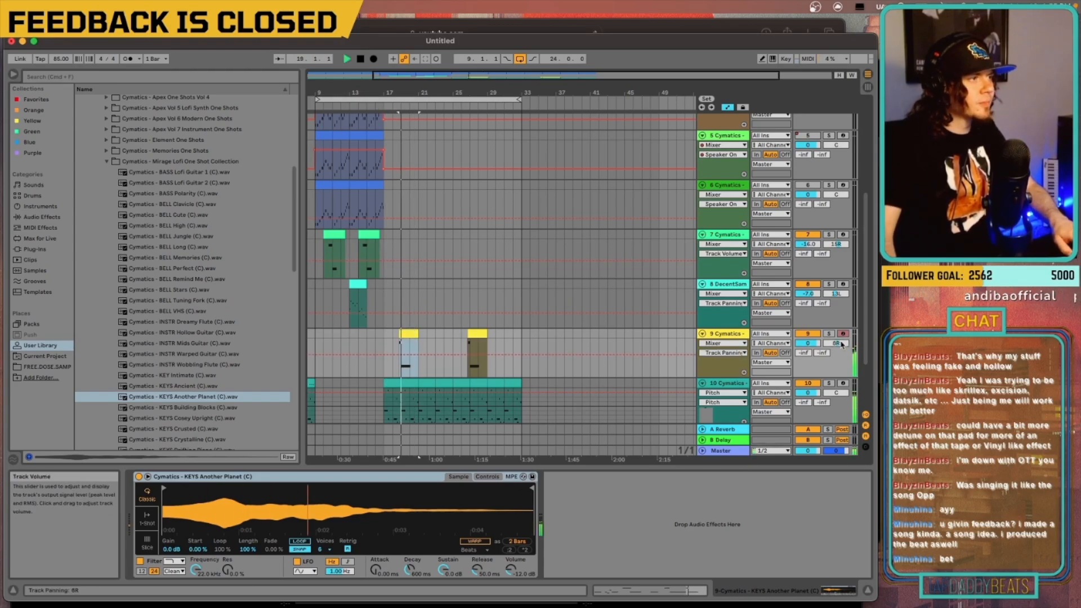
pyautogui.moveTo(838, 344); pyautogui.dragTo(838, 346)
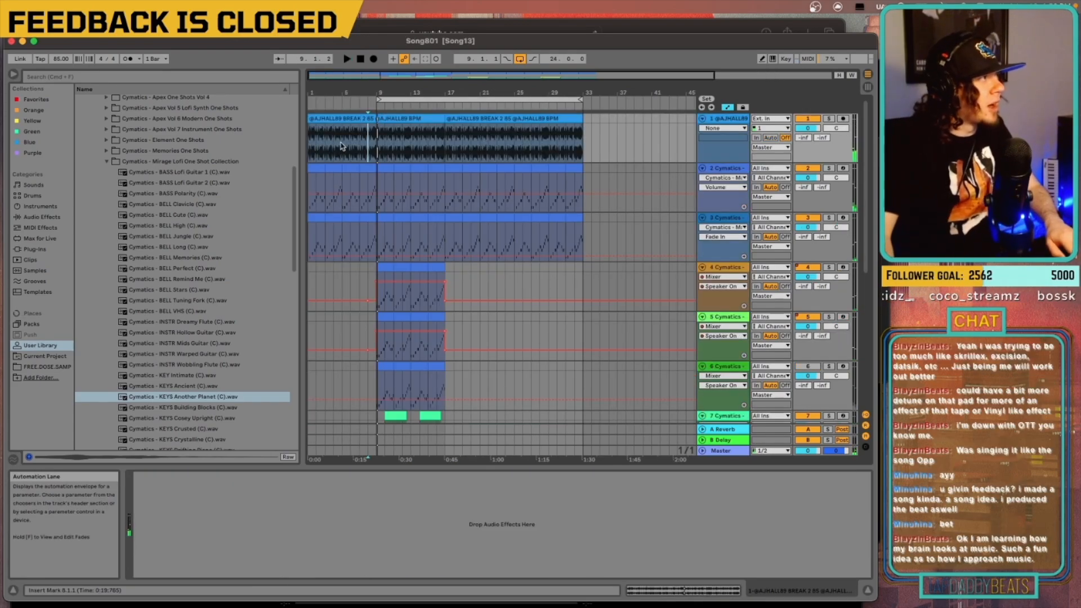
# Step: Delete the drum break from bars 1 to 5 and play the arrangement from the start
pyautogui.click(332, 116)
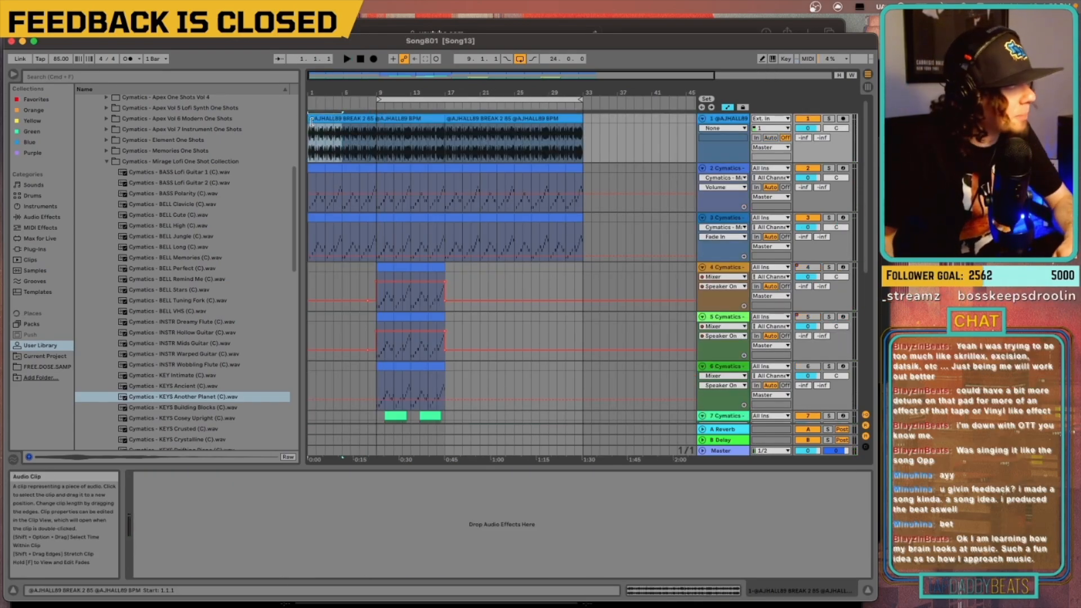
pyautogui.press('Delete')
pyautogui.scroll(-1, 346, 248)
pyautogui.scroll(1, 338, 237)
pyautogui.press('space')
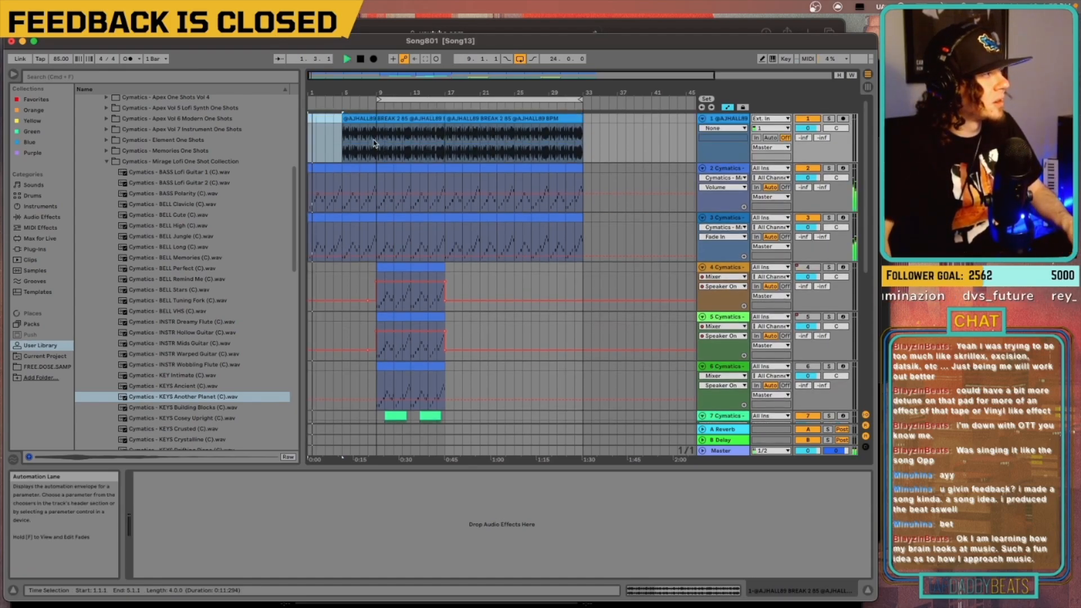
# Step: Review the clip layout of the lower tracks while the arrangement plays from the intro to bar 10
pyautogui.press('super+f')
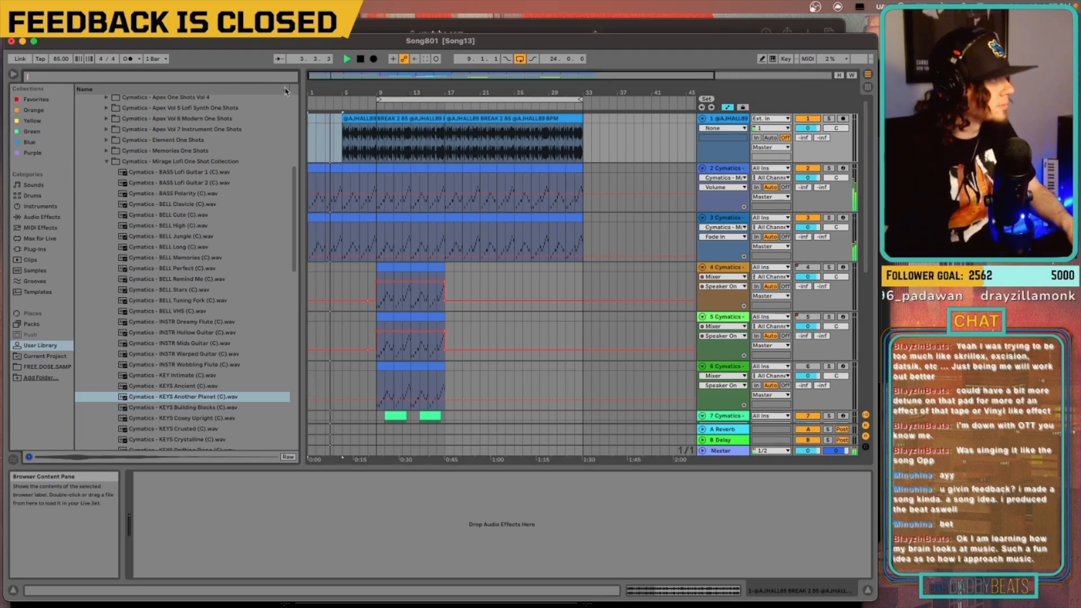
pyautogui.scroll(-1, 389, 213)
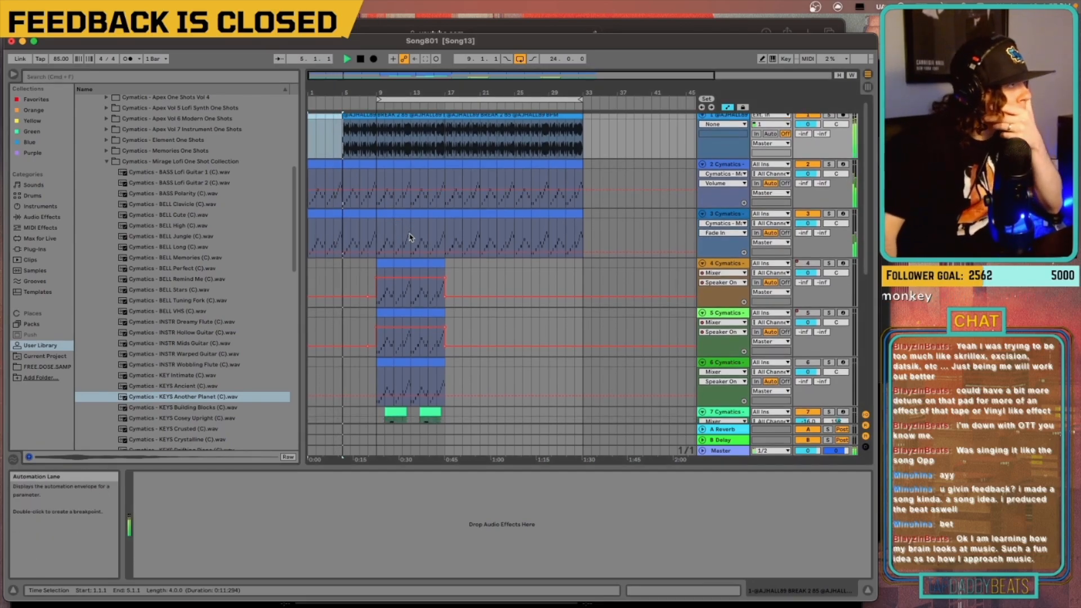
pyautogui.scroll(-5, 412, 234)
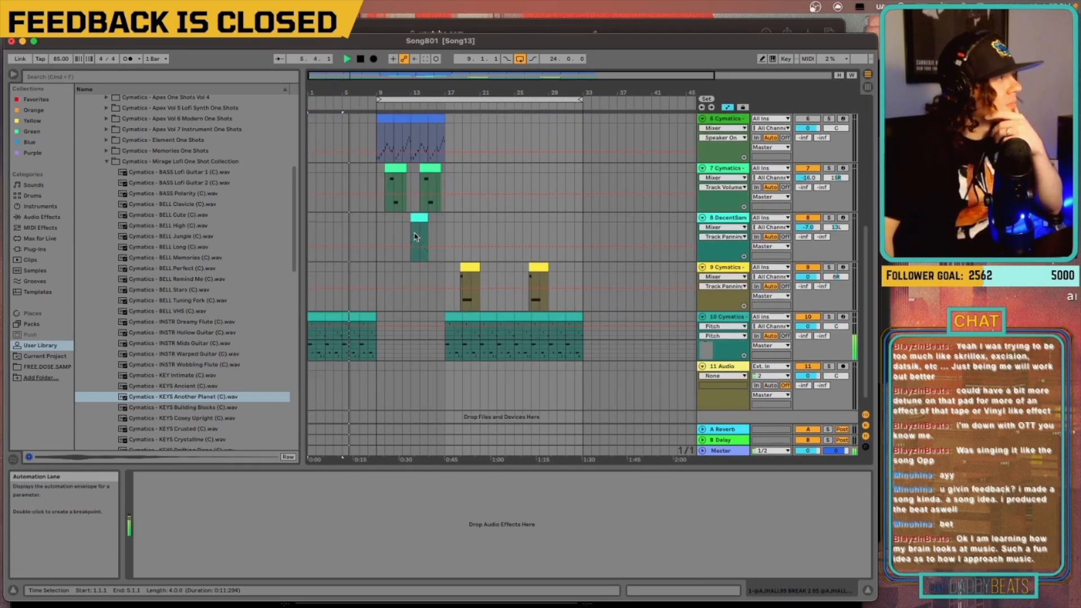
pyautogui.scroll(1, 409, 249)
pyautogui.scroll(3, 410, 249)
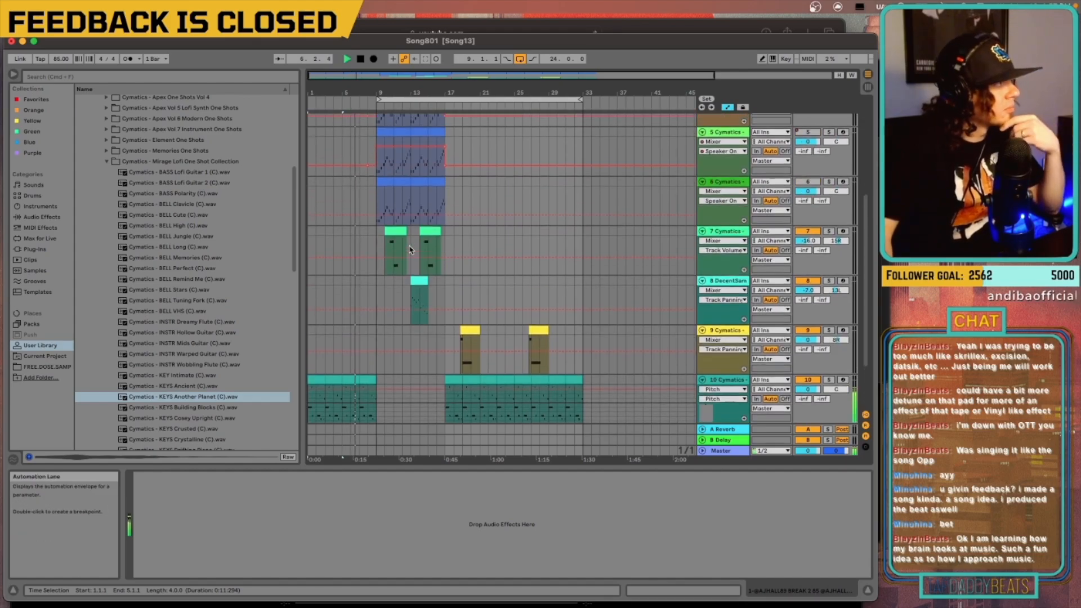
pyautogui.scroll(-3, 412, 239)
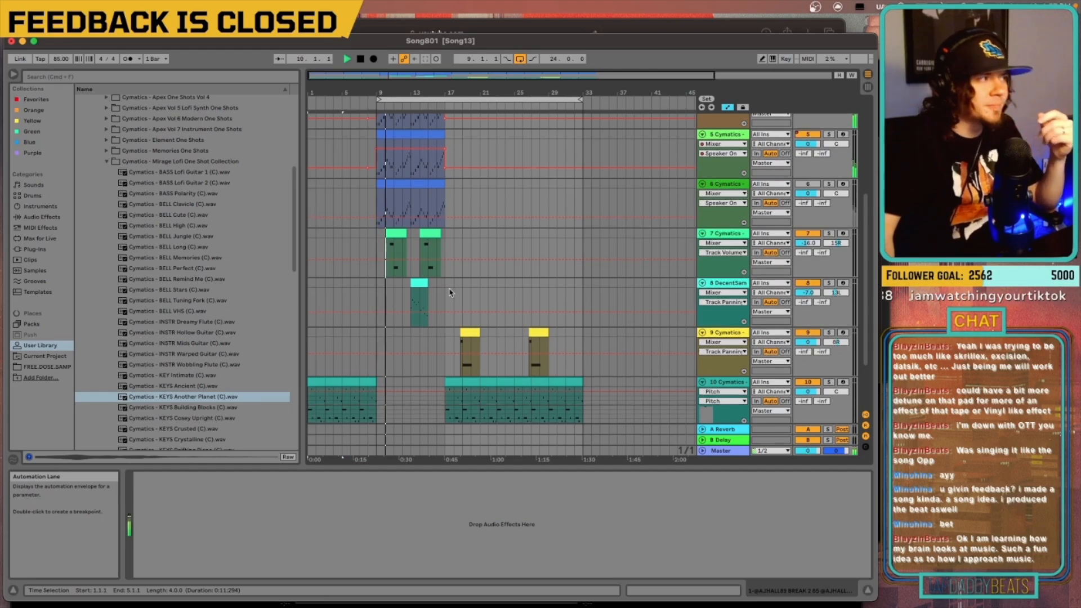
pyautogui.scroll(-2, 425, 289)
pyautogui.scroll(-2, 425, 288)
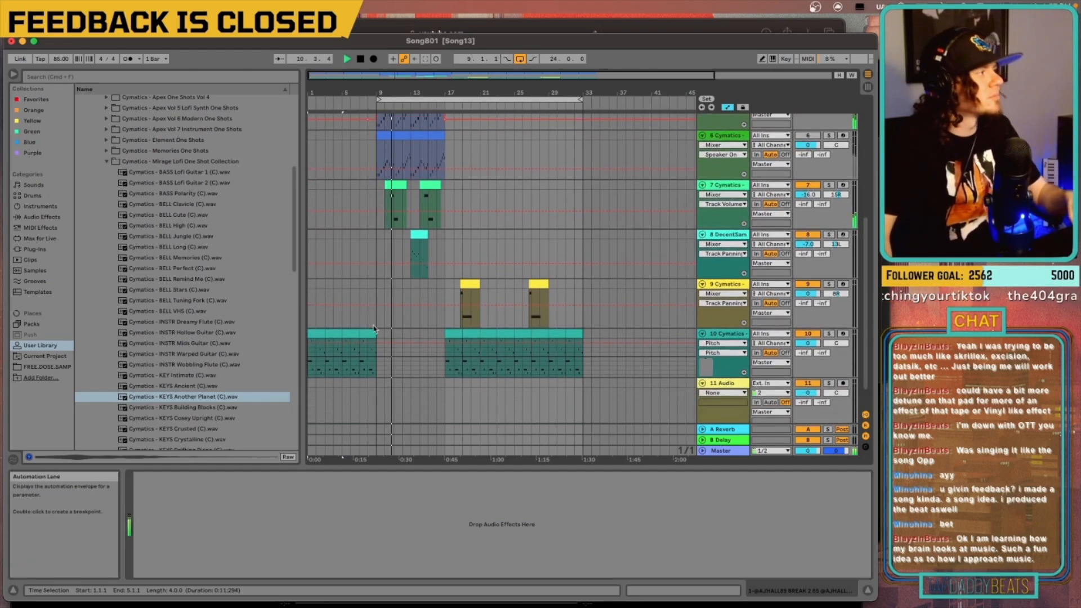
# Step: Duplicate the bass guitar notes of bars 1–9 into bars 9–17, play from bar 9, and delete the bass from bar 25 to 33
pyautogui.moveTo(308, 369); pyautogui.dragTo(380, 369)
pyautogui.press('space')
pyautogui.press('super+d')
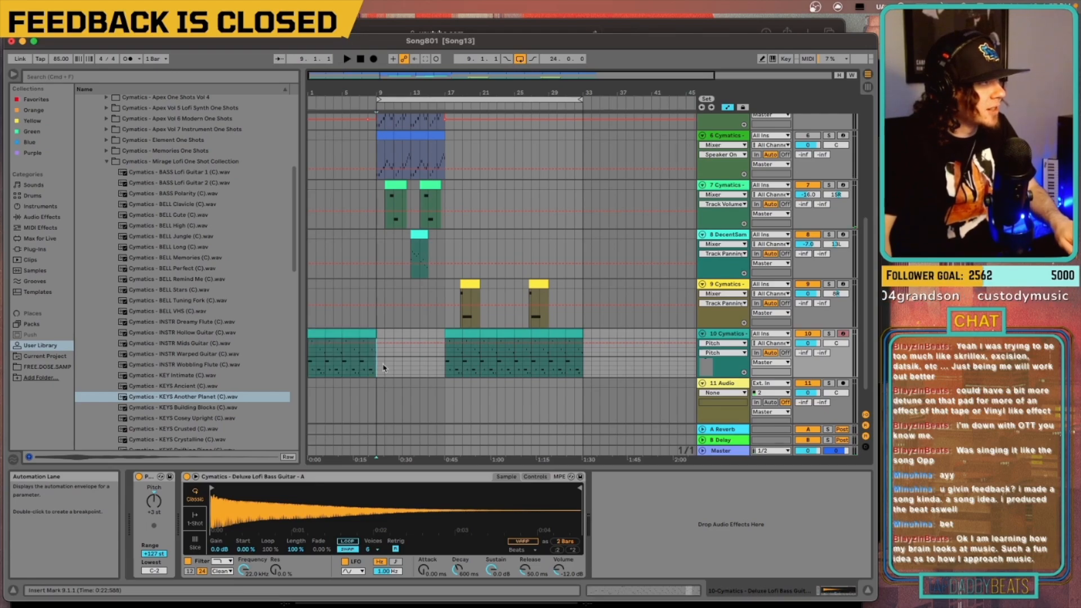
pyautogui.click(378, 366)
pyautogui.press('space')
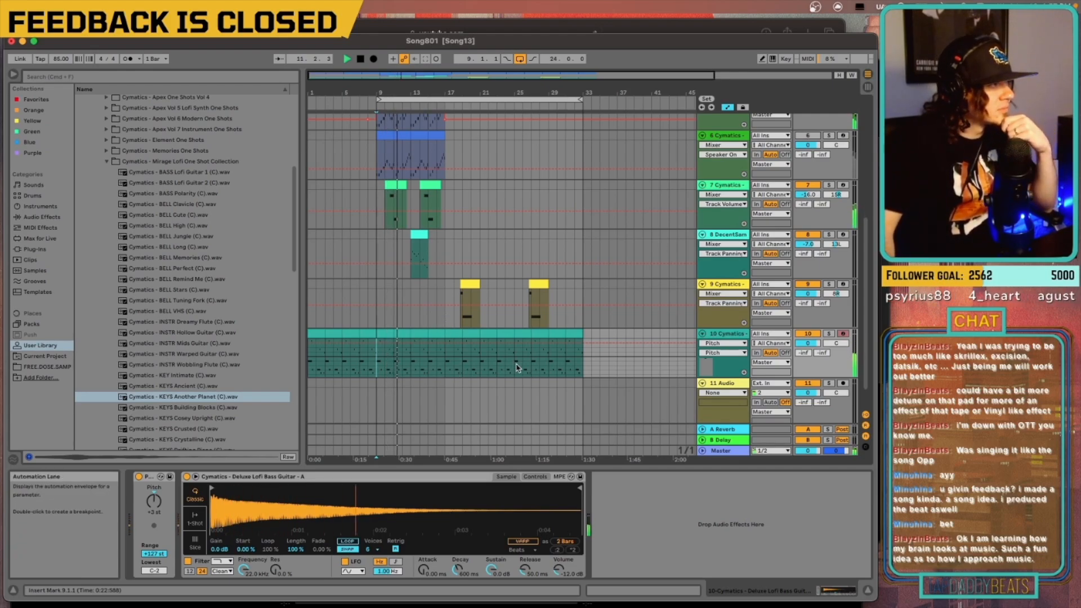
pyautogui.moveTo(514, 367); pyautogui.dragTo(577, 326)
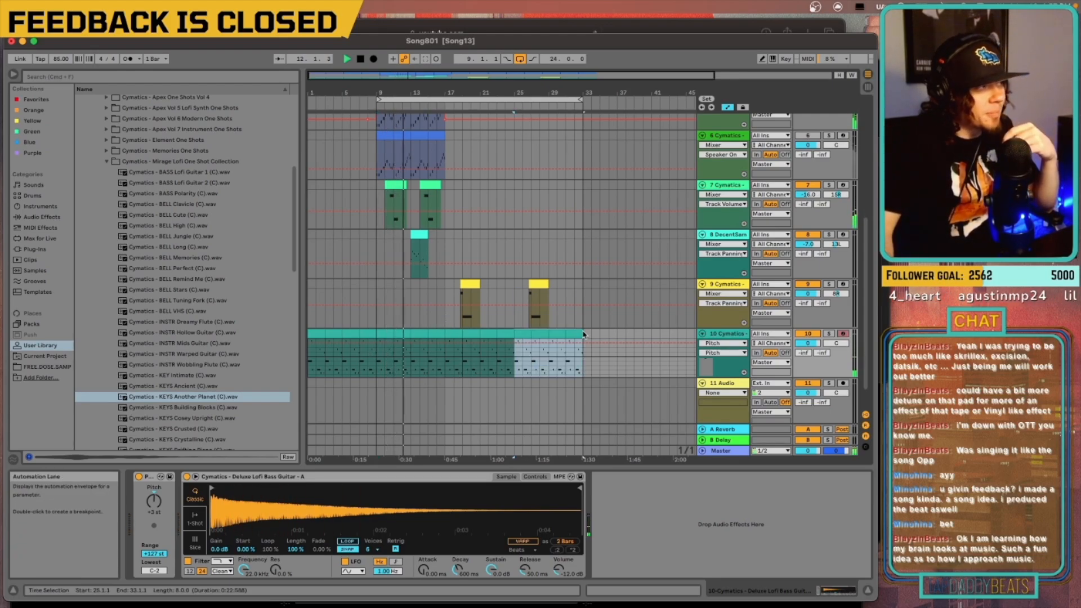
pyautogui.press('Delete')
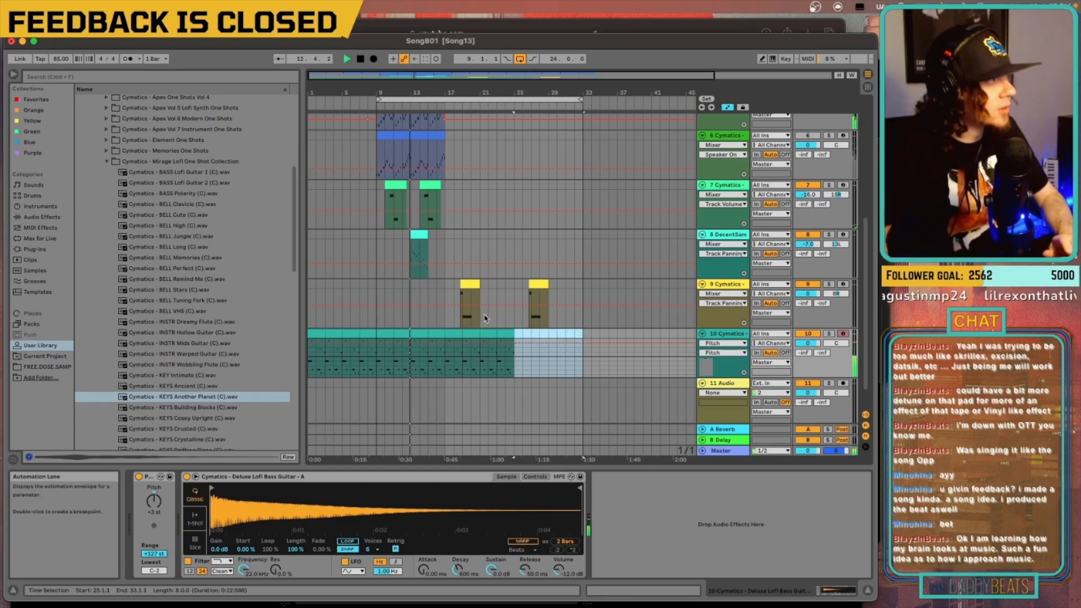
# Step: Copy the bars 9–17 section of all tracks to bar 33 and move the 24-bar loop to start at bar 17
pyautogui.scroll(1, 471, 346)
pyautogui.scroll(1, 472, 348)
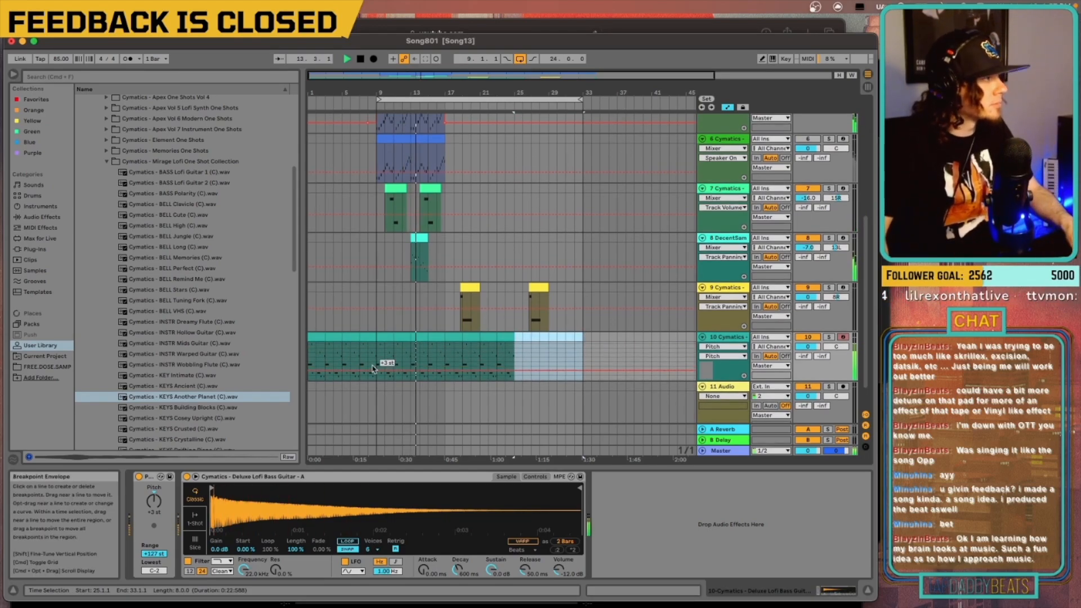
pyautogui.moveTo(375, 354); pyautogui.dragTo(445, 72)
pyautogui.scroll(8, 472, 289)
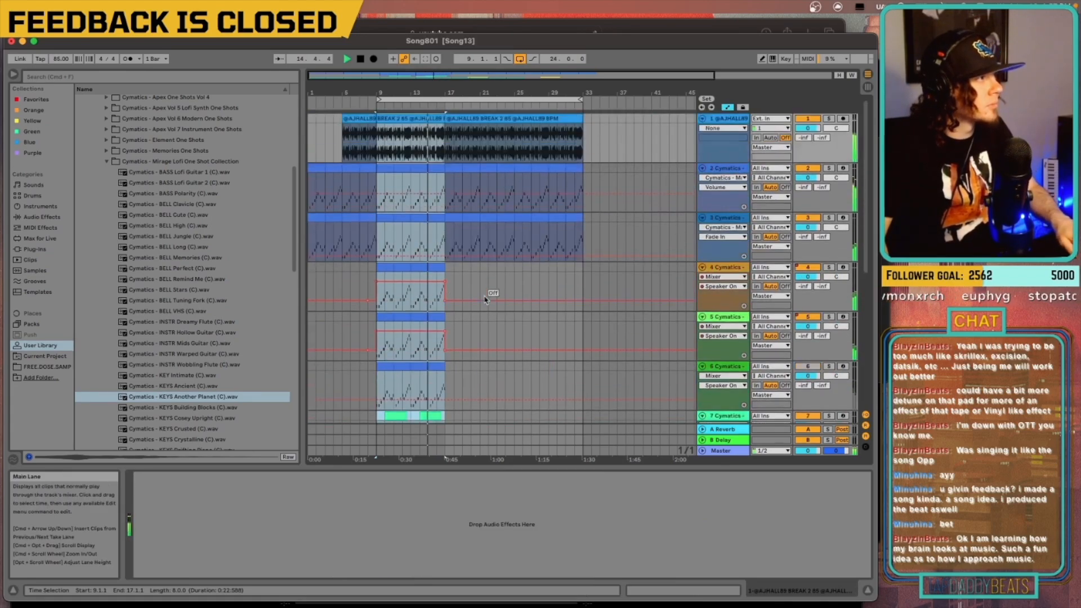
pyautogui.click(585, 135)
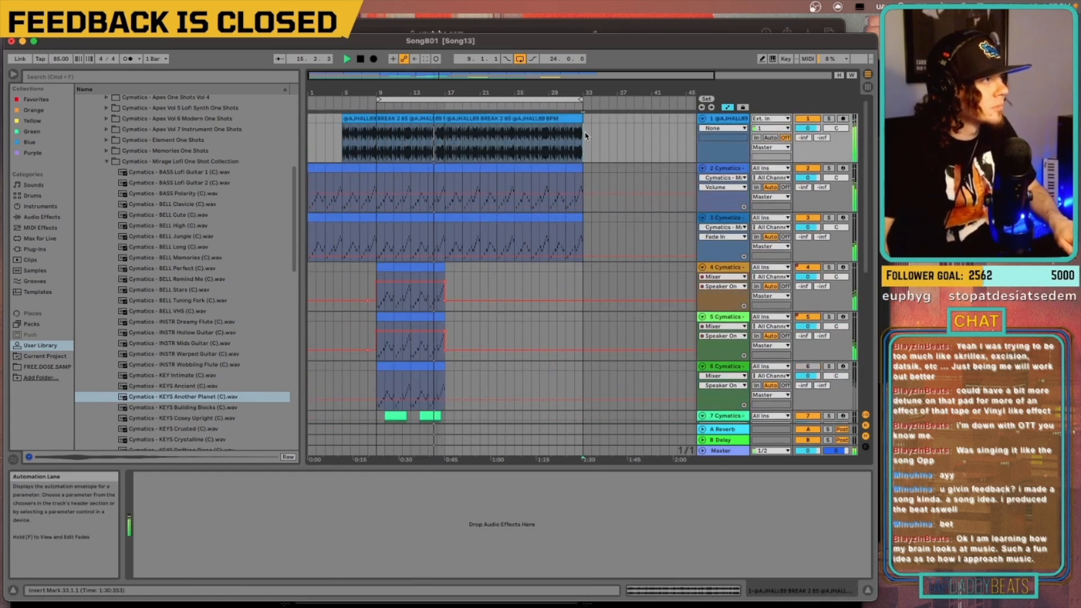
pyautogui.press('super+v')
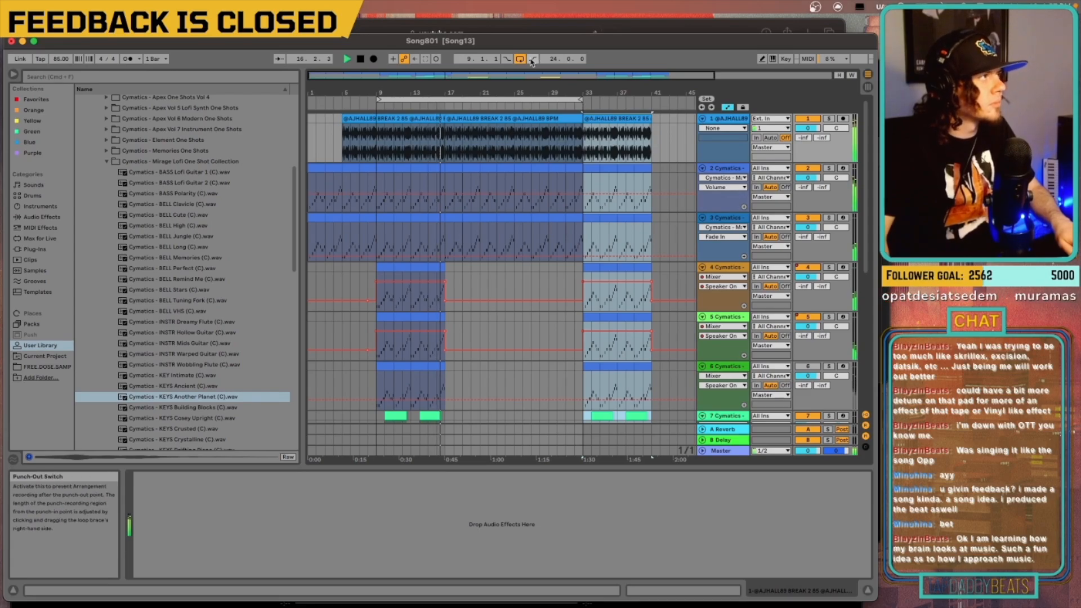
pyautogui.moveTo(543, 99); pyautogui.dragTo(612, 99)
pyautogui.scroll(-5, 608, 190)
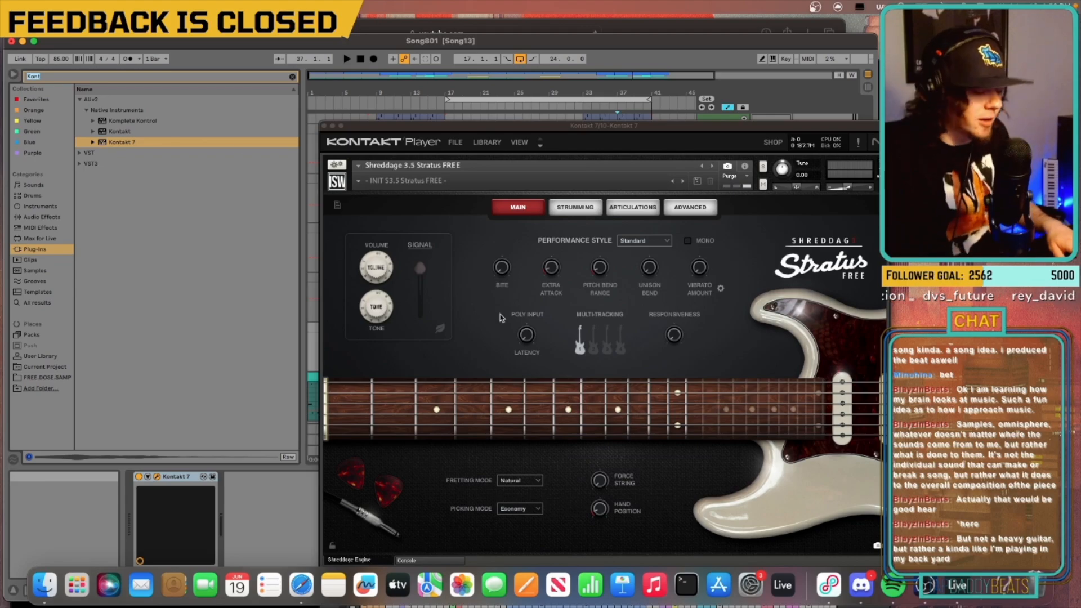
# Step: Search the plug-ins for "rig" and add Guitar Rig 6 FX with the Airverb preset after Kontakt 7
pyautogui.press('Escape')
pyautogui.press('super+f')
pyautogui.write('rig')
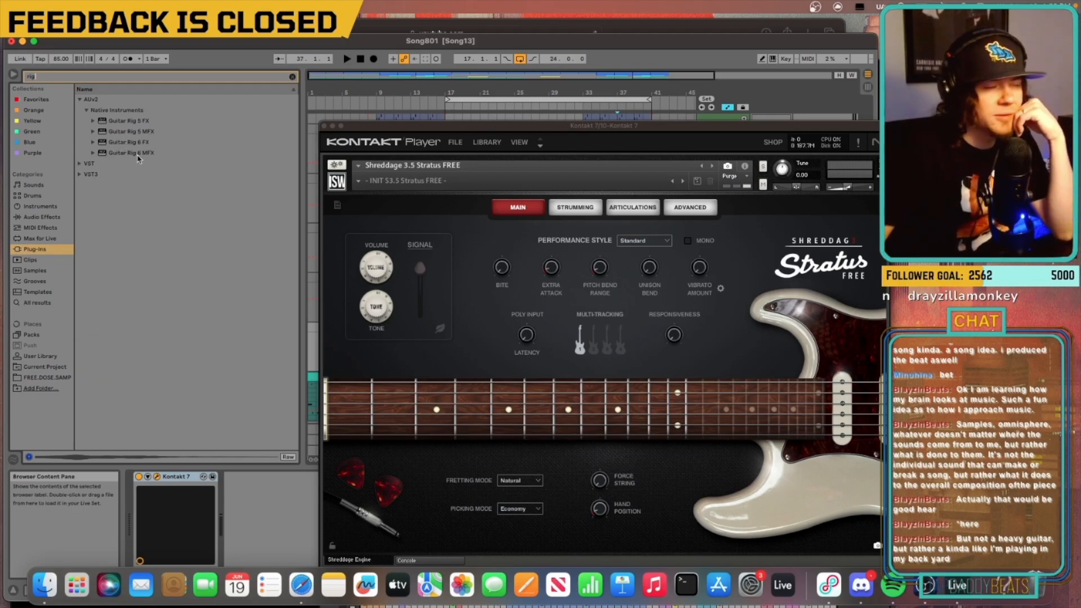
pyautogui.click(135, 144)
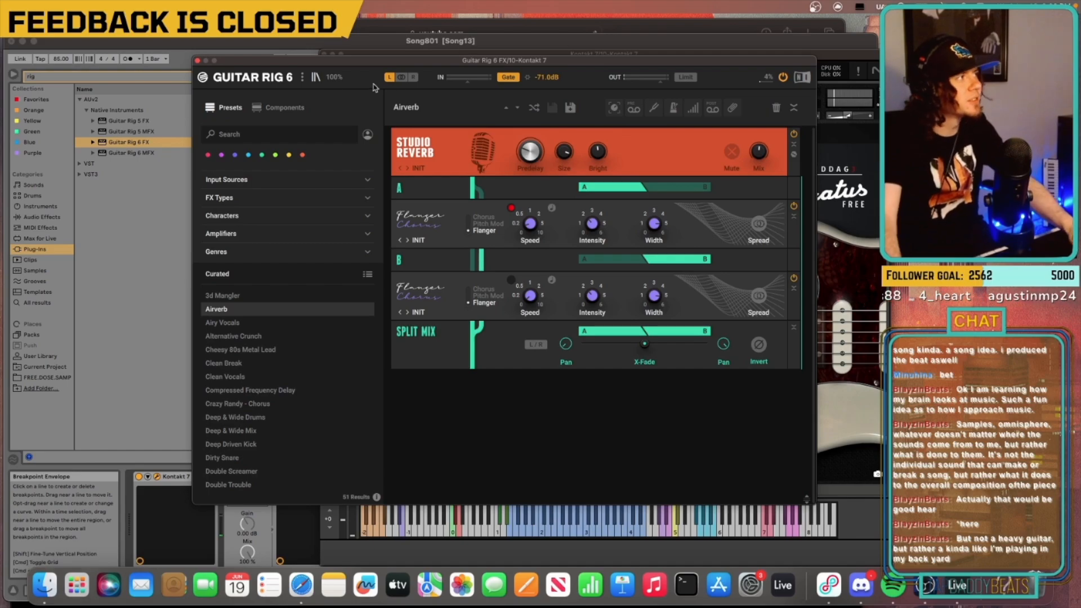
# Step: Close the Guitar Rig 6 and Kontakt windows and play the guitar track from bar 17
pyautogui.click(197, 60)
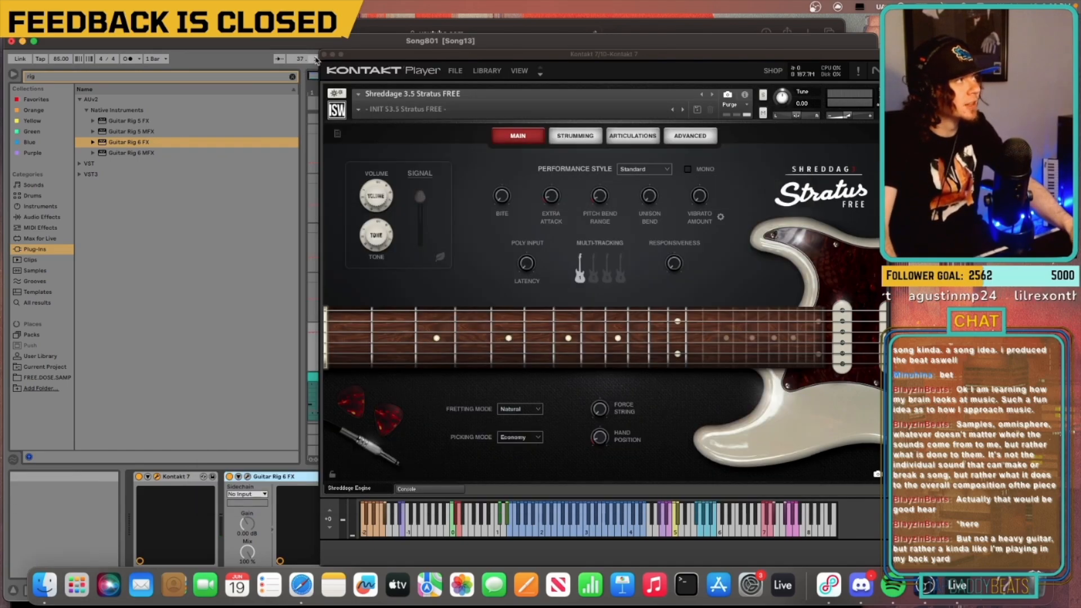
pyautogui.click(324, 54)
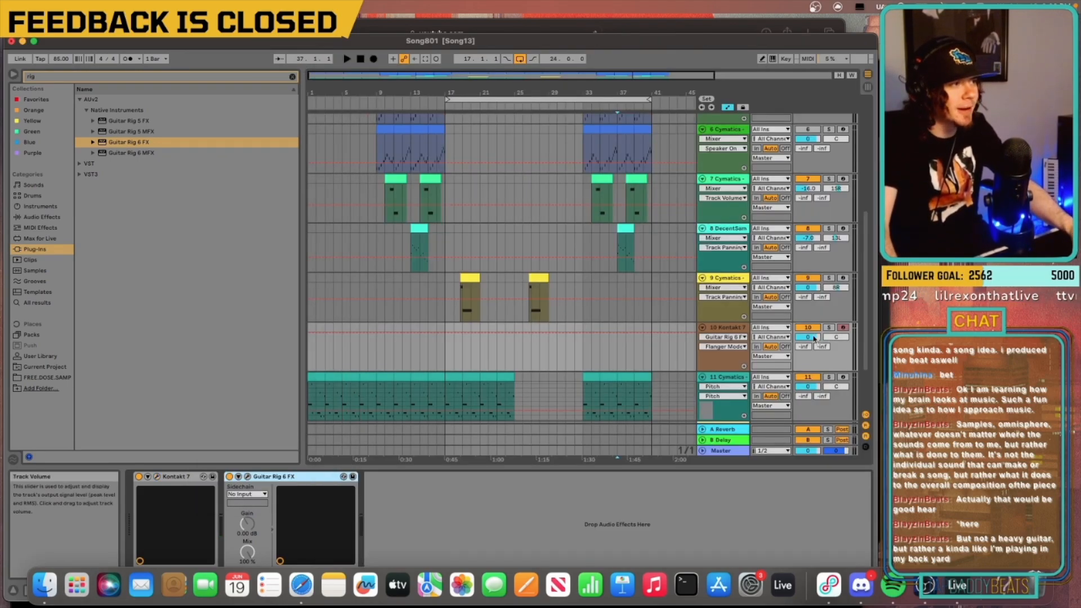
pyautogui.click(447, 355)
pyautogui.press('space')
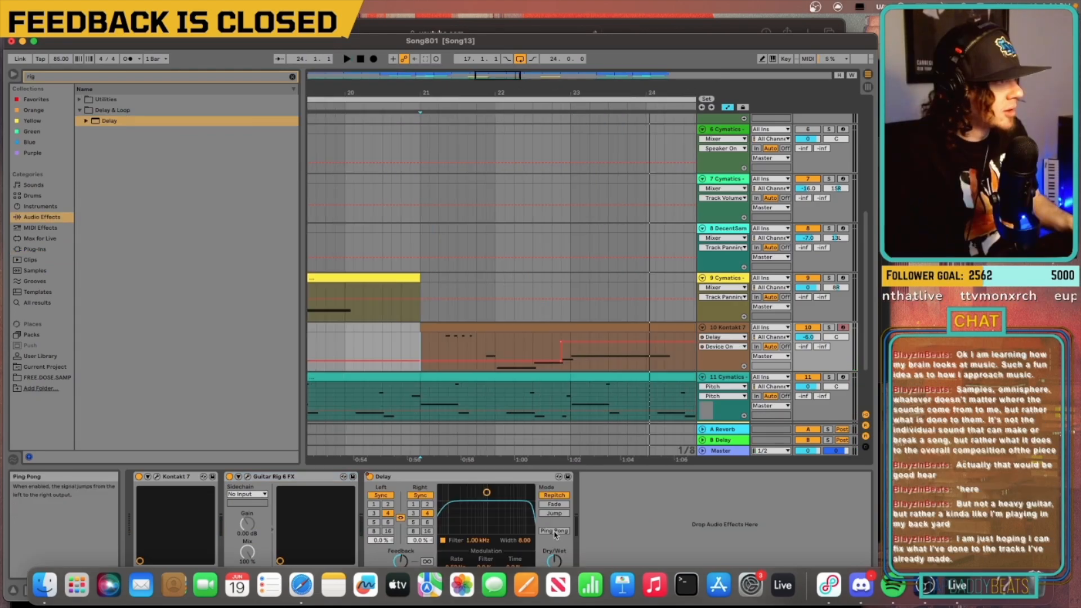
# Step: Enable Ping Pong on the guitar track's Delay and play the guitar part from the middle of bar 22
pyautogui.click(554, 531)
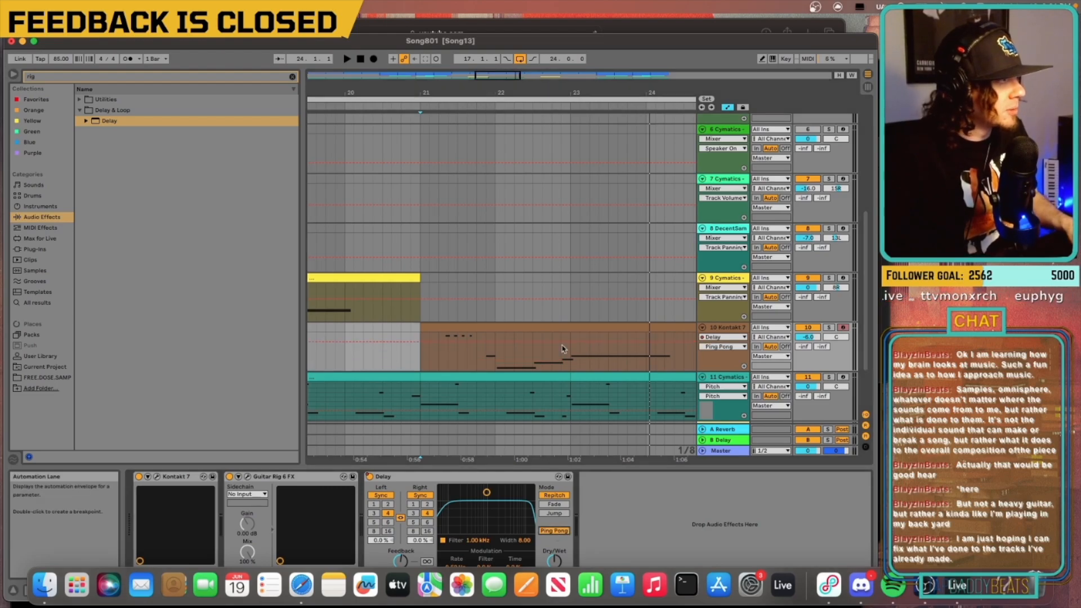
pyautogui.click(533, 358)
pyautogui.press('space')
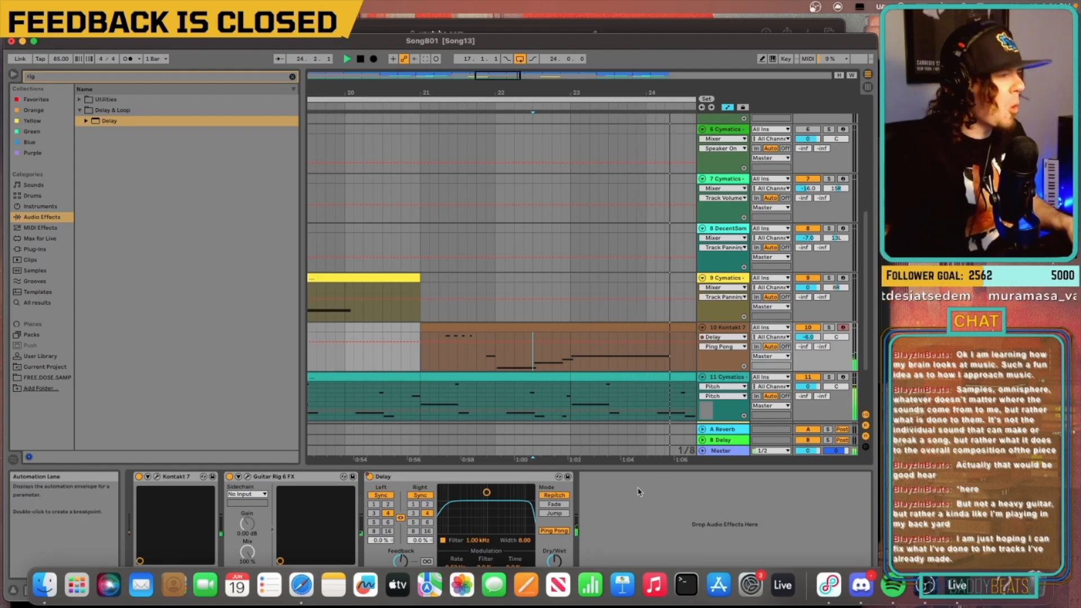
# Step: Set the guitar Delay's Dry/Wet to 36 % and Feedback to 35 %, comparing the sound with the device off and on
pyautogui.moveTo(594, 47); pyautogui.dragTo(601, 28)
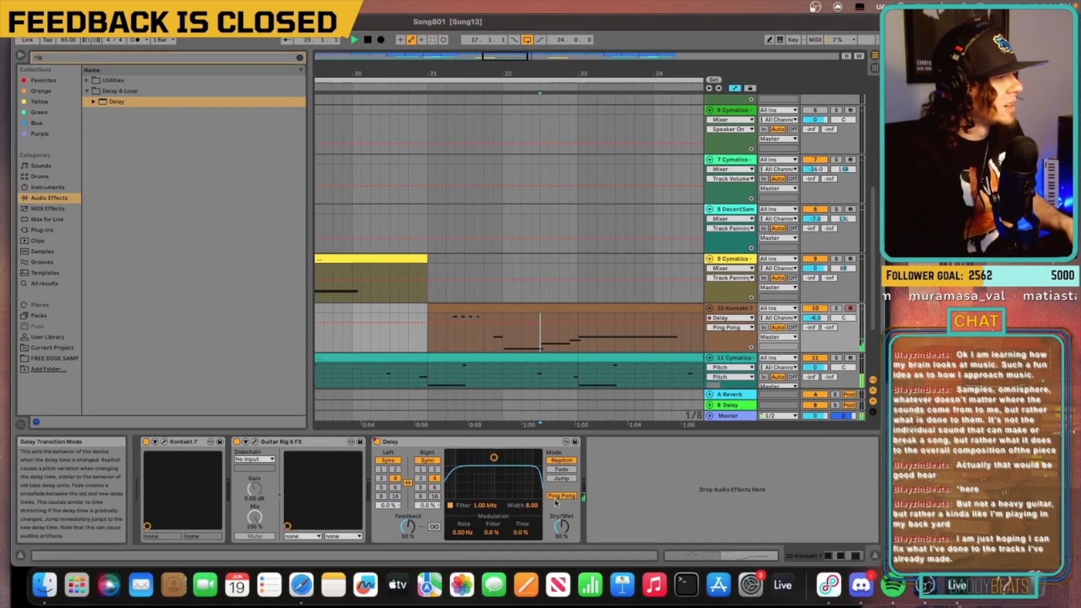
pyautogui.moveTo(560, 530); pyautogui.dragTo(560, 536)
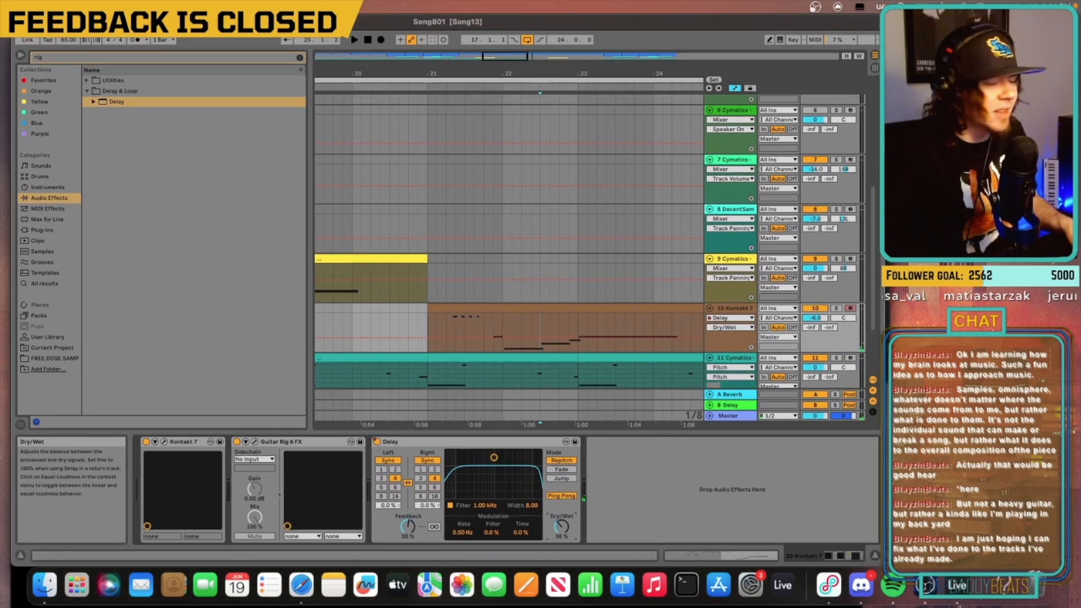
pyautogui.click(376, 442)
pyautogui.press('space')
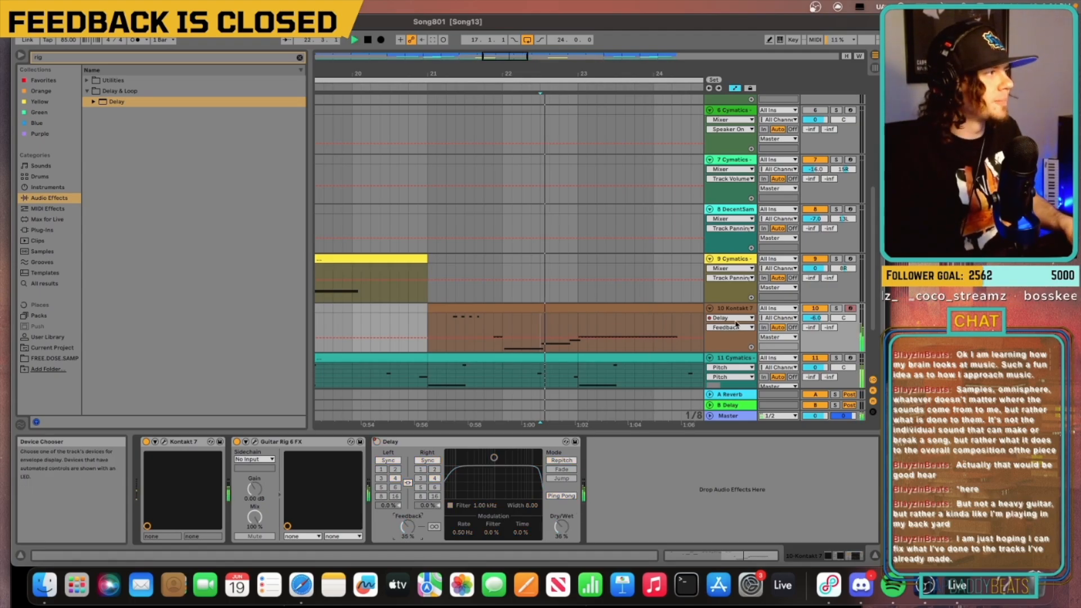
pyautogui.click(377, 442)
pyautogui.moveTo(408, 526); pyautogui.dragTo(408, 535)
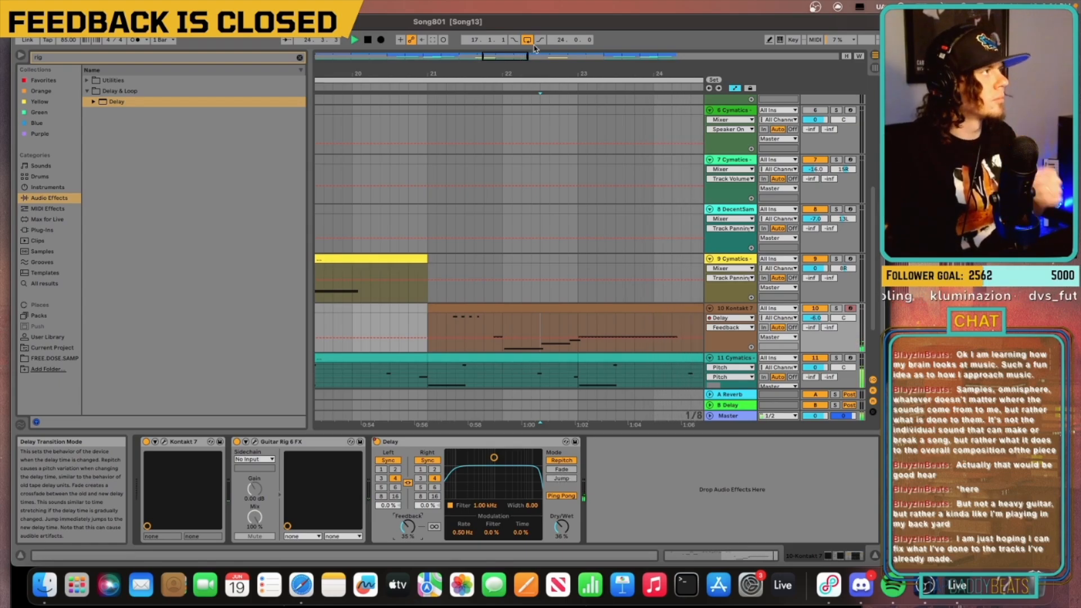
# Step: Play on past bar 25 and examine the clips on all tracks up to bar 33
pyautogui.moveTo(526, 55); pyautogui.dragTo(529, 211)
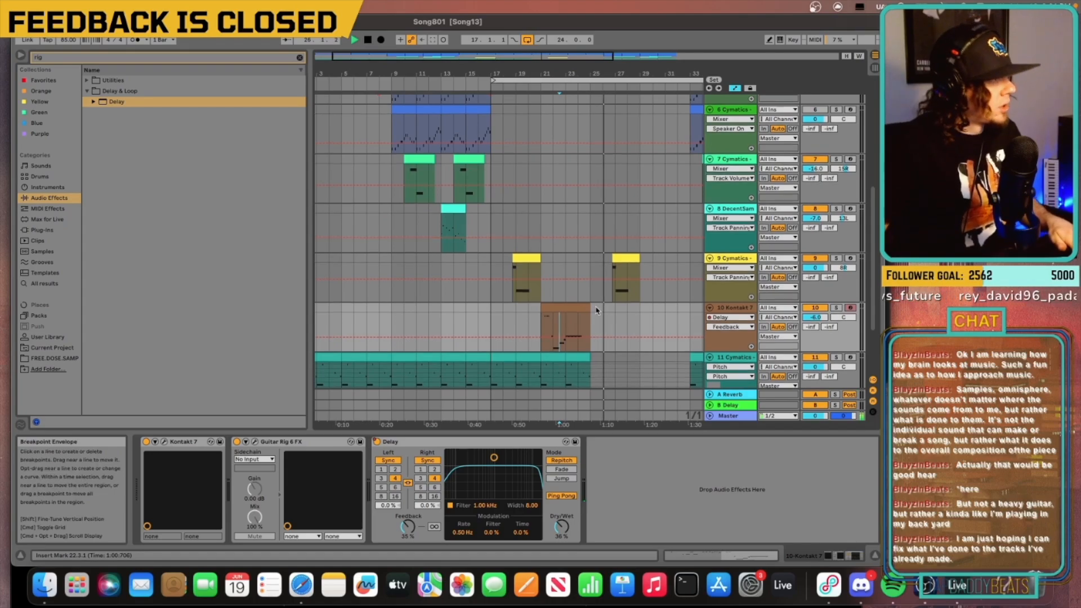
pyautogui.scroll(-3, 563, 233)
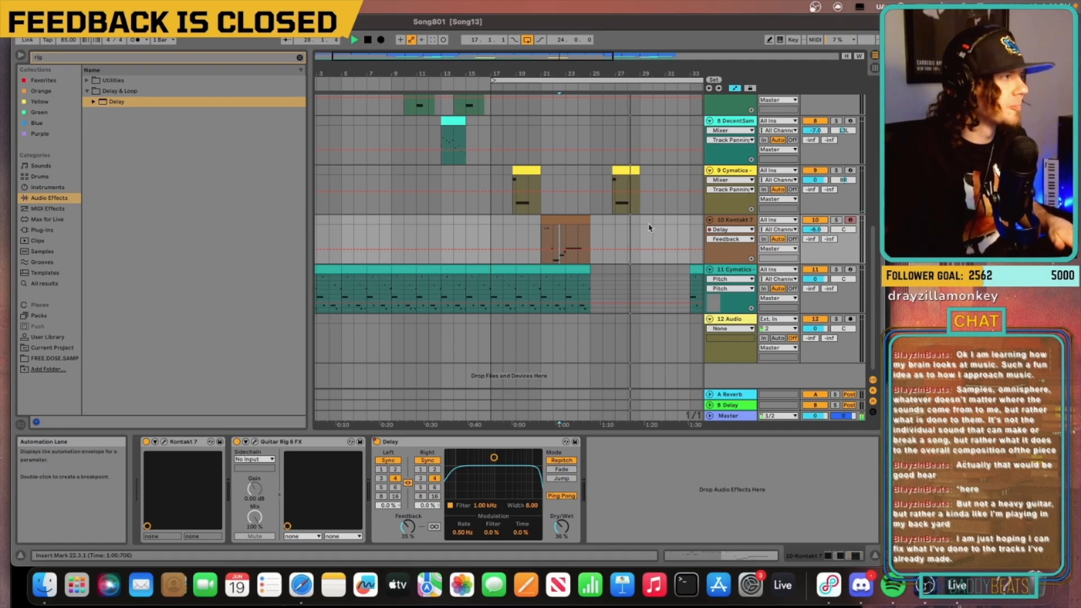
pyautogui.scroll(8, 650, 214)
pyautogui.scroll(2, 651, 227)
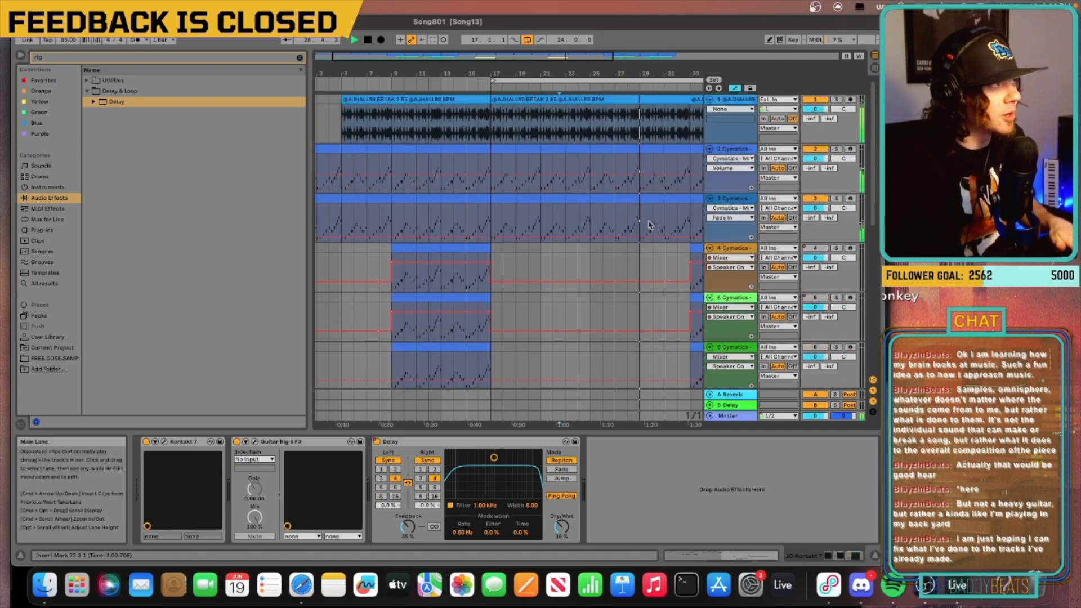
pyautogui.scroll(-8, 635, 247)
pyautogui.scroll(-5, 628, 259)
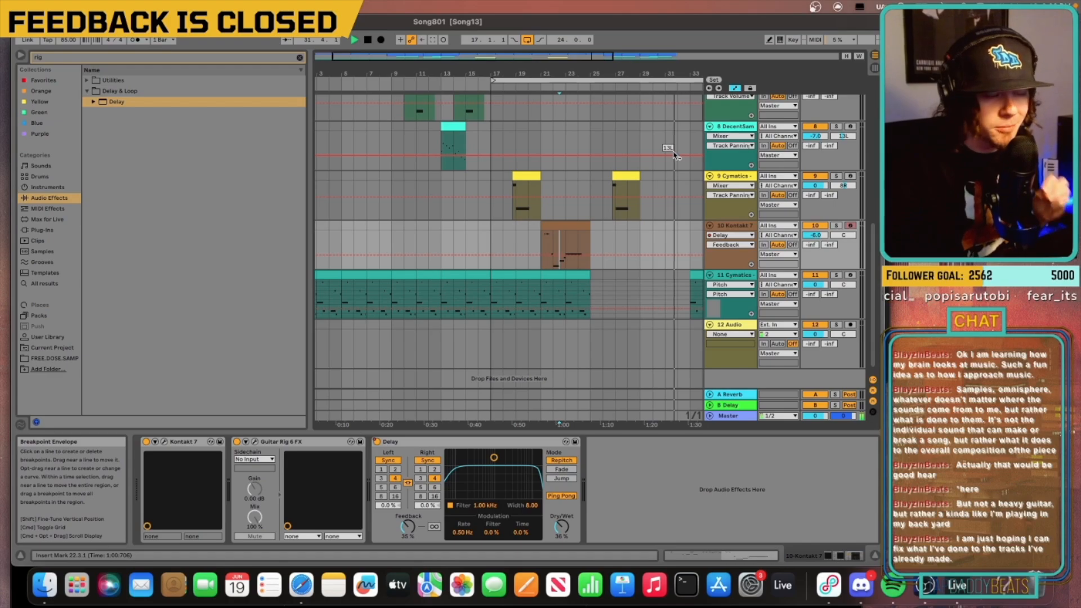
pyautogui.scroll(-1, 701, 211)
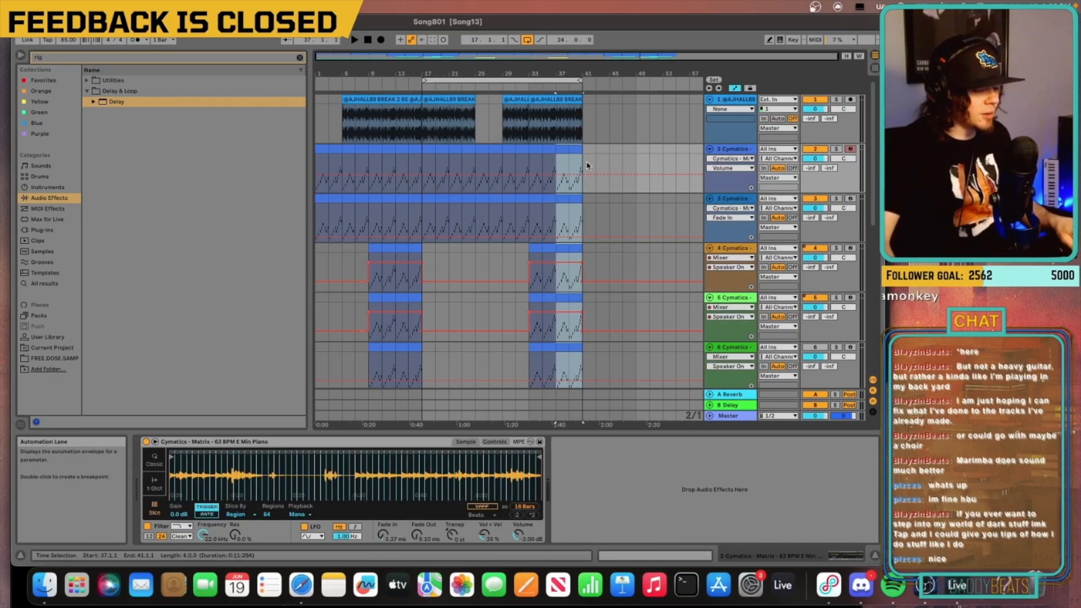
# Step: During playback, duplicate the selected bars 37 to 41 of the stem tracks to bar 41 and extend the loop end to bar 49
pyautogui.press('space')
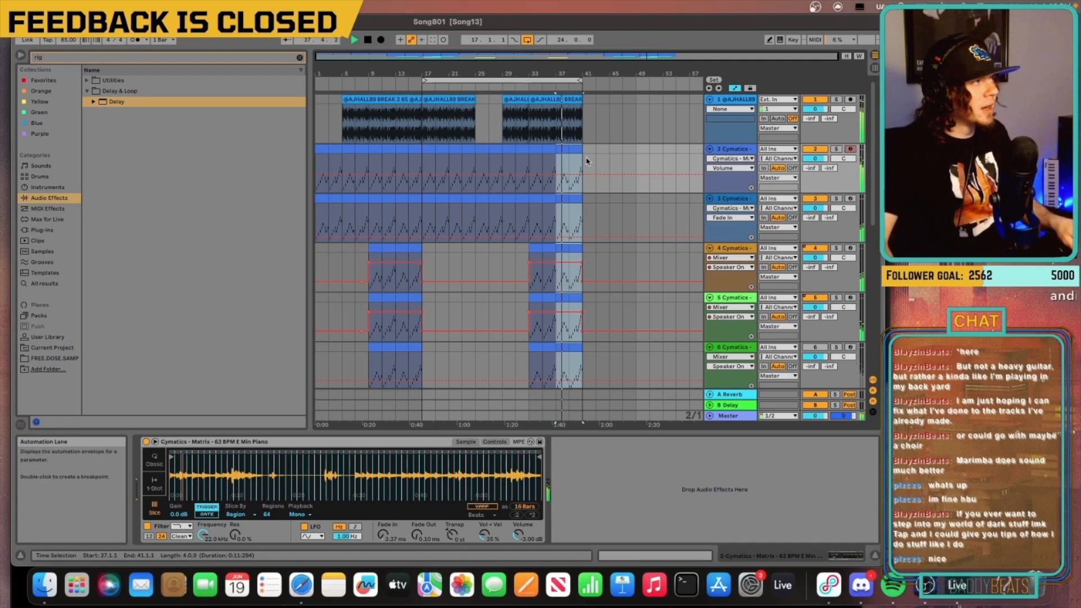
pyautogui.hotkey('ctrl', 'd')
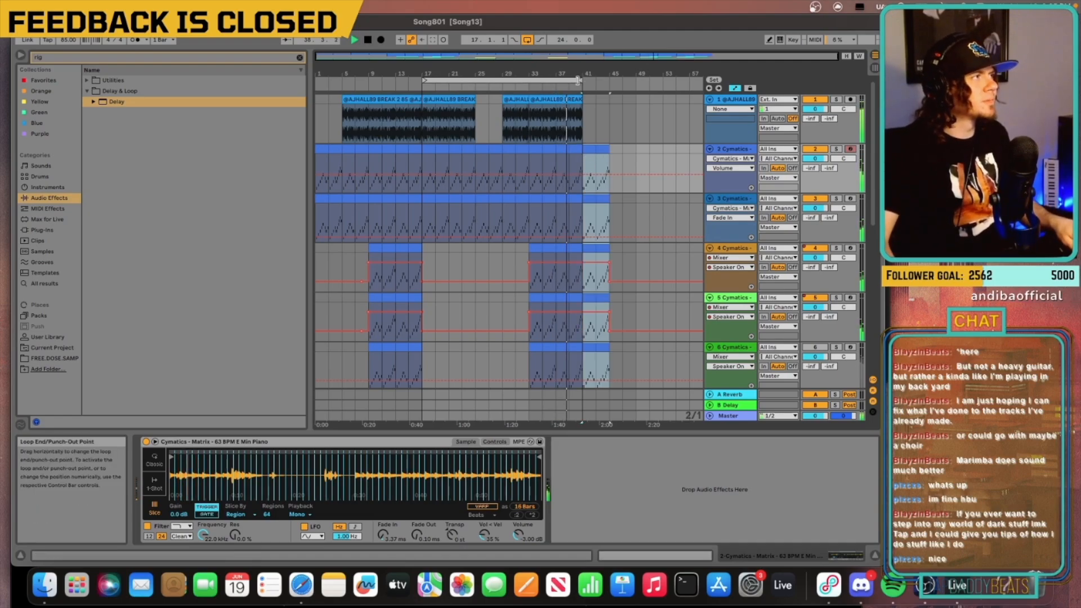
pyautogui.moveTo(579, 80); pyautogui.dragTo(628, 82)
pyautogui.scroll(-3, 623, 243)
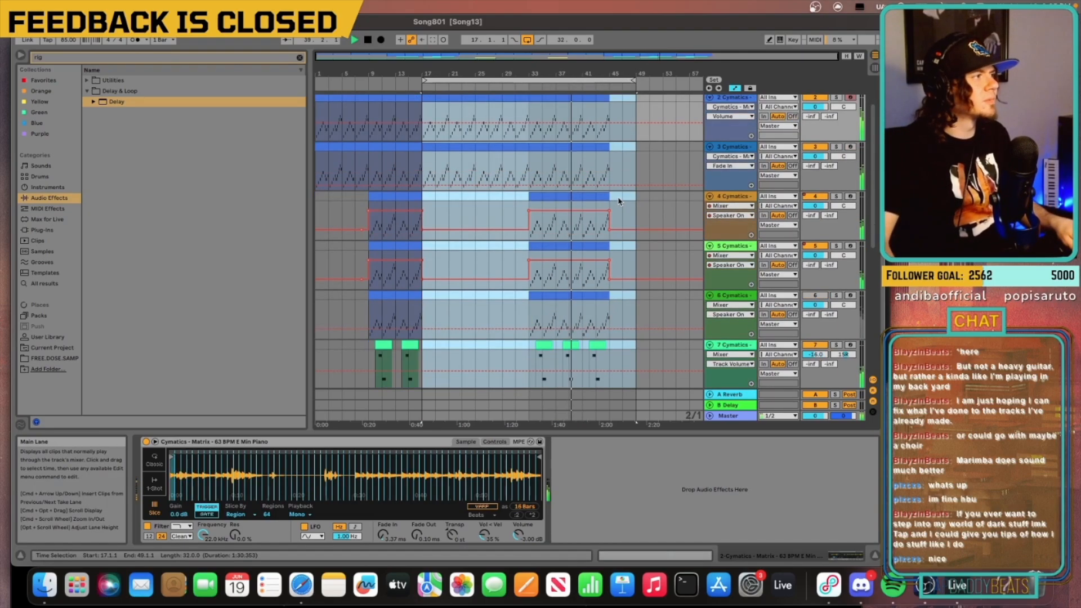
pyautogui.scroll(3, 622, 243)
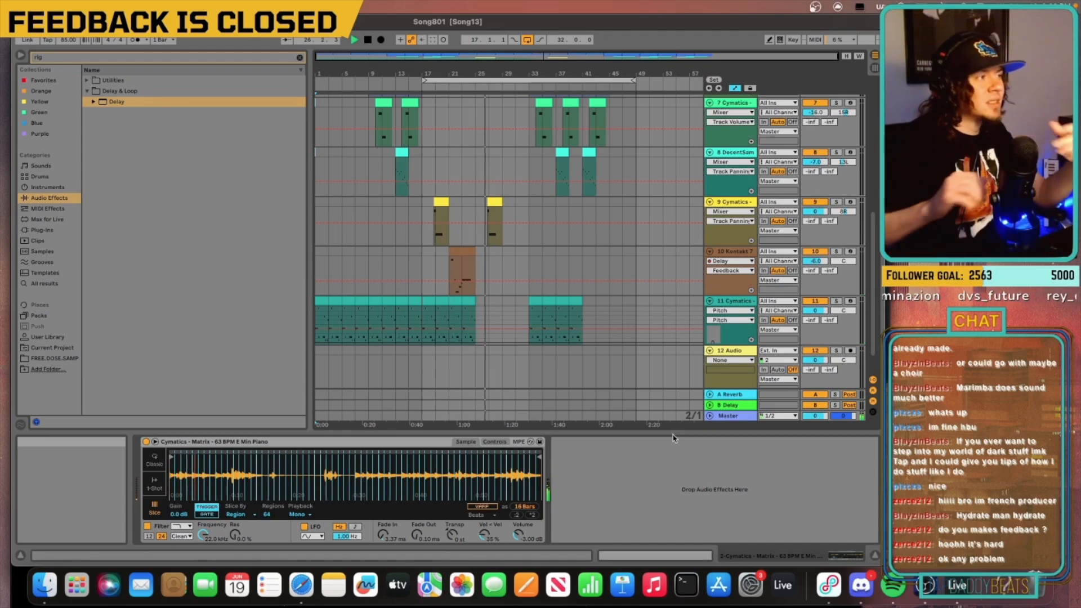
# Step: Loop bars 25 to 33, record a new MIDI part there on the DecentSampler track, and switch the loop off
pyautogui.click(737, 155)
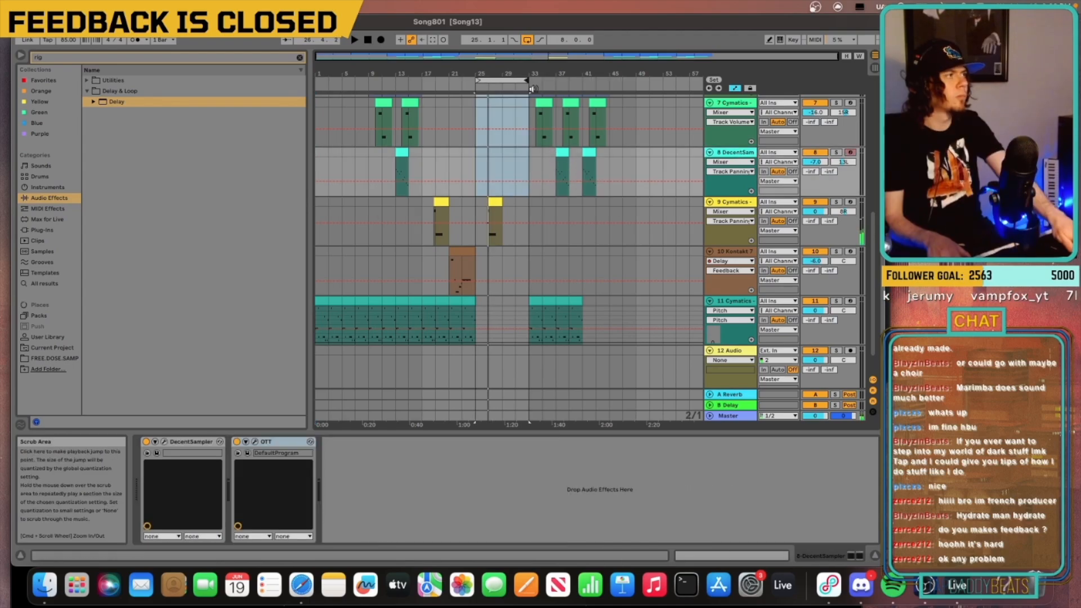
pyautogui.press('space')
pyautogui.press('space')
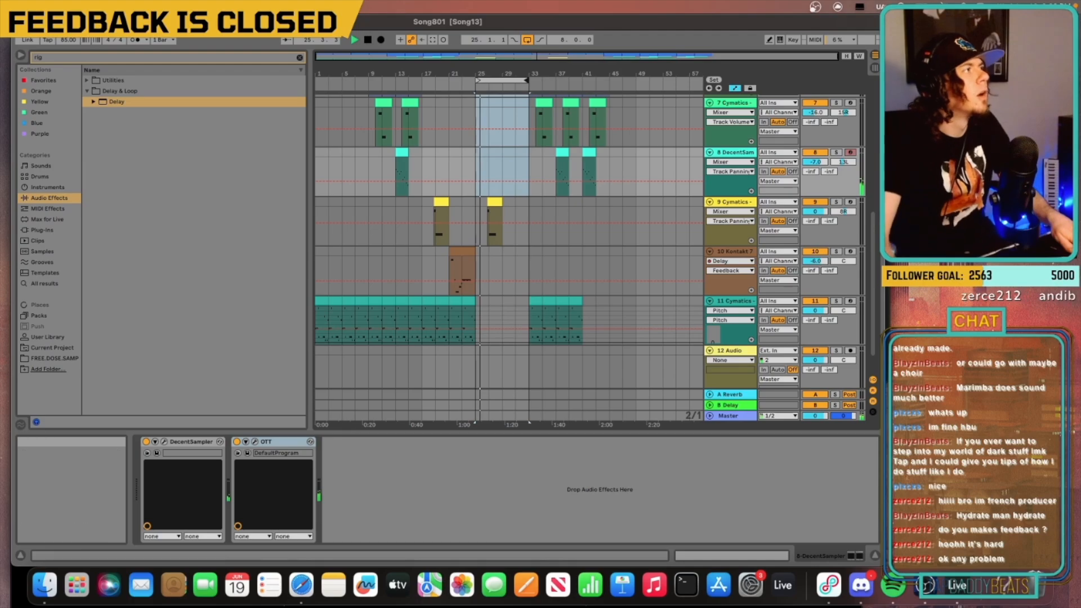
pyautogui.click(443, 39)
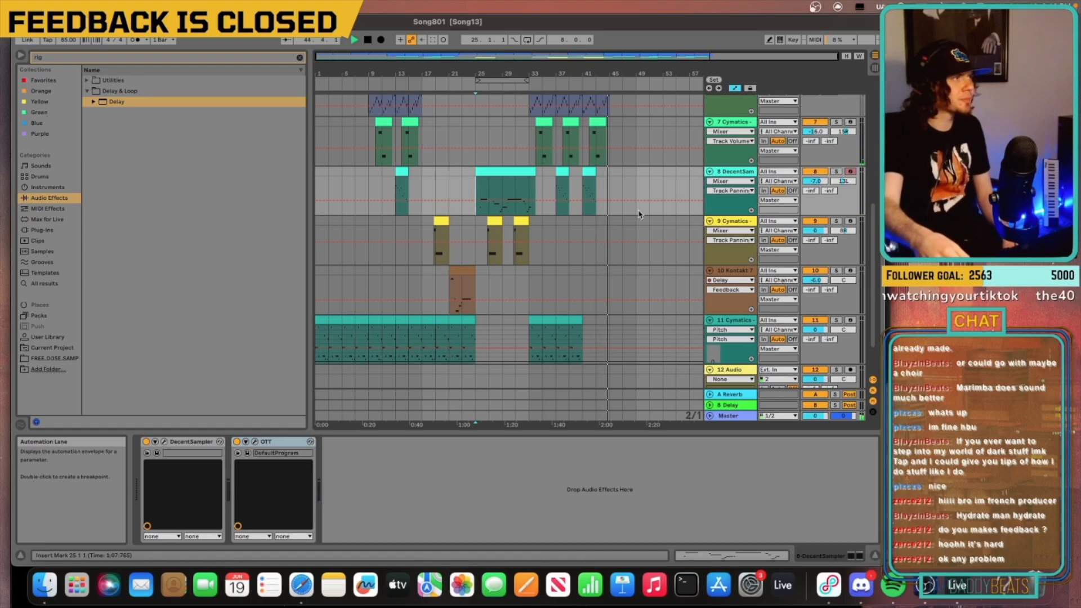
# Step: Play from bar 41 and duplicate bars 41 to 45 of the Matrix piano and vibraphone tracks to bars 45 to 49
pyautogui.scroll(5, 625, 185)
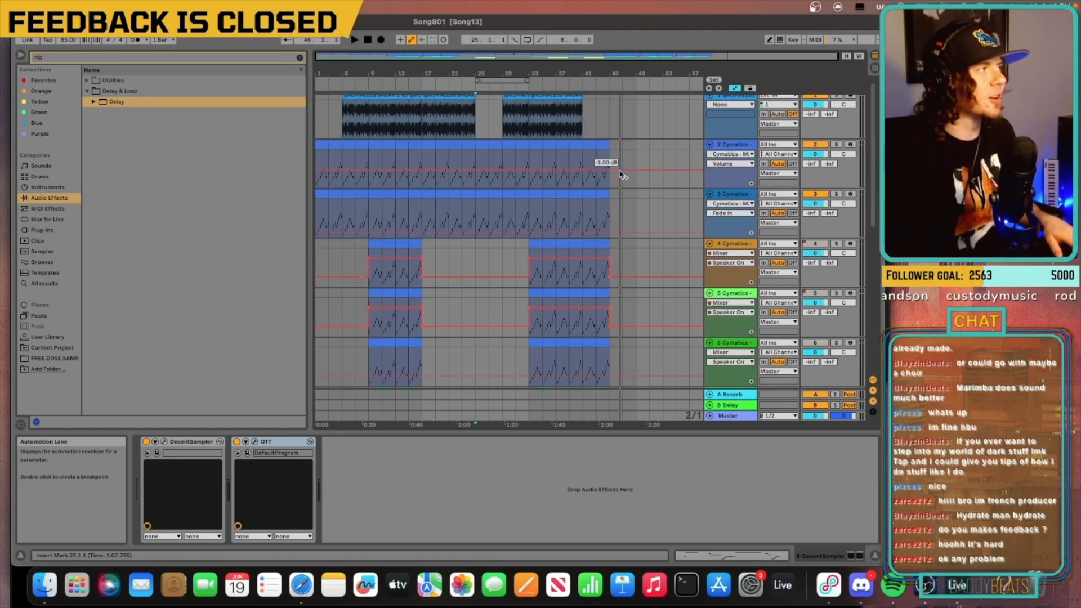
pyautogui.click(582, 176)
pyautogui.press('space')
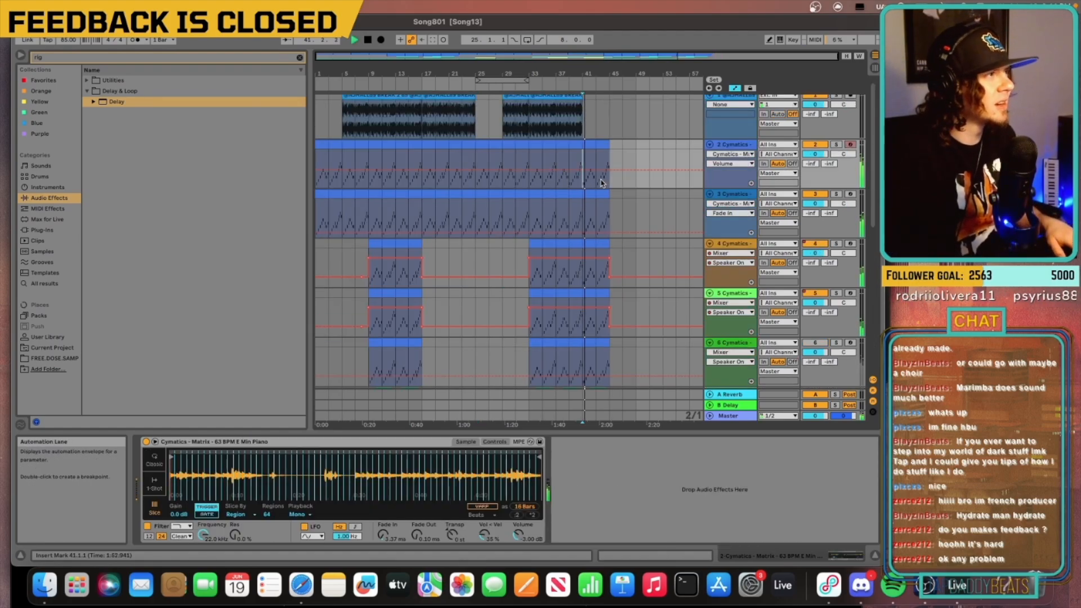
pyautogui.moveTo(586, 159); pyautogui.dragTo(608, 147)
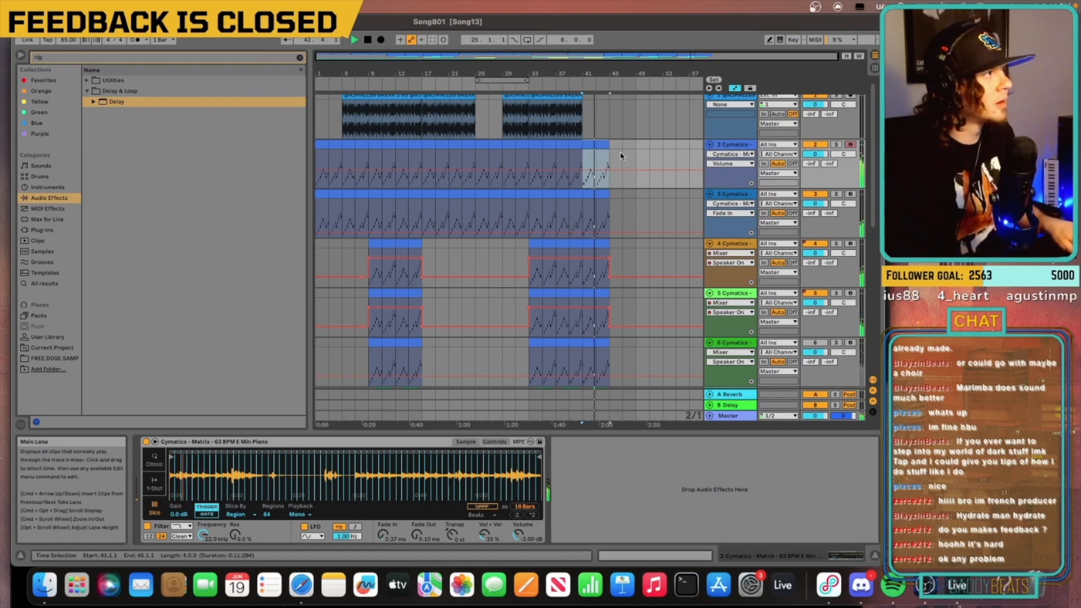
pyautogui.click(611, 156)
pyautogui.press('super+d')
pyautogui.scroll(-2, 629, 230)
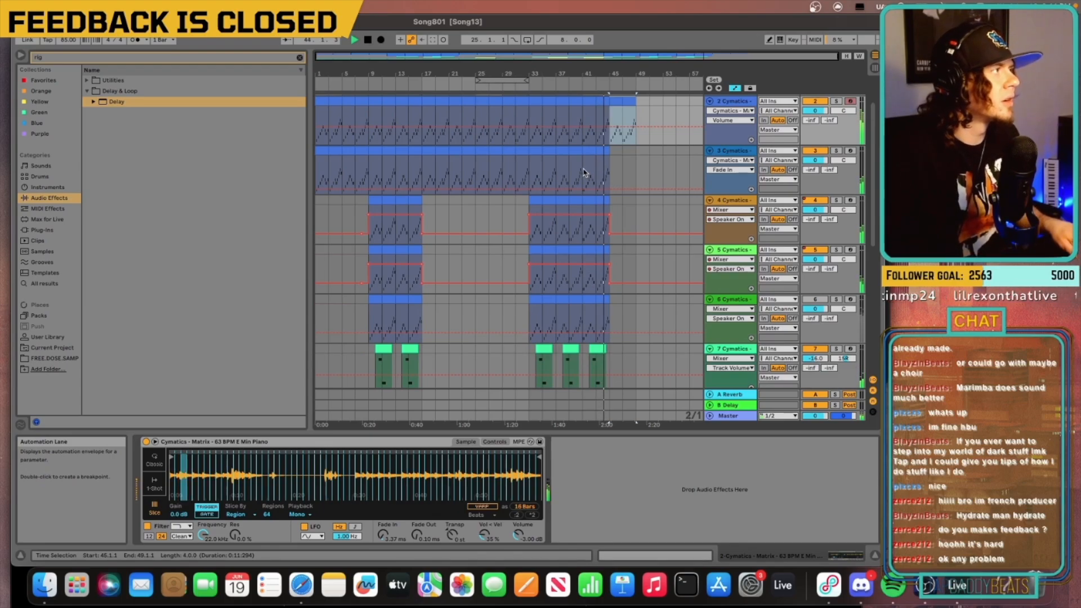
pyautogui.moveTo(582, 171); pyautogui.dragTo(601, 155)
pyautogui.press('super+d')
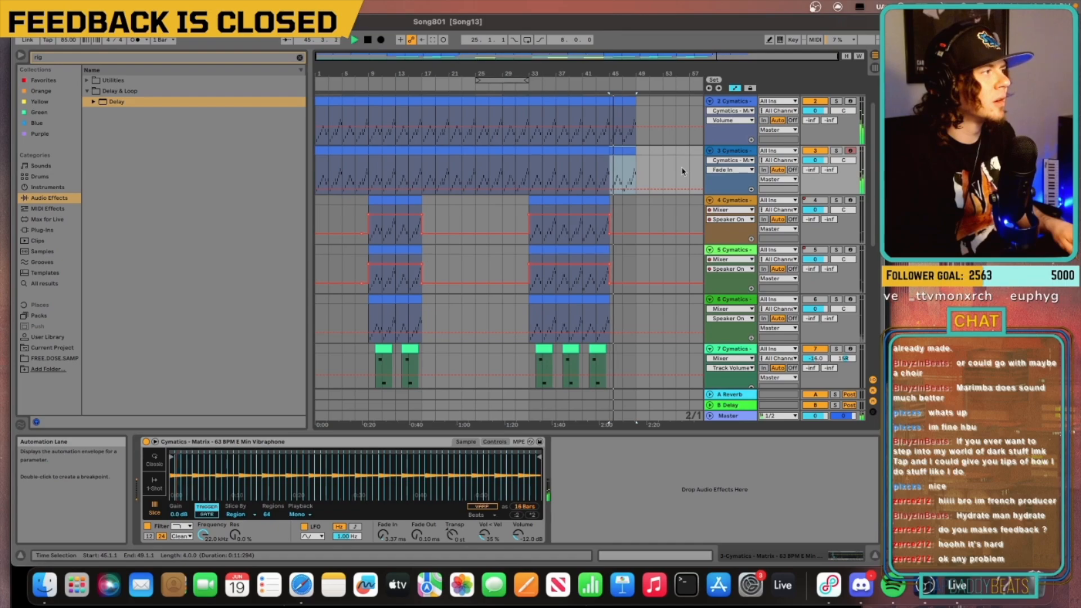
# Step: Copy the DecentSampler clip at bars 41 to 43 to bar 45 and play the arrangement there
pyautogui.scroll(-2, 669, 176)
pyautogui.scroll(-1, 669, 175)
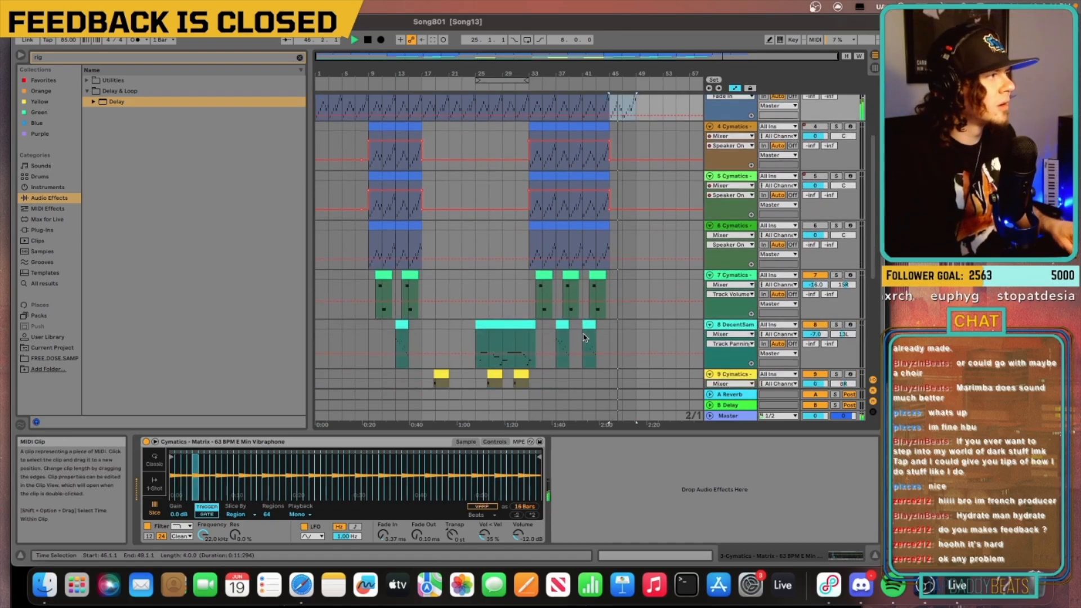
pyautogui.click(621, 332)
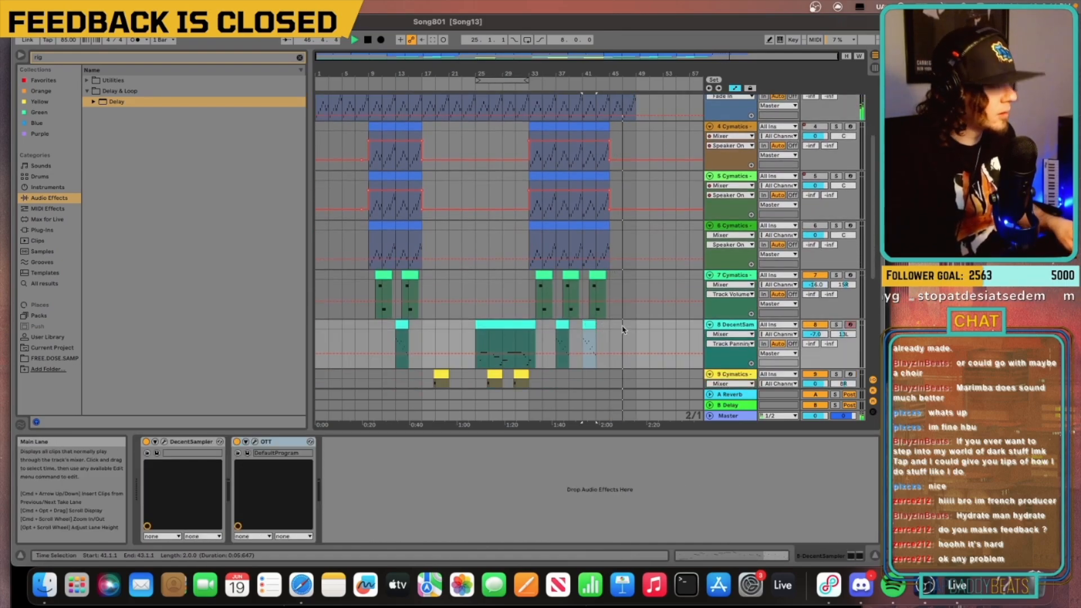
pyautogui.moveTo(623, 329); pyautogui.dragTo(609, 332)
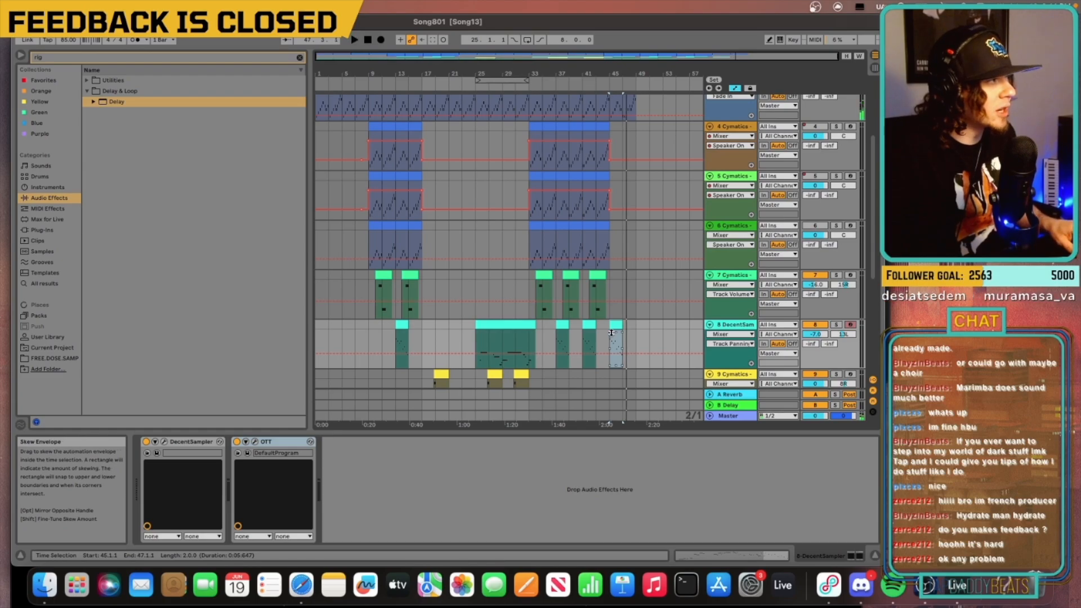
pyautogui.press('space')
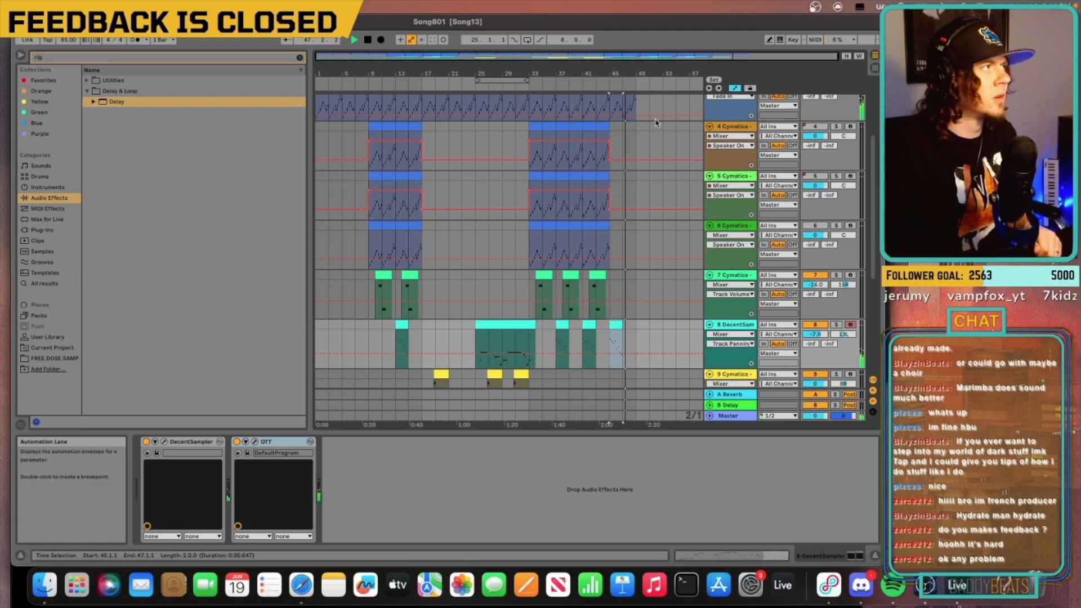
# Step: Show the Speaker On automation of the Matrix piano and vibraphone tracks and switch both off from bar 49, ending playback
pyautogui.scroll(5, 756, 133)
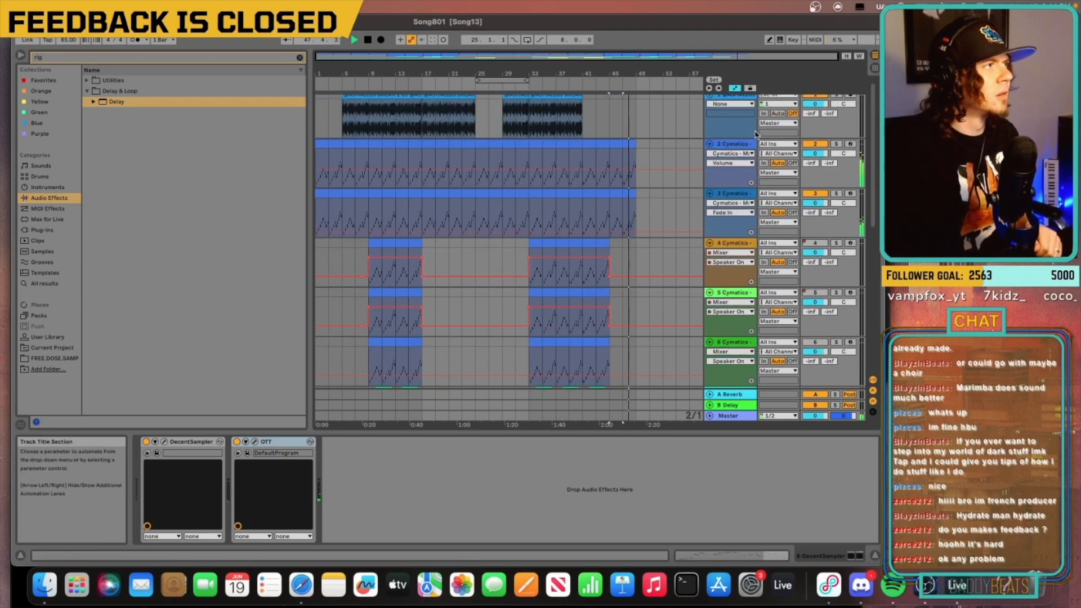
pyautogui.rightClick(814, 145)
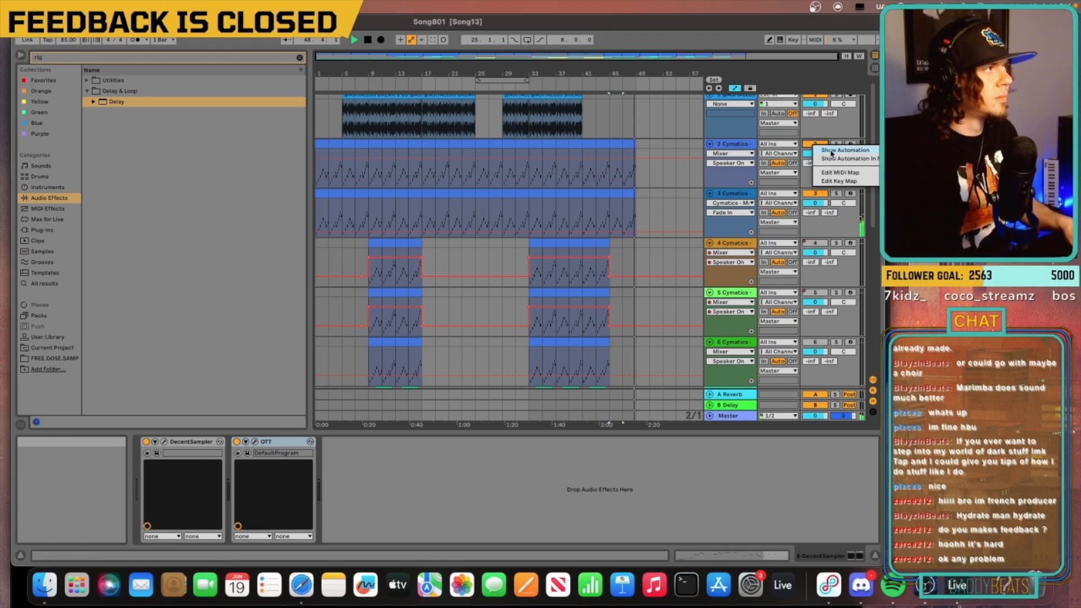
pyautogui.click(831, 151)
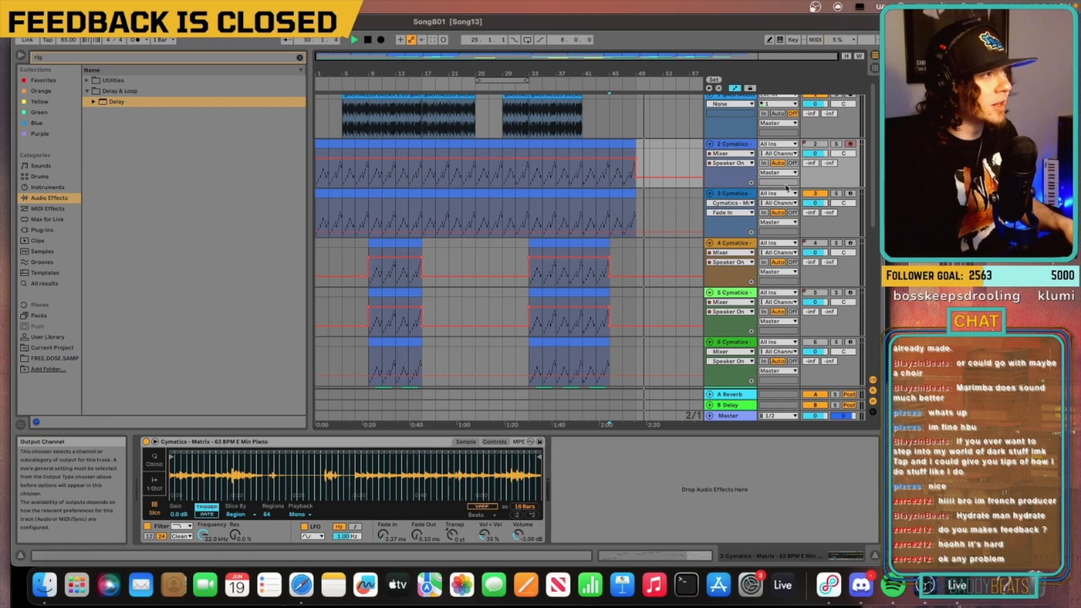
pyautogui.rightClick(820, 197)
pyautogui.click(822, 199)
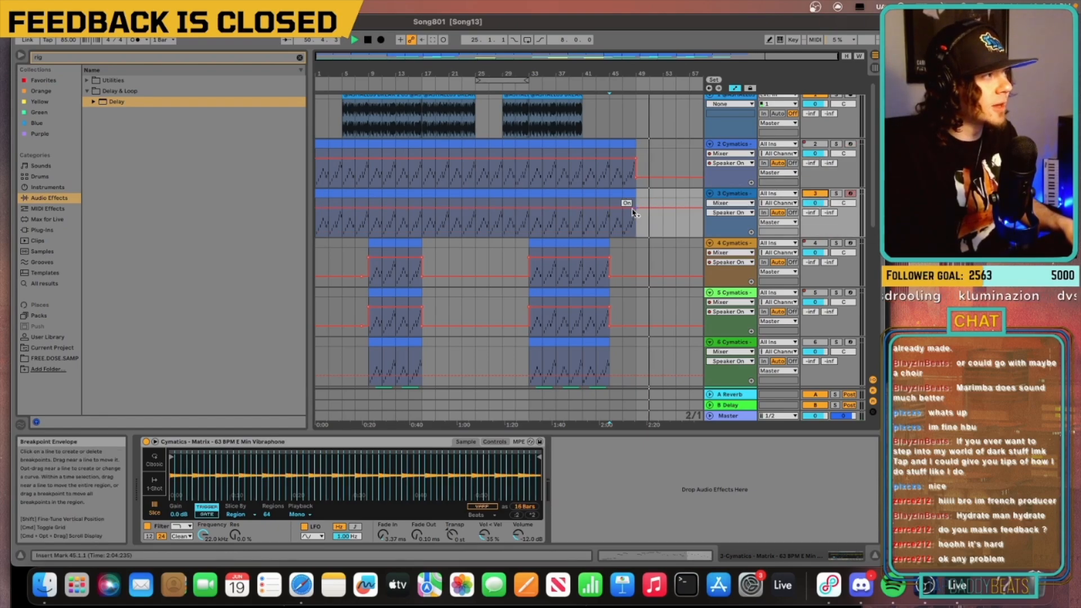
pyautogui.moveTo(637, 206); pyautogui.dragTo(638, 227)
pyautogui.press('space')
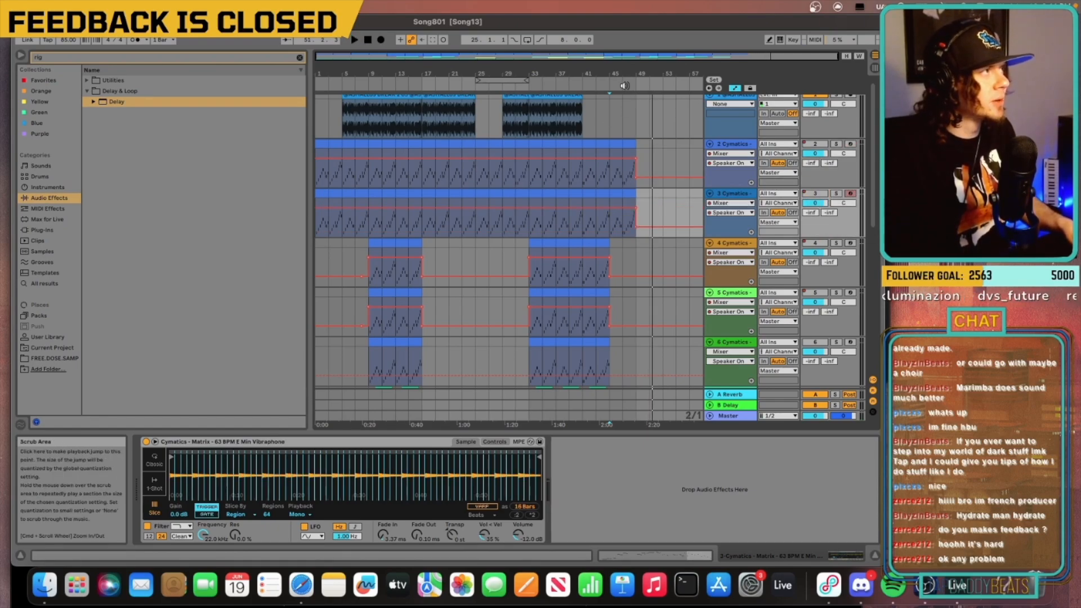